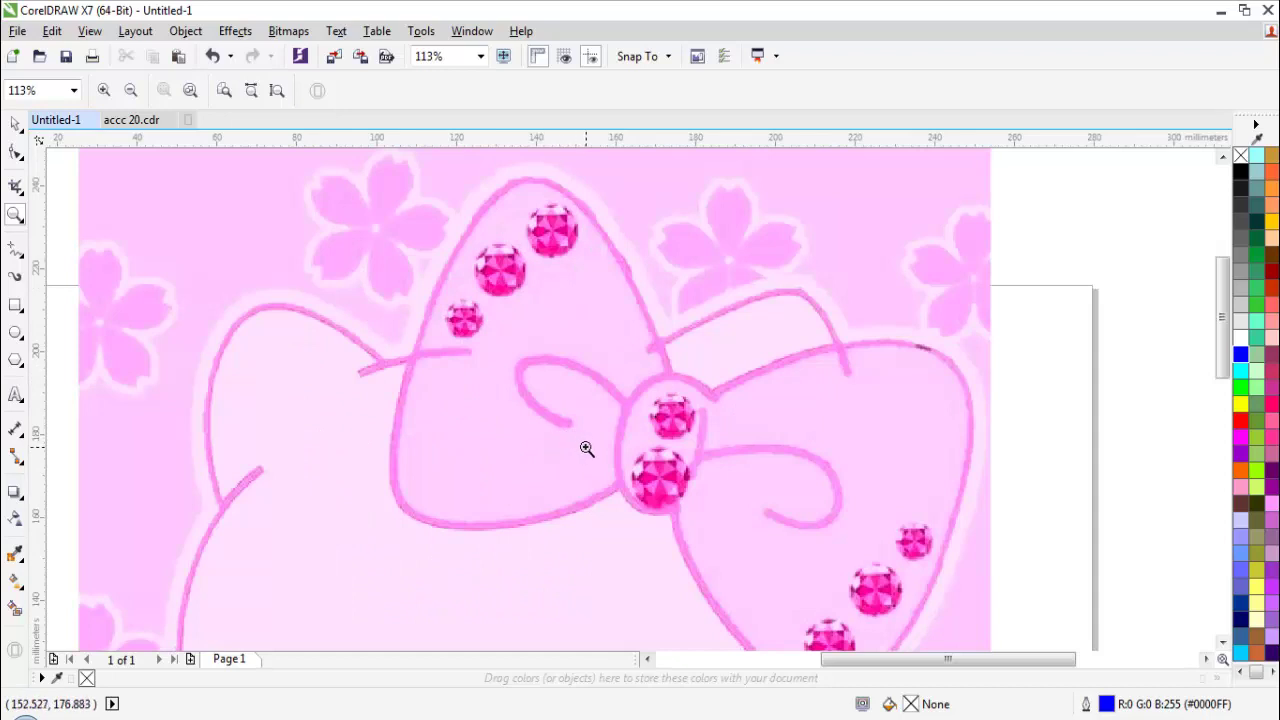
Step: Trace the short line where the left ear meets the bow as a Bézier curve about 27 mm wide
{"action": "left_click", "coordinate": [24, 252]}
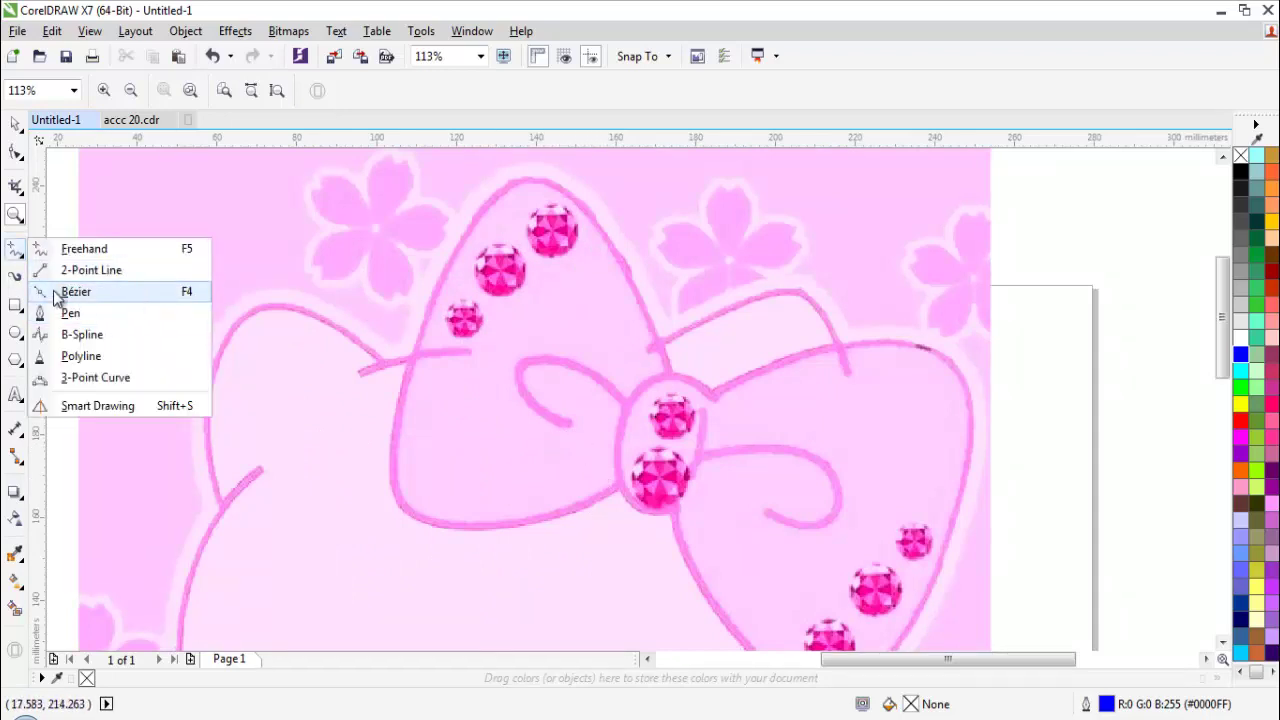
{"action": "left_click", "coordinate": [60, 292]}
{"action": "scroll", "coordinate": [377, 361], "scroll_direction": "up", "scroll_amount": 4}
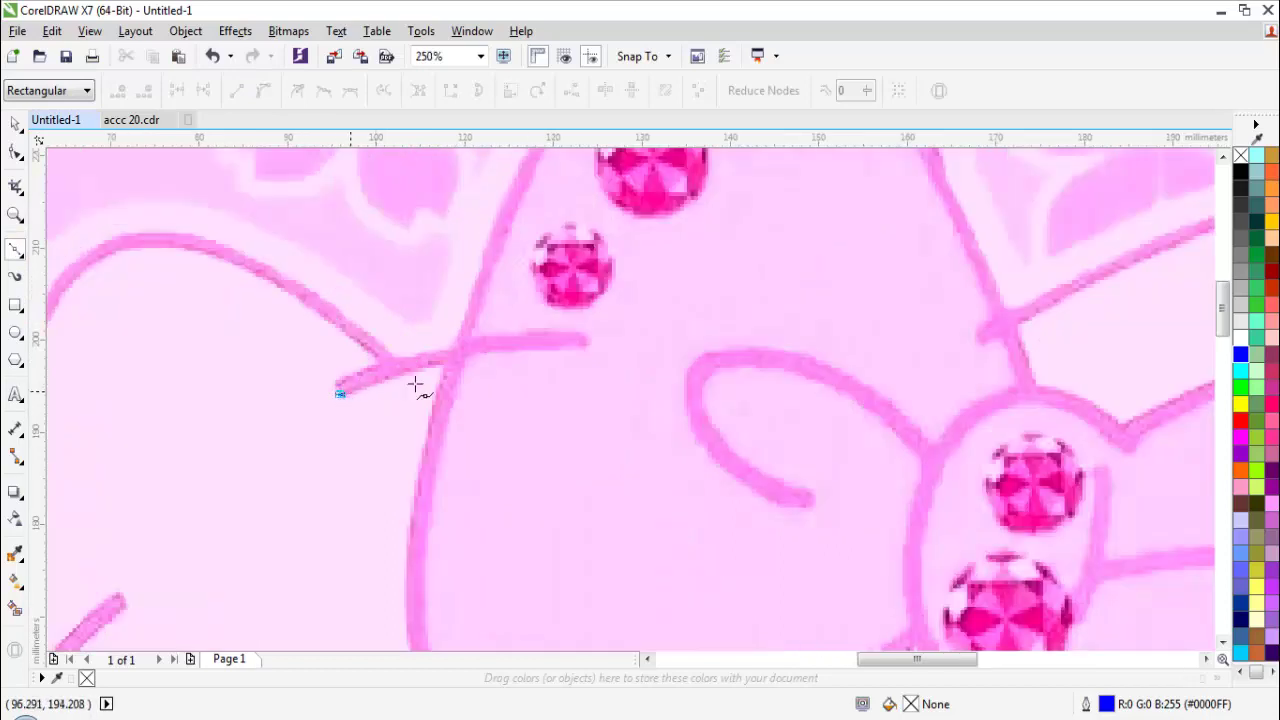
{"action": "left_click_drag", "start_coordinate": [579, 343], "coordinate": [707, 364]}
{"action": "key", "text": "space"}
{"action": "scroll", "coordinate": [548, 368], "scroll_direction": "down", "scroll_amount": 1}
{"action": "key", "text": "Escape"}
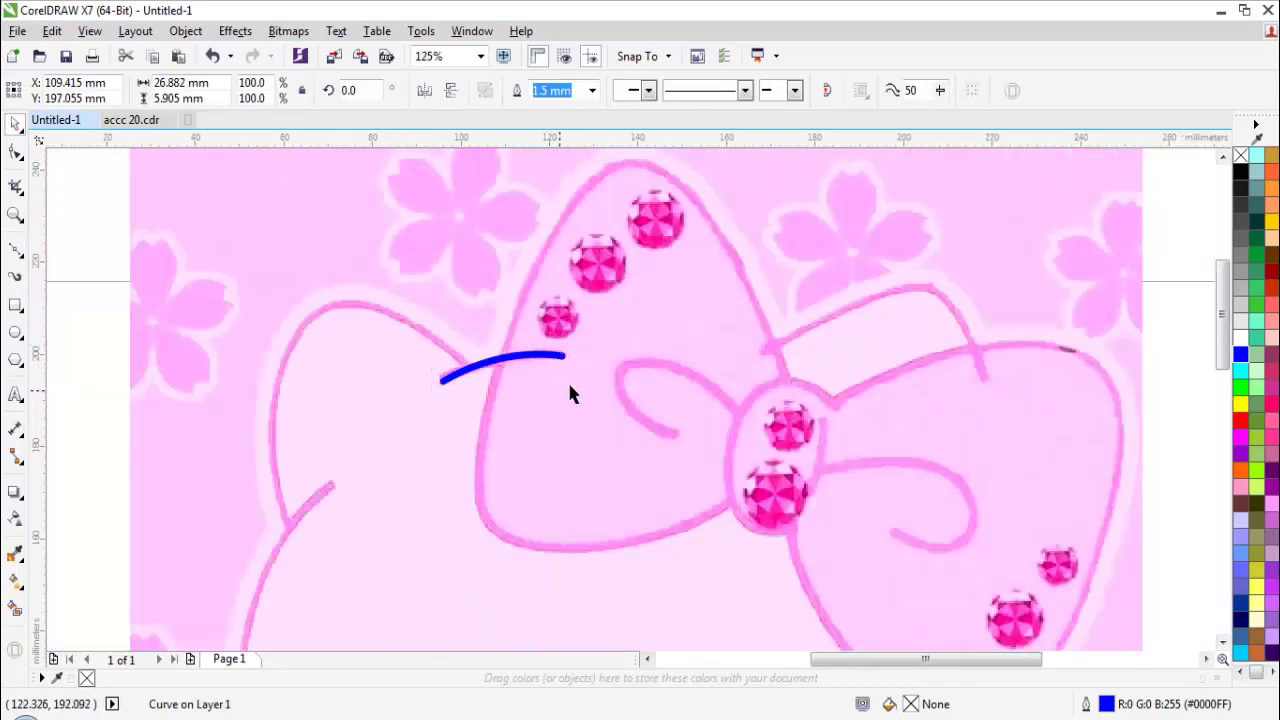
Step: Trace the outline of the bow's left loop with an open Bézier curve from the top of the knot around to its lower side
{"action": "key", "text": "space"}
{"action": "left_click", "coordinate": [787, 377]}
{"action": "left_click_drag", "start_coordinate": [624, 163], "coordinate": [535, 181]}
{"action": "left_click_drag", "start_coordinate": [480, 515], "coordinate": [508, 587]}
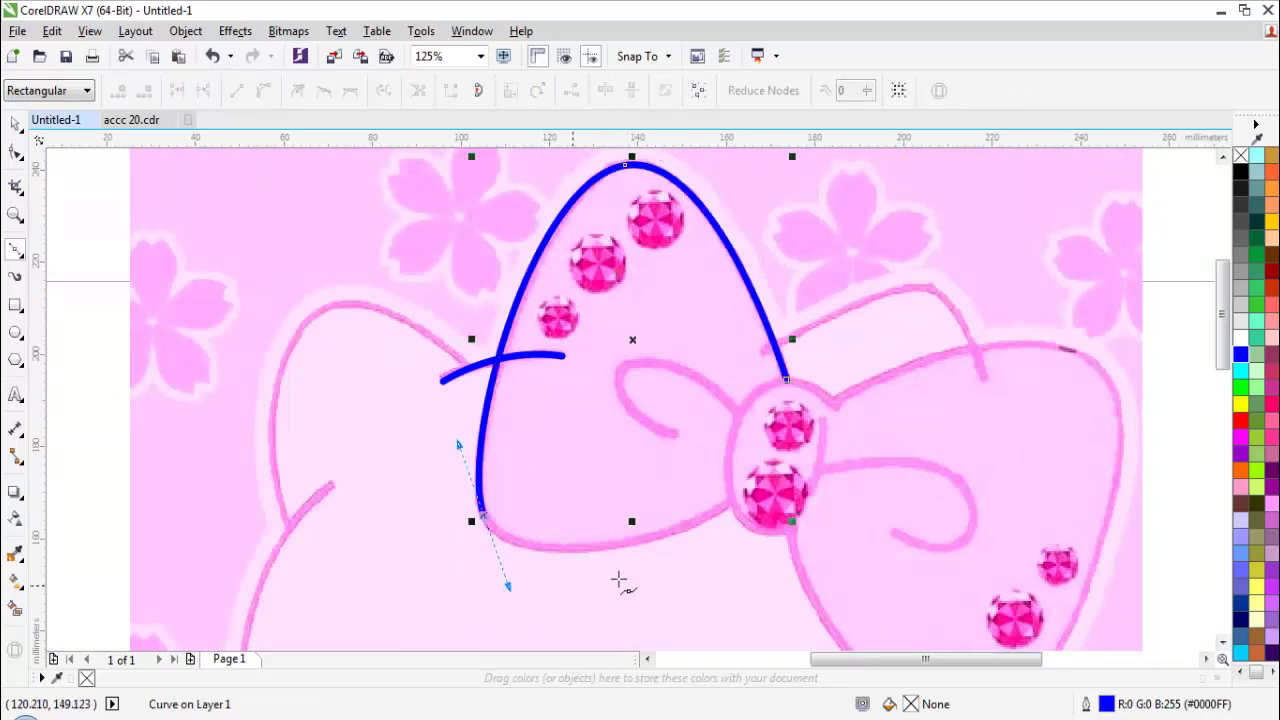
{"action": "left_click", "coordinate": [734, 509]}
{"action": "key", "text": "space"}
{"action": "key", "text": "Escape"}
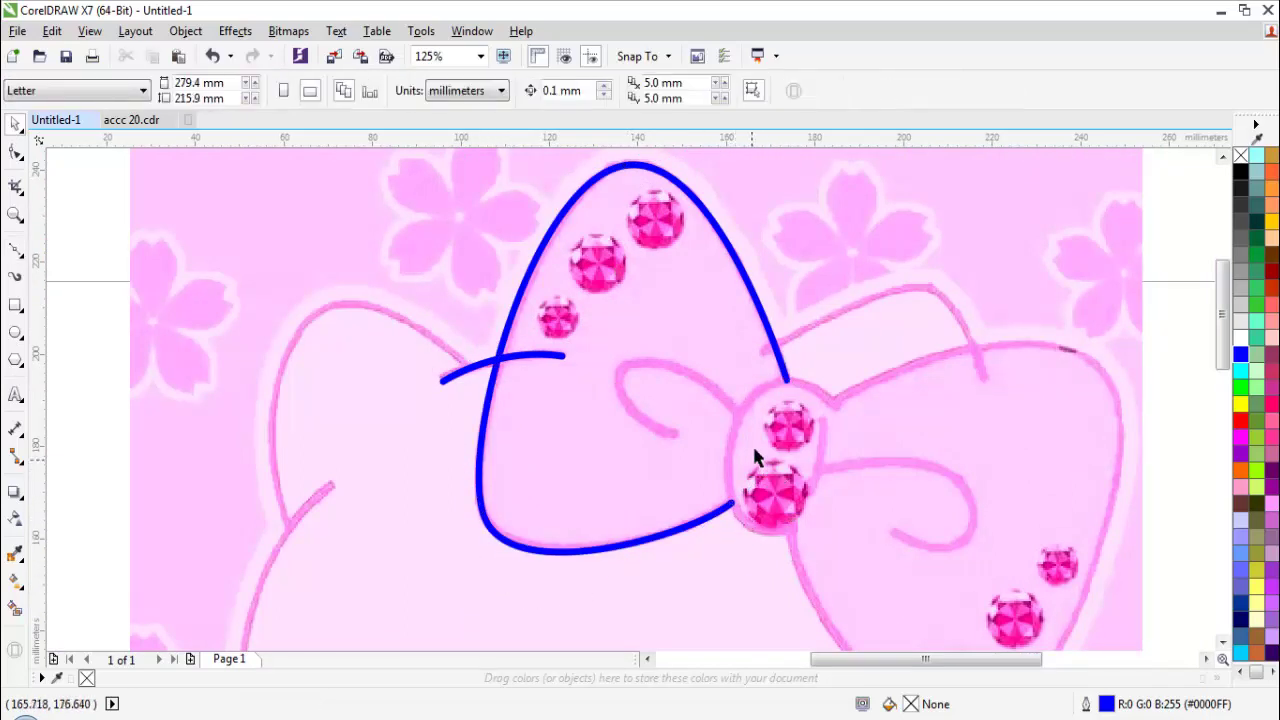
Step: Trace the oval bow knot around the two gems with a Bézier curve, leaving it open at its upper right
{"action": "key", "text": "space"}
{"action": "left_click_drag", "start_coordinate": [734, 403], "coordinate": [693, 475]}
{"action": "left_click_drag", "start_coordinate": [800, 521], "coordinate": [838, 478]}
{"action": "key", "text": "space"}
{"action": "key", "text": "Escape"}
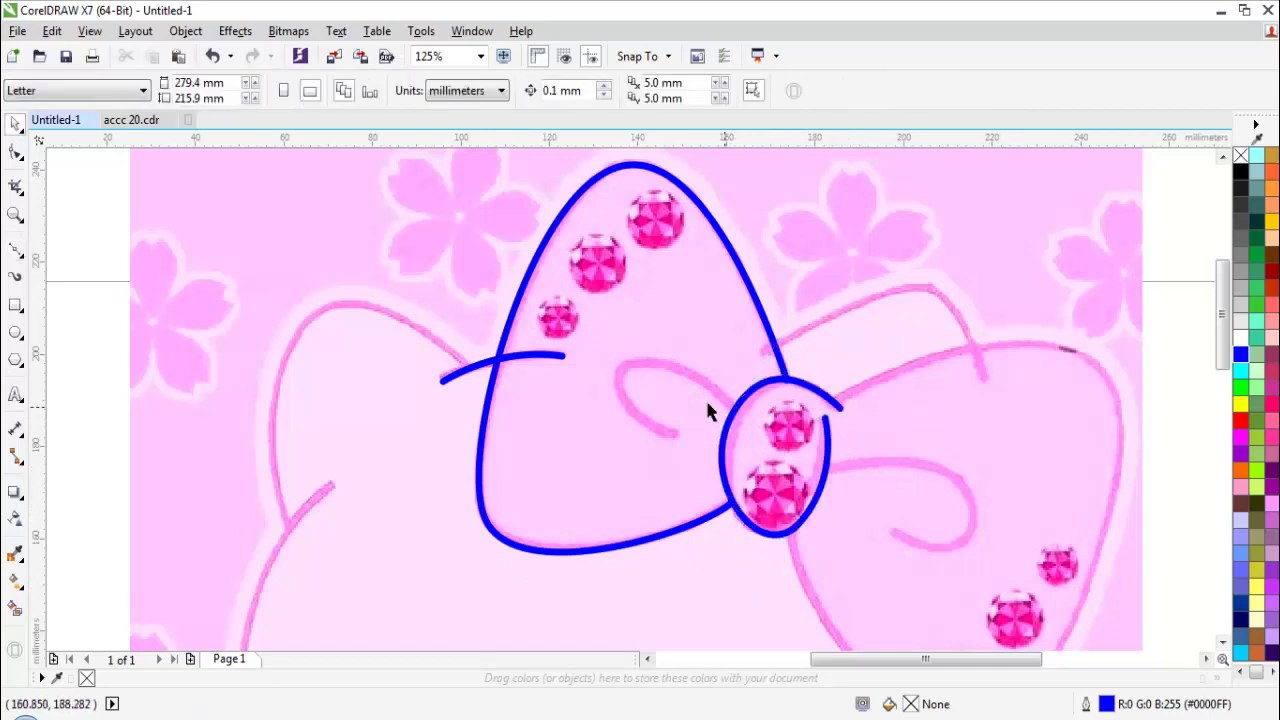
Step: Trace the curled fold line inside the bow's left loop as a Bézier curve about 28 by 18 mm
{"action": "scroll", "coordinate": [738, 420], "scroll_direction": "up", "scroll_amount": 2}
{"action": "key", "text": "space"}
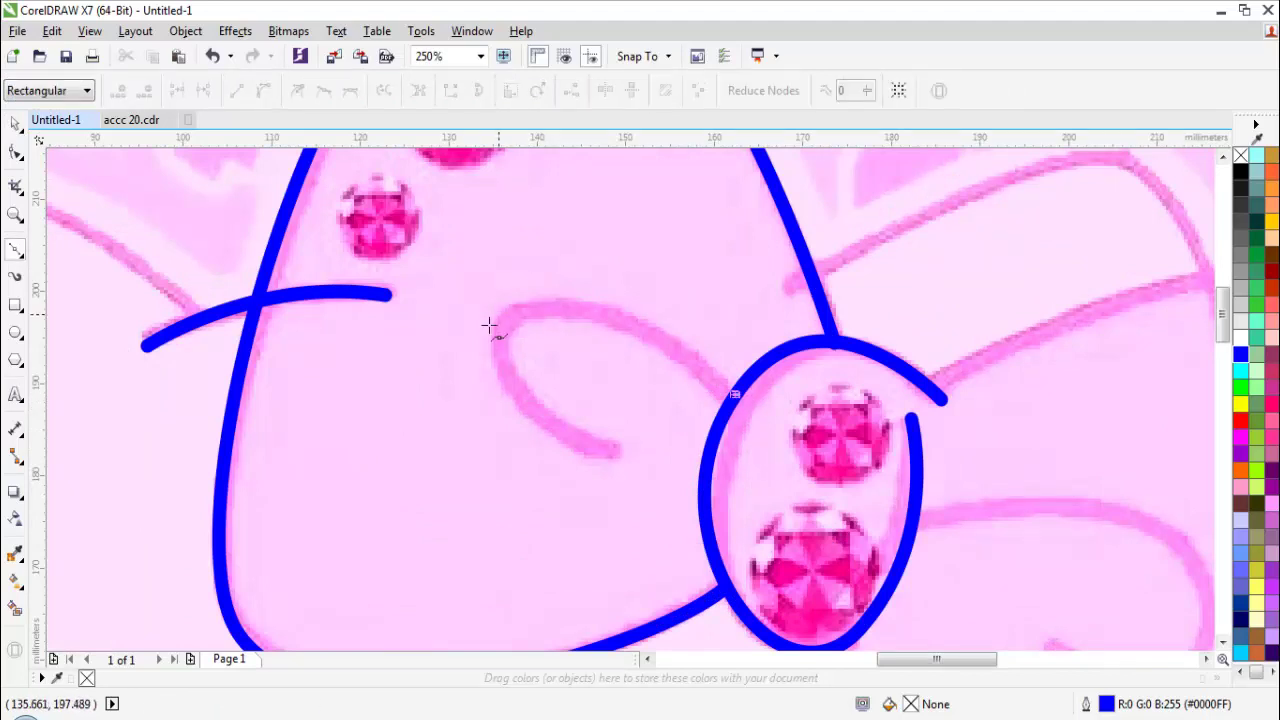
{"action": "left_click_drag", "start_coordinate": [497, 310], "coordinate": [443, 377]}
{"action": "left_click", "coordinate": [625, 452]}
{"action": "key", "text": "space"}
{"action": "scroll", "coordinate": [623, 449], "scroll_direction": "down", "scroll_amount": 2}
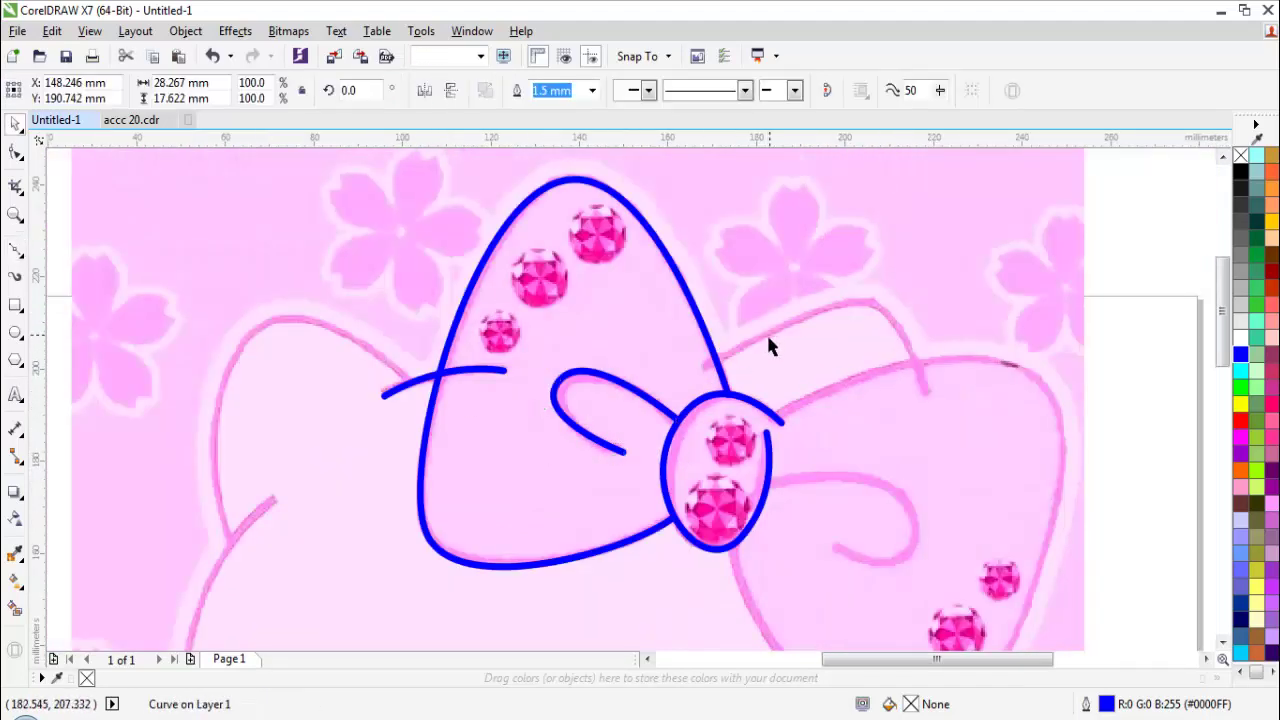
Step: Trace the right ear outline behind the bow with an open Bézier curve
{"action": "key", "text": "space"}
{"action": "left_click_drag", "start_coordinate": [700, 368], "coordinate": [772, 352]}
{"action": "left_click_drag", "start_coordinate": [875, 303], "coordinate": [925, 322]}
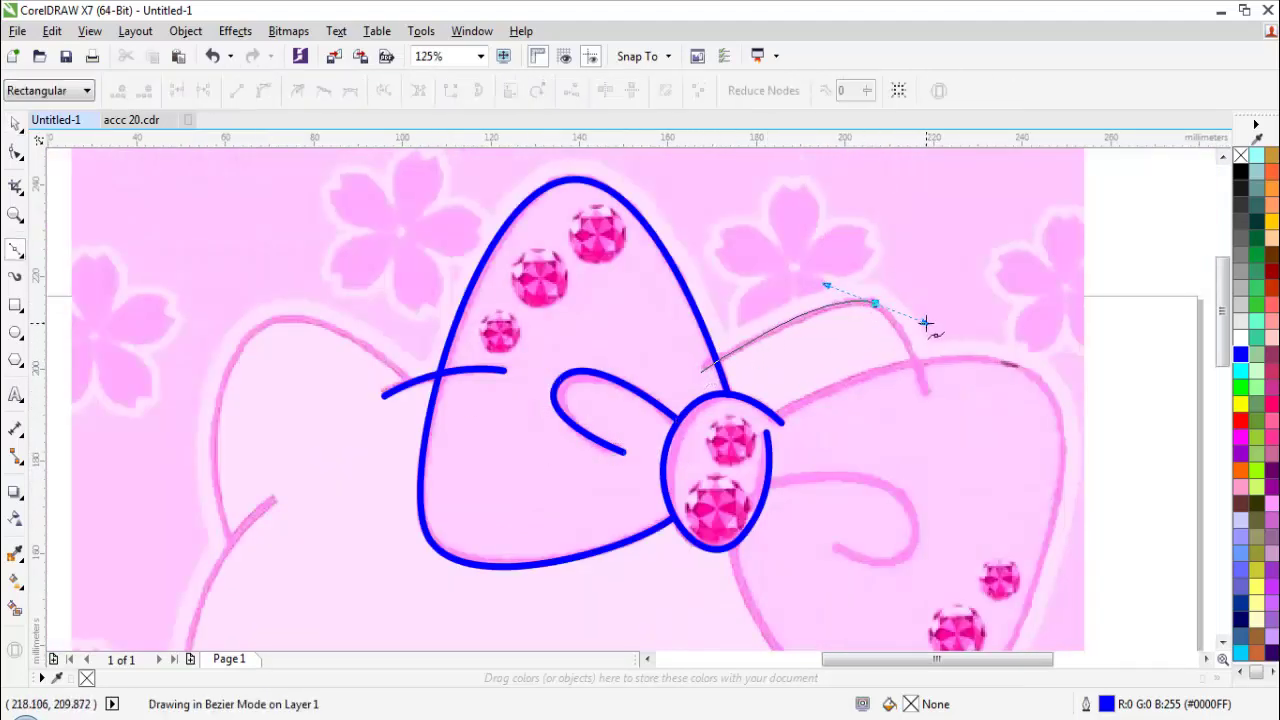
{"action": "left_click_drag", "start_coordinate": [928, 405], "coordinate": [949, 430]}
{"action": "key", "text": "space"}
Step: Trace the left ear outline with a Bézier curve from the short bow line down to the side of the head
{"action": "key", "text": "space"}
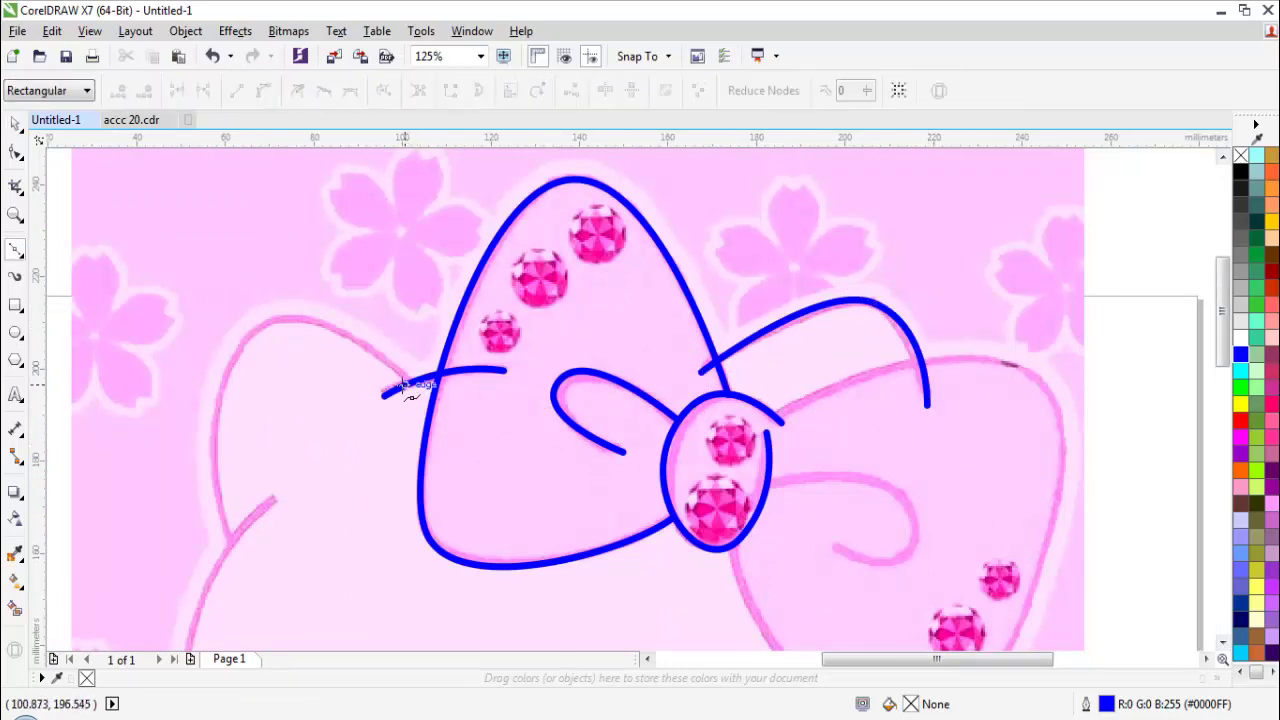
{"action": "left_click", "coordinate": [407, 389]}
{"action": "left_click_drag", "start_coordinate": [252, 325], "coordinate": [173, 367]}
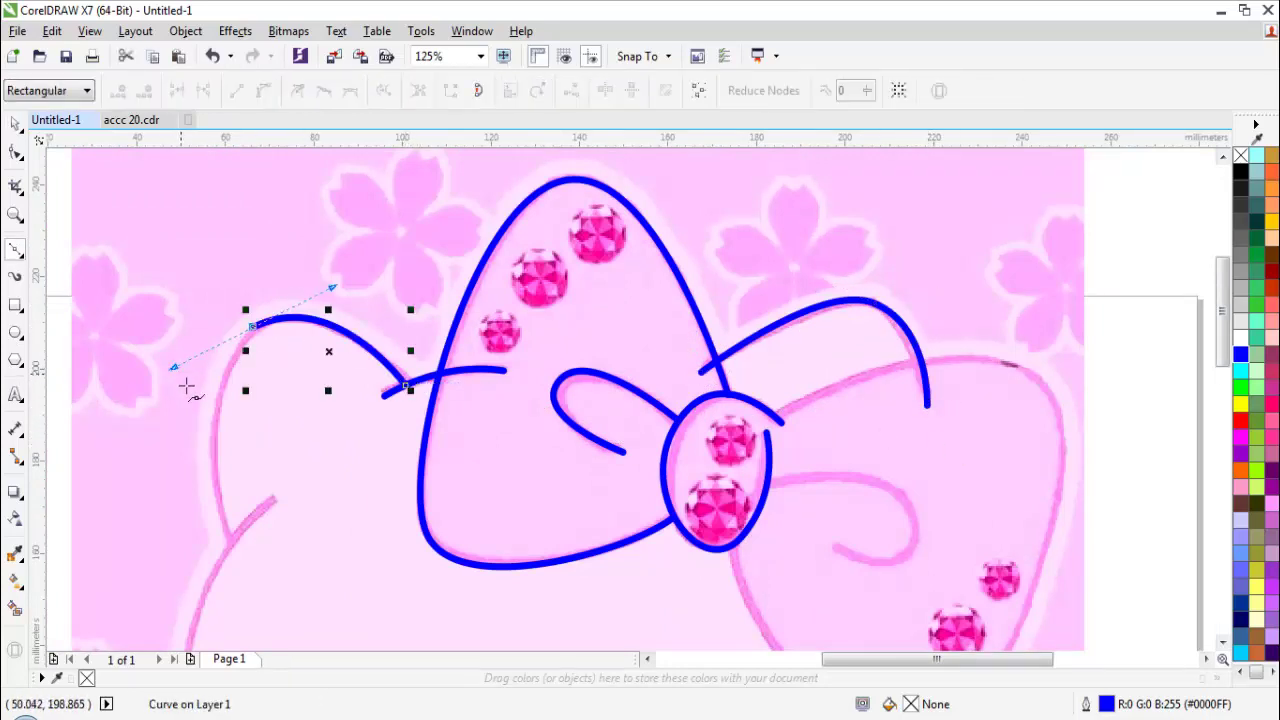
{"action": "scroll", "coordinate": [188, 397], "scroll_direction": "down", "scroll_amount": 1}
{"action": "scroll", "coordinate": [220, 487], "scroll_direction": "up", "scroll_amount": 1}
{"action": "left_click", "coordinate": [204, 455]}
{"action": "key", "text": "space"}
{"action": "left_click", "coordinate": [290, 444]}
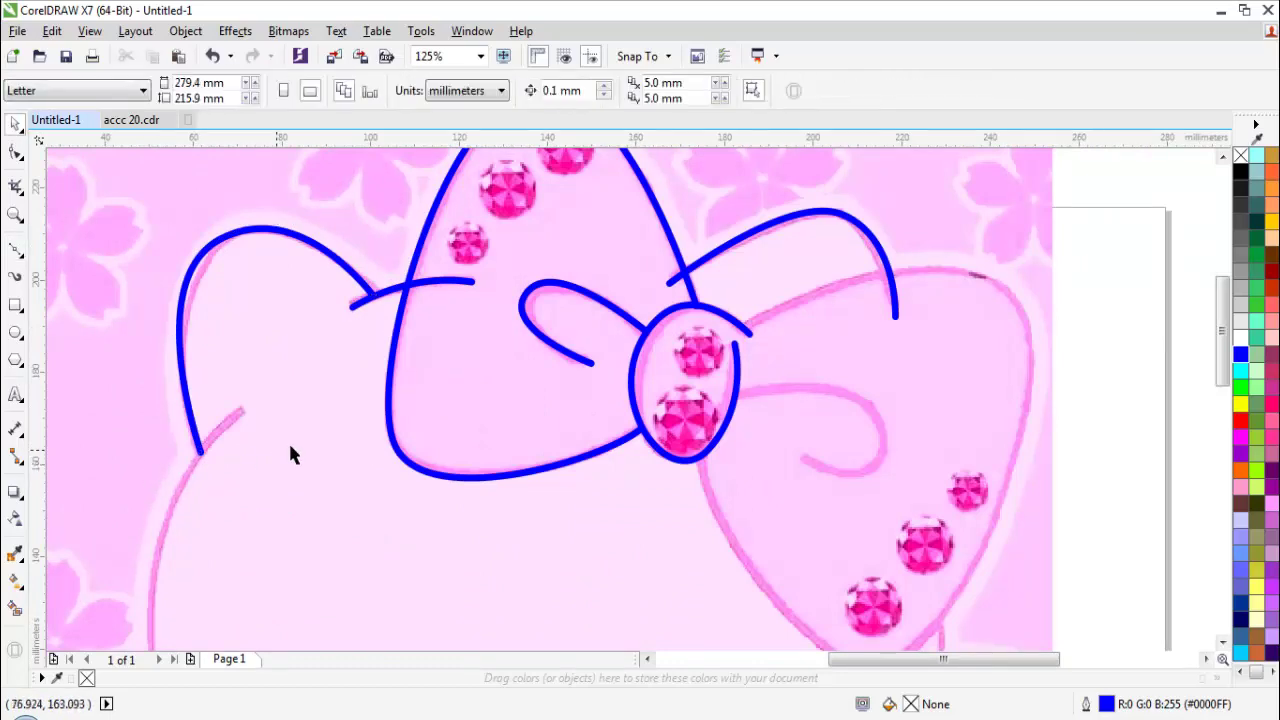
Step: Trace the outline of the bow's right loop with a Bézier curve about 74 by 89 mm, starting and ending at the knot
{"action": "scroll", "coordinate": [291, 445], "scroll_direction": "down", "scroll_amount": 2}
{"action": "scroll", "coordinate": [464, 430], "scroll_direction": "up", "scroll_amount": 1}
{"action": "scroll", "coordinate": [406, 418], "scroll_direction": "up", "scroll_amount": 1}
{"action": "key", "text": "space"}
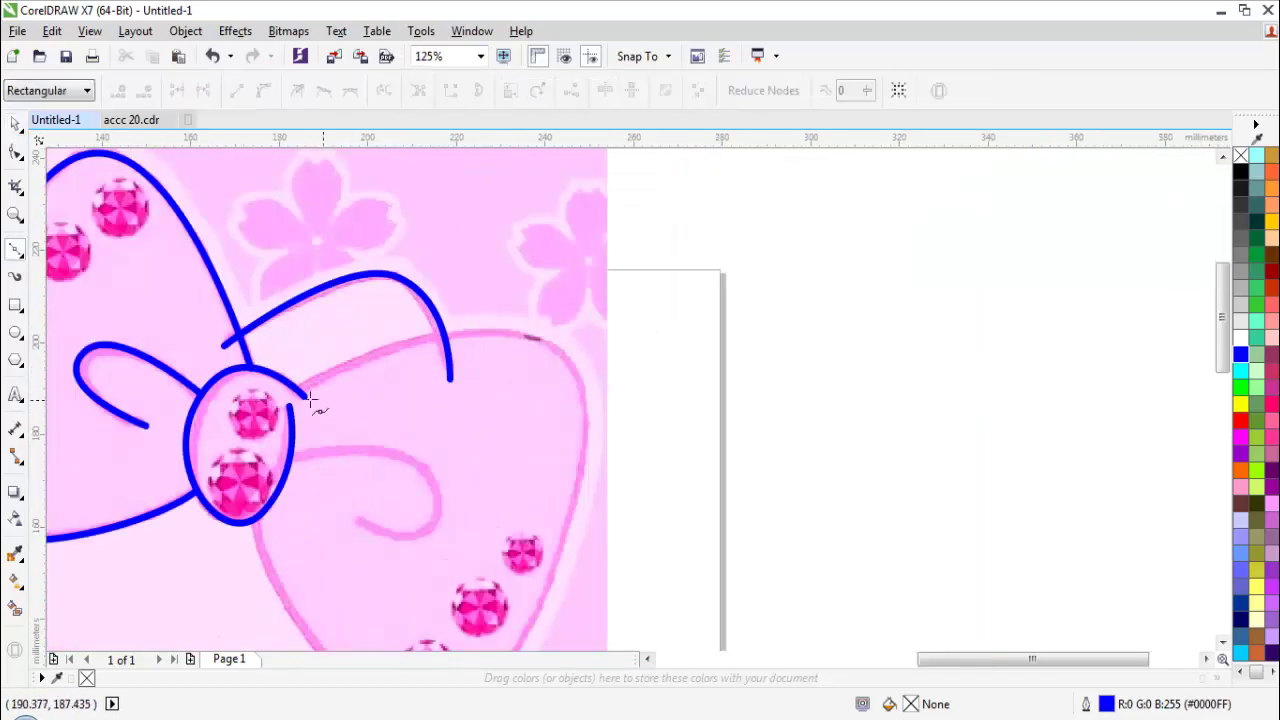
{"action": "left_click_drag", "start_coordinate": [562, 350], "coordinate": [634, 423]}
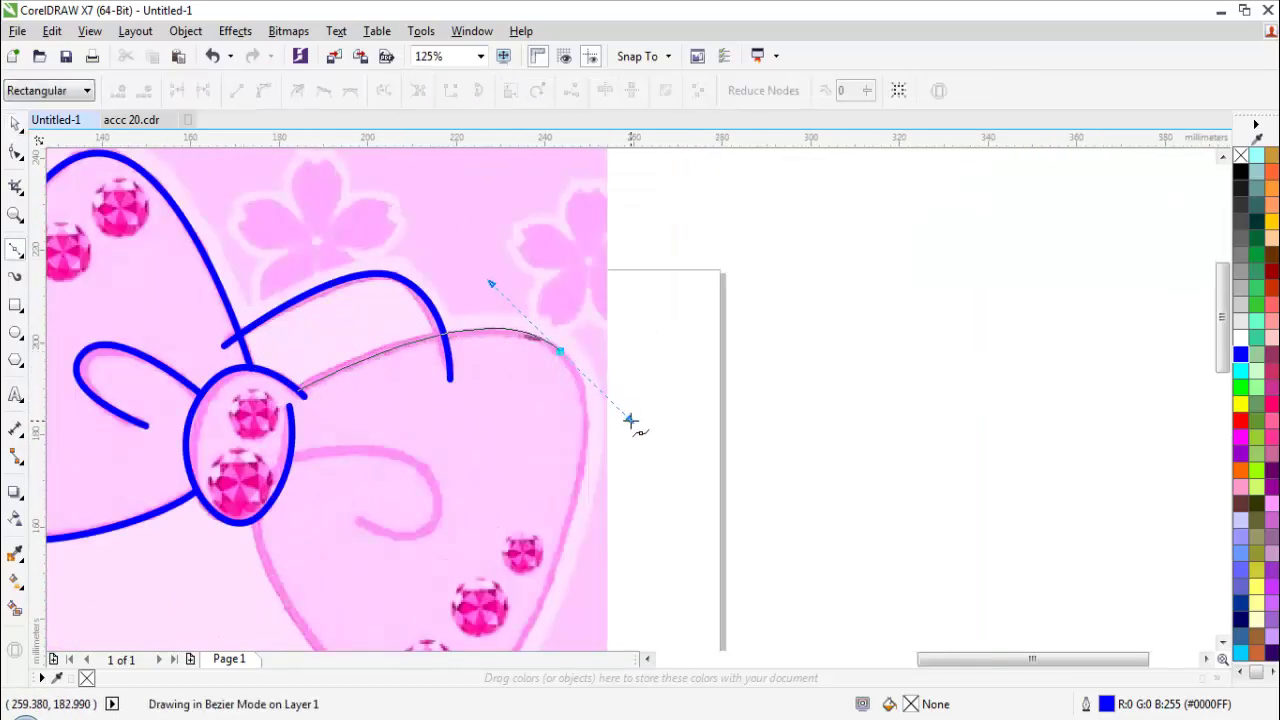
{"action": "scroll", "coordinate": [634, 423], "scroll_direction": "down", "scroll_amount": 2}
{"action": "scroll", "coordinate": [543, 523], "scroll_direction": "up", "scroll_amount": 1}
{"action": "left_click_drag", "start_coordinate": [521, 545], "coordinate": [474, 547]}
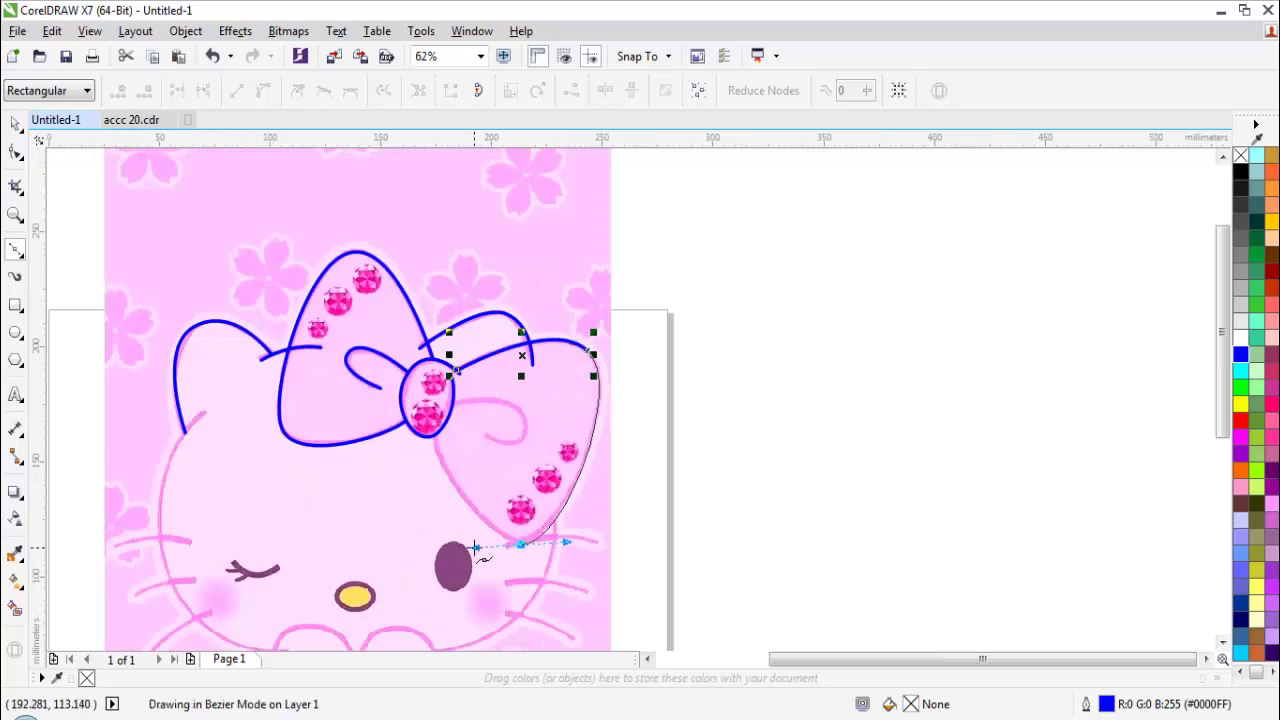
{"action": "scroll", "coordinate": [450, 464], "scroll_direction": "up", "scroll_amount": 1}
{"action": "left_click_drag", "start_coordinate": [428, 420], "coordinate": [423, 434]}
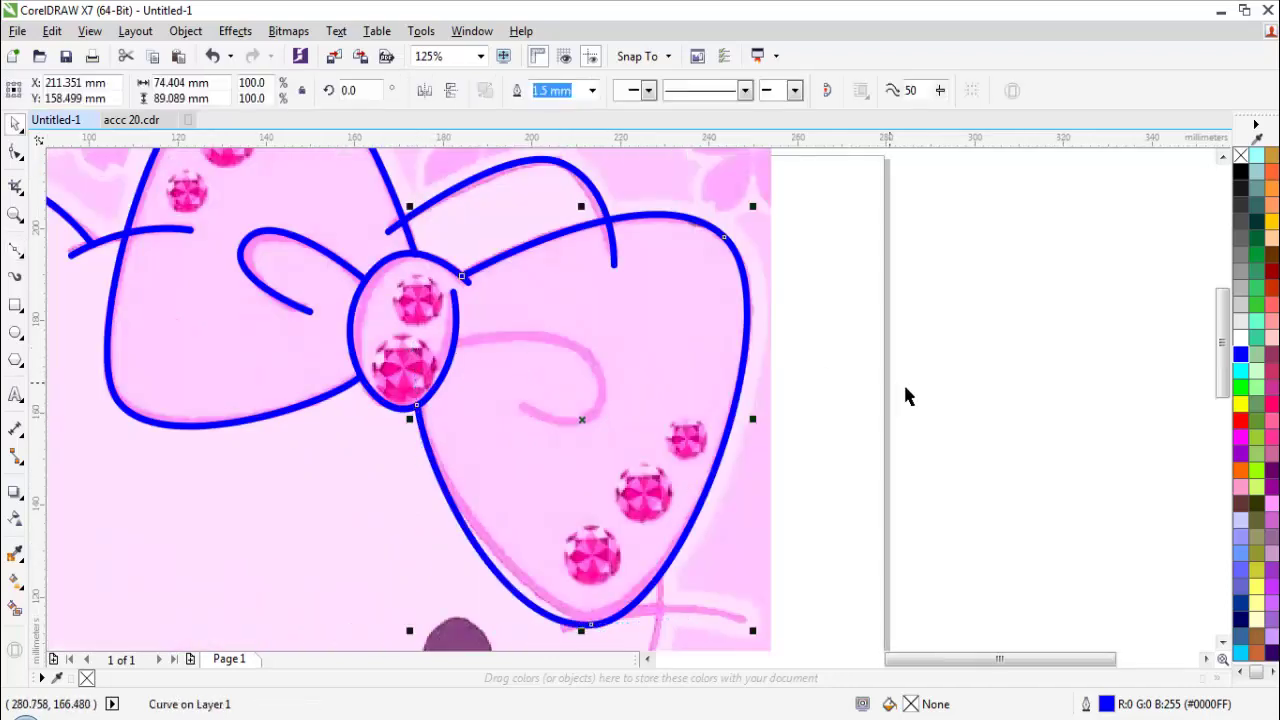
Step: Trace the curled fold line inside the bow's right loop with a Bézier curve starting at the knot
{"action": "left_click", "coordinate": [452, 347]}
{"action": "left_click_drag", "start_coordinate": [608, 385], "coordinate": [617, 429]}
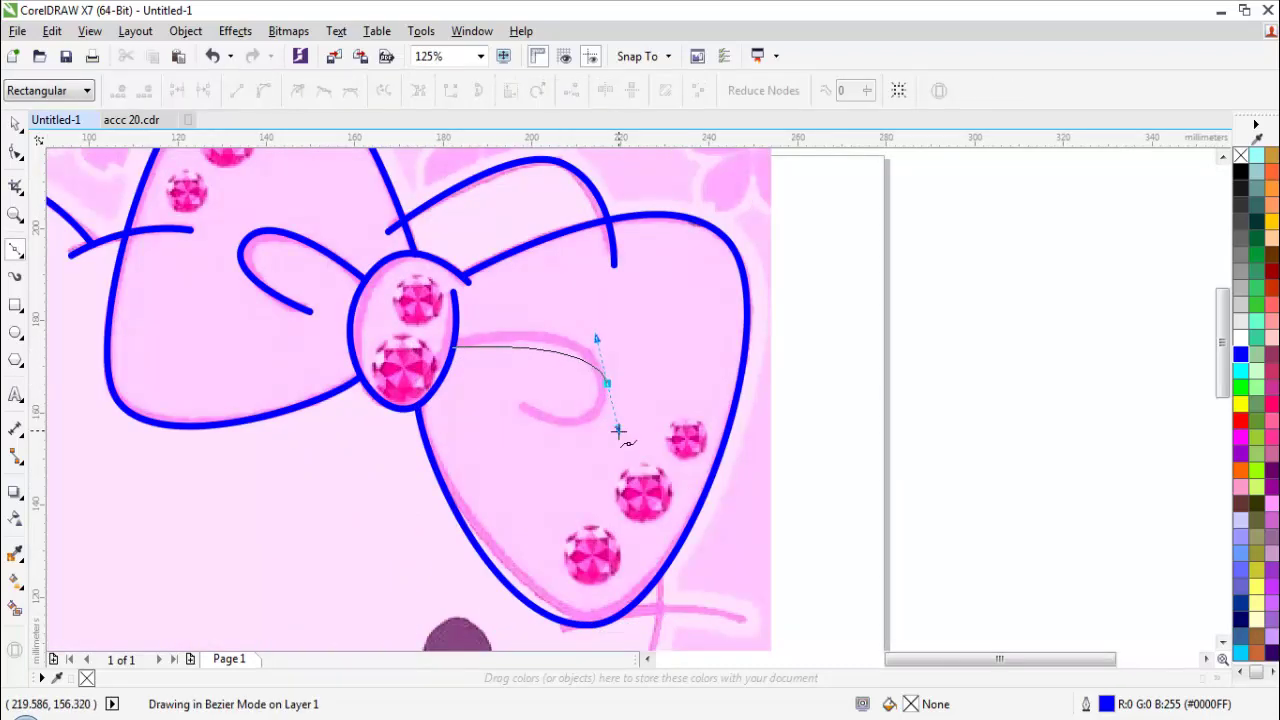
{"action": "left_click", "coordinate": [509, 406]}
{"action": "key", "text": "space"}
{"action": "scroll", "coordinate": [530, 410], "scroll_direction": "down", "scroll_amount": 2}
{"action": "left_click", "coordinate": [681, 446]}
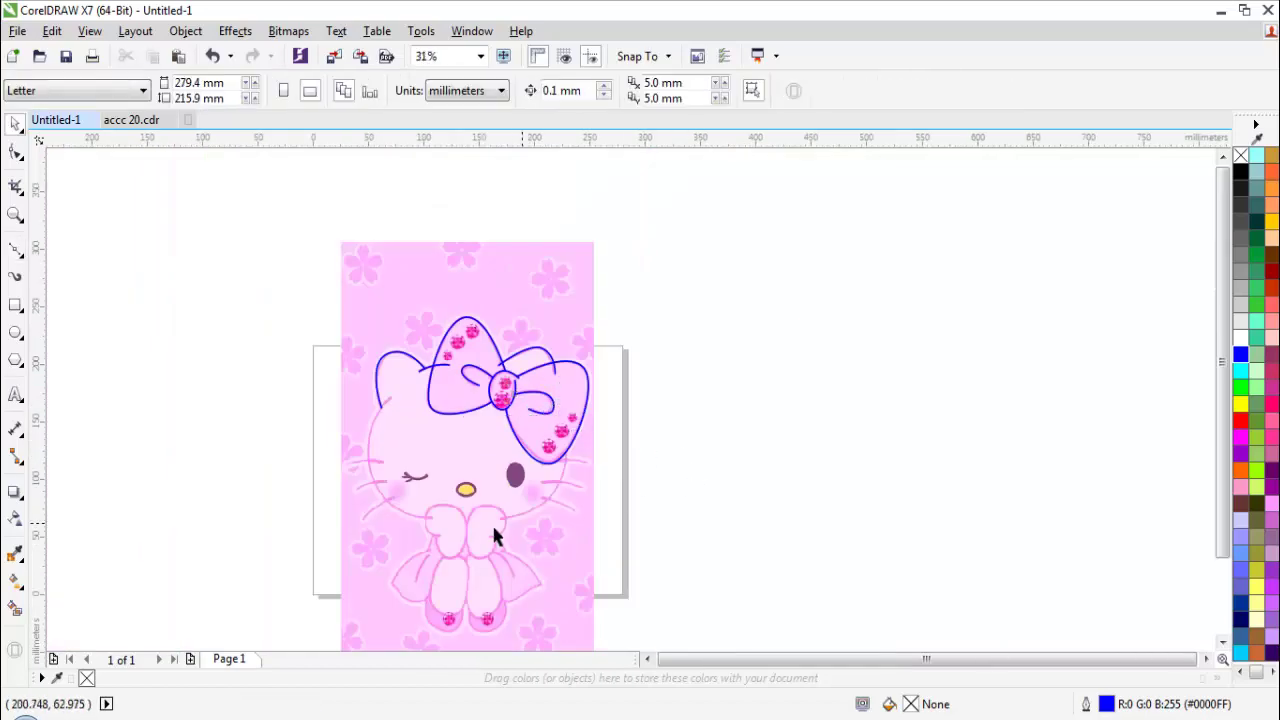
Step: Trace the right side of the face from the right hand up to the bow with a Bézier curve about 59 by 58 mm
{"action": "scroll", "coordinate": [492, 518], "scroll_direction": "up", "scroll_amount": 2}
{"action": "key", "text": "space"}
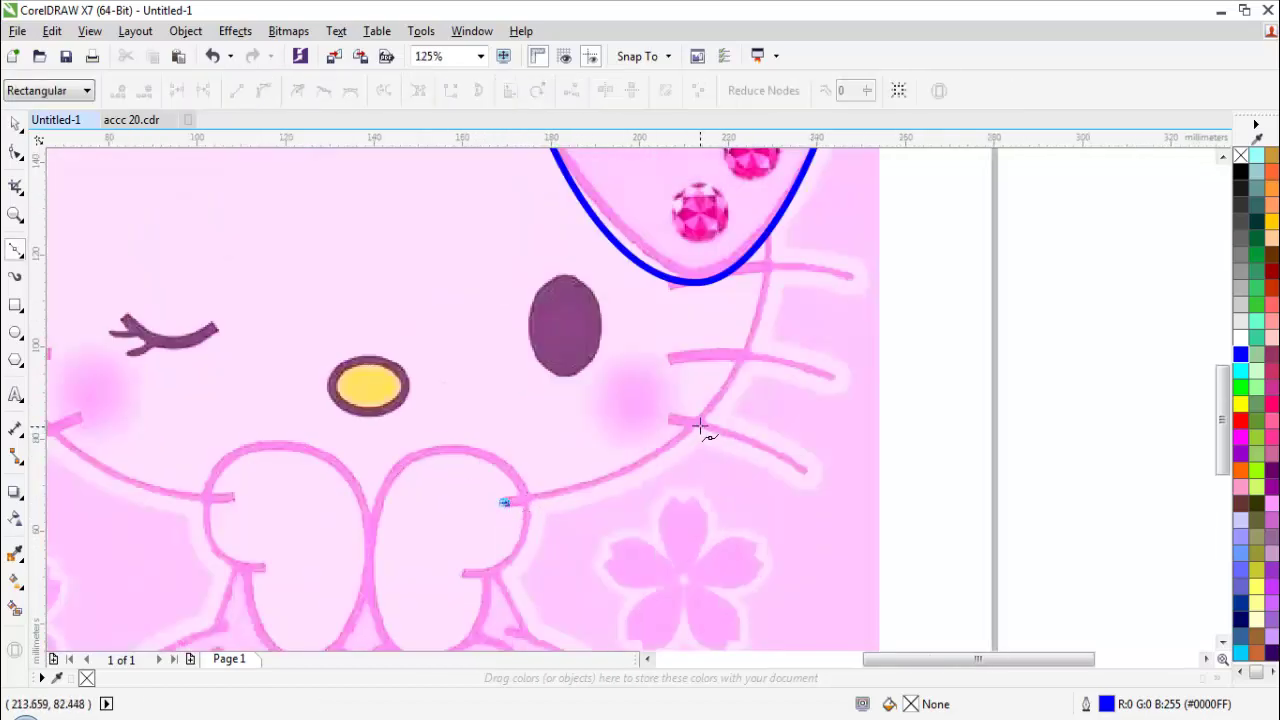
{"action": "left_click_drag", "start_coordinate": [700, 428], "coordinate": [773, 355]}
{"action": "left_click", "coordinate": [765, 235]}
{"action": "key", "text": "space"}
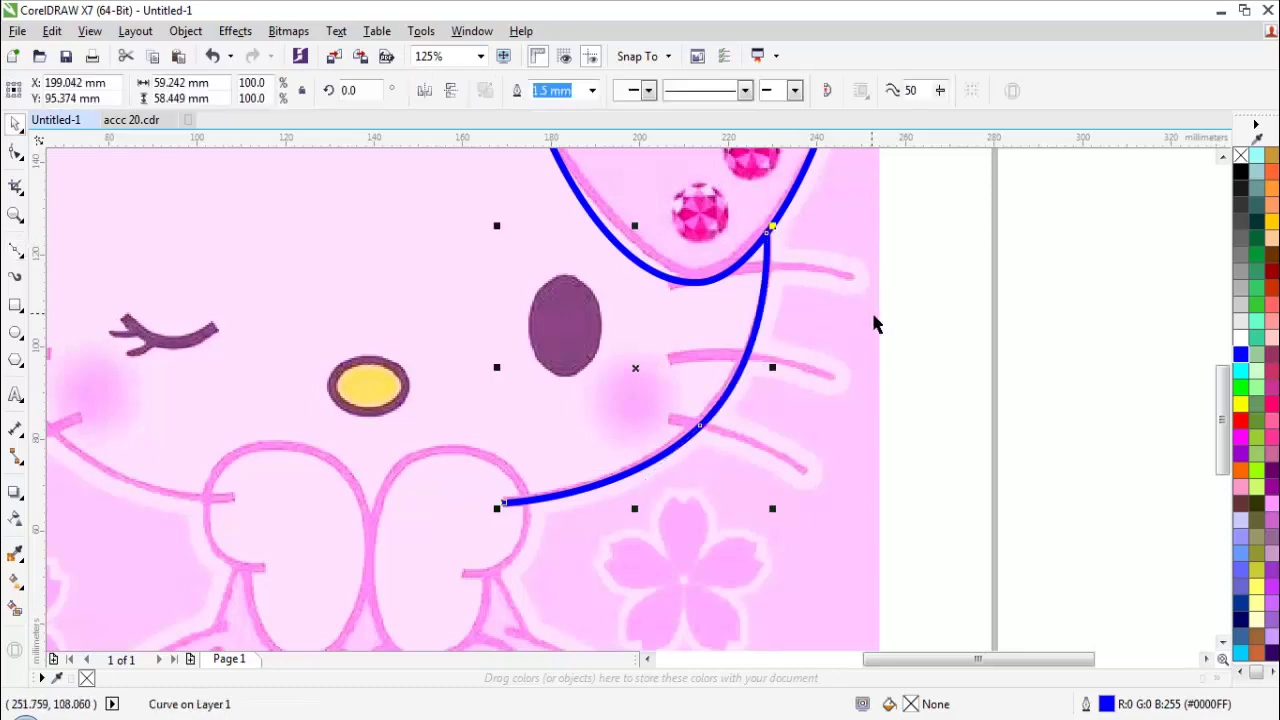
Step: Trace the left side of the face from the left ear down to the left hand with a Bézier curve about 59 by 104 mm
{"action": "key", "text": "space"}
{"action": "scroll", "coordinate": [720, 458], "scroll_direction": "down", "scroll_amount": 1}
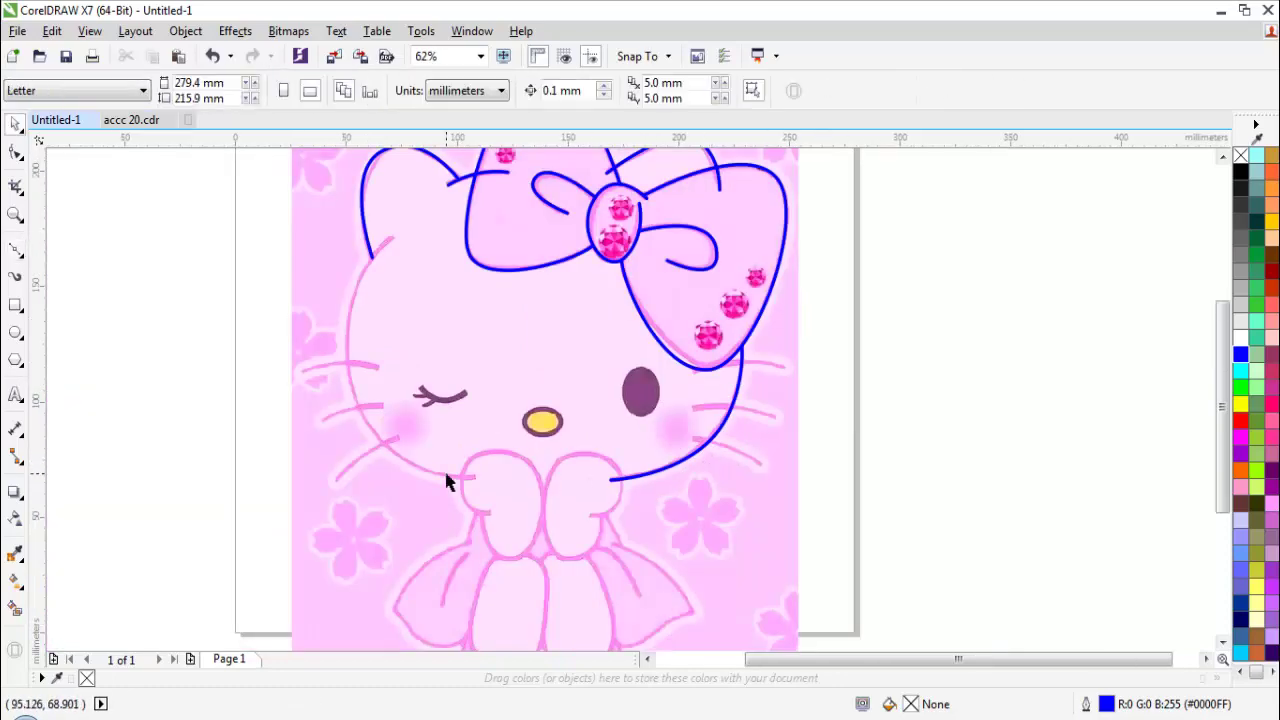
{"action": "scroll", "coordinate": [350, 391], "scroll_direction": "up", "scroll_amount": 1}
{"action": "scroll", "coordinate": [356, 257], "scroll_direction": "down", "scroll_amount": 1}
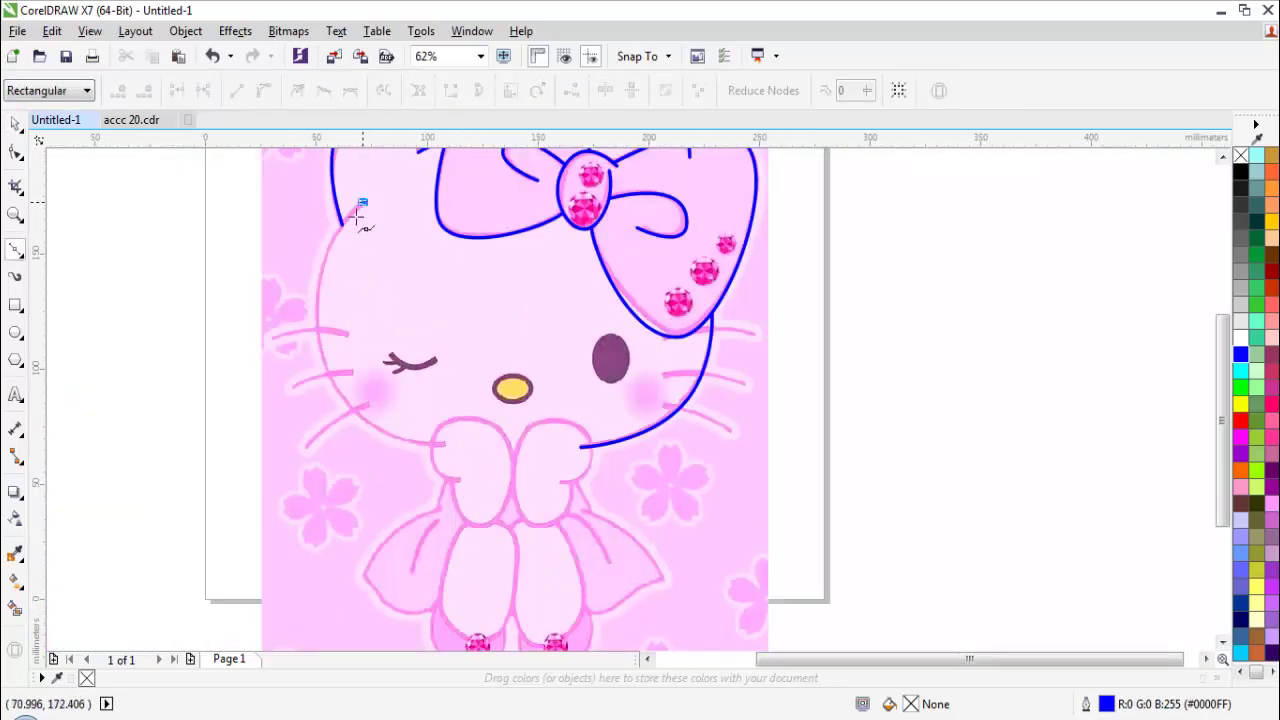
{"action": "left_click_drag", "start_coordinate": [322, 346], "coordinate": [337, 455]}
{"action": "scroll", "coordinate": [452, 458], "scroll_direction": "up", "scroll_amount": 1}
{"action": "left_click", "coordinate": [440, 420]}
{"action": "key", "text": "space"}
{"action": "scroll", "coordinate": [345, 475], "scroll_direction": "down", "scroll_amount": 1}
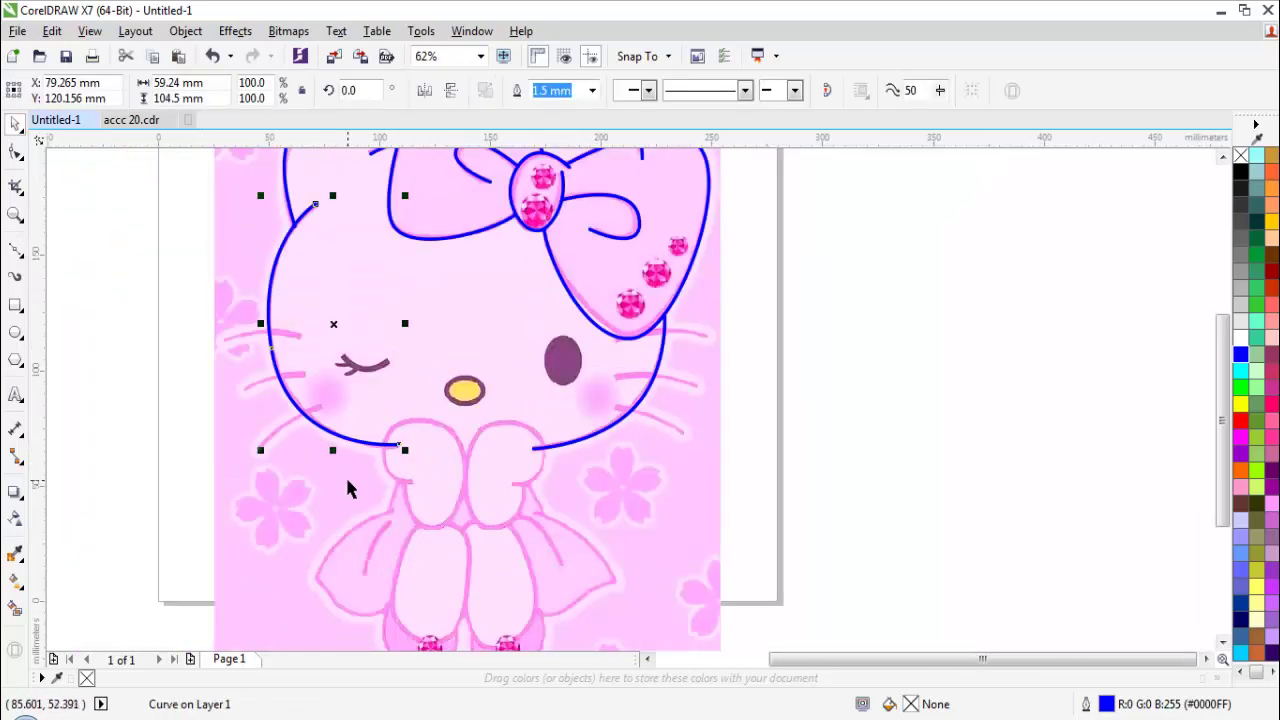
{"action": "key", "text": "Escape"}
Step: Reshape the left face curve with the Shape tool so it follows the cheek outline more closely
{"action": "left_click", "coordinate": [294, 389]}
{"action": "key", "text": "F10"}
{"action": "left_click_drag", "start_coordinate": [260, 403], "coordinate": [308, 300]}
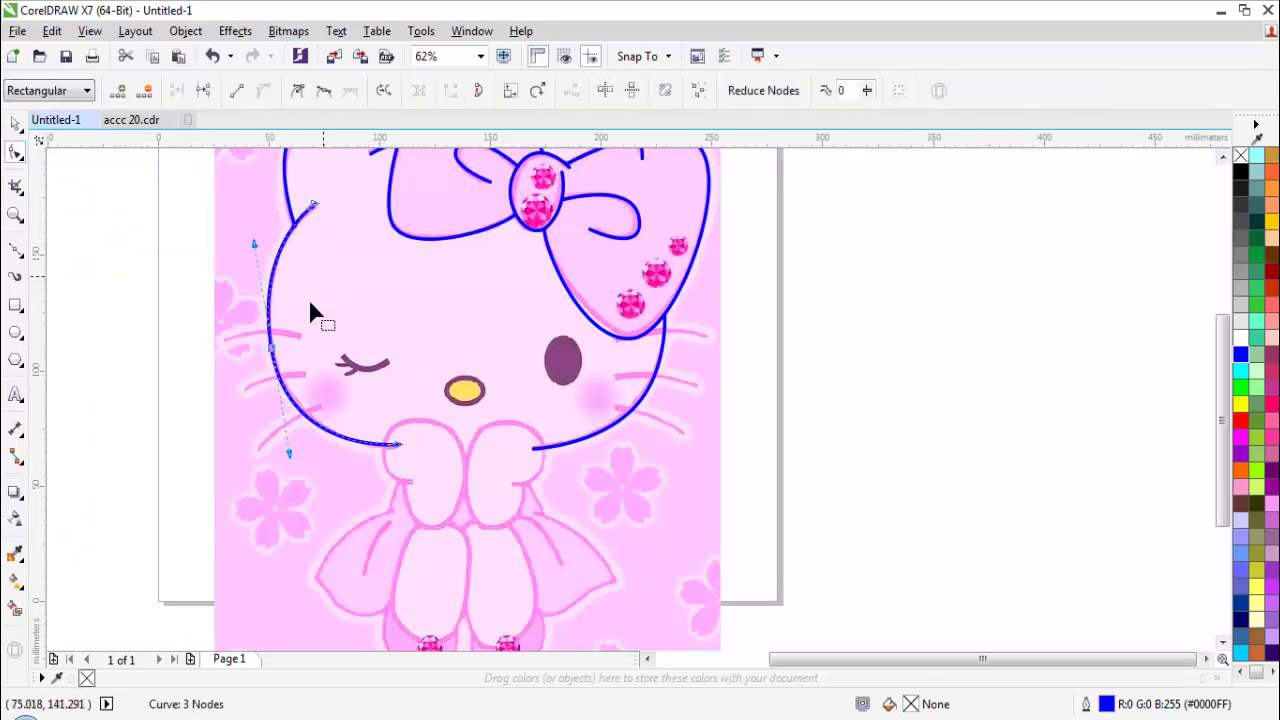
{"action": "scroll", "coordinate": [263, 428], "scroll_direction": "up", "scroll_amount": 1}
{"action": "mouse_move", "coordinate": [318, 490]}
{"action": "left_mouse_down"}
{"action": "mouse_move", "coordinate": [320, 471]}
{"action": "mouse_move", "coordinate": [303, 480]}
{"action": "left_mouse_up"}
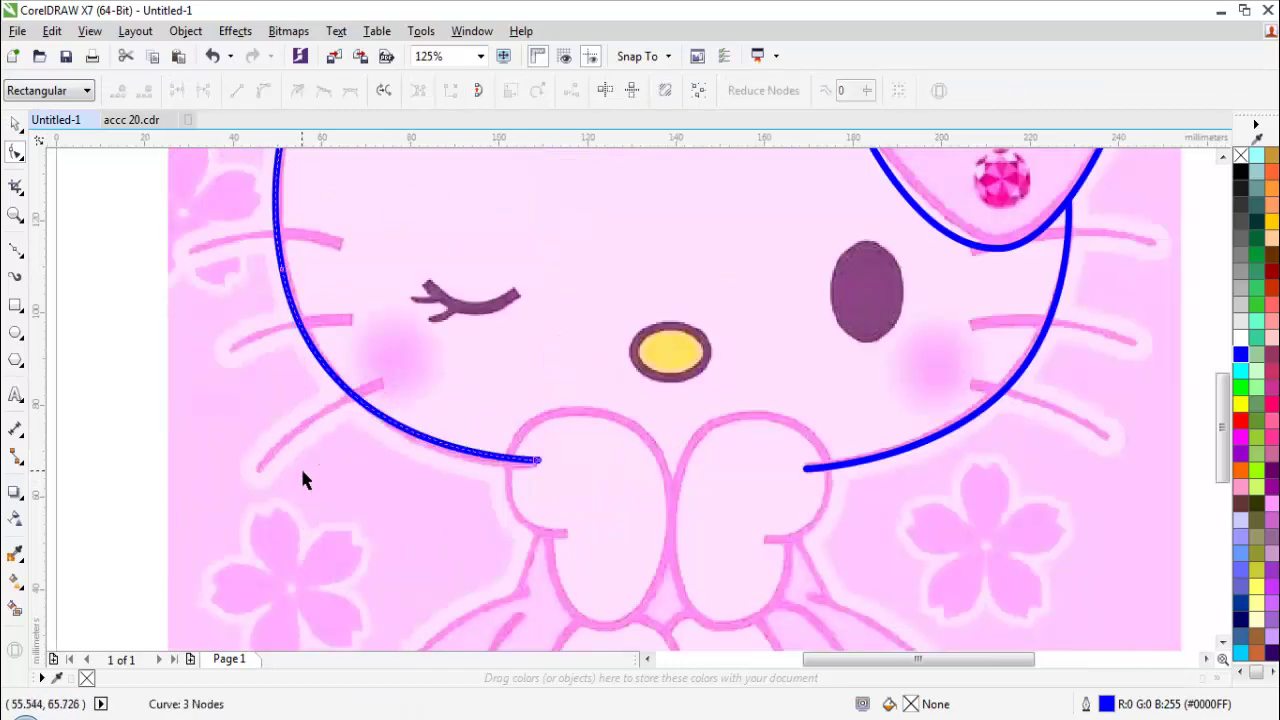
{"action": "key", "text": "space"}
Step: Save the drawing as a CDR file named "tutorial cara gambar hello kiti pakai pita pink"
{"action": "scroll", "coordinate": [378, 475], "scroll_direction": "down", "scroll_amount": 1}
{"action": "key", "text": "z"}
{"action": "left_click_drag", "start_coordinate": [475, 486], "coordinate": [882, 595]}
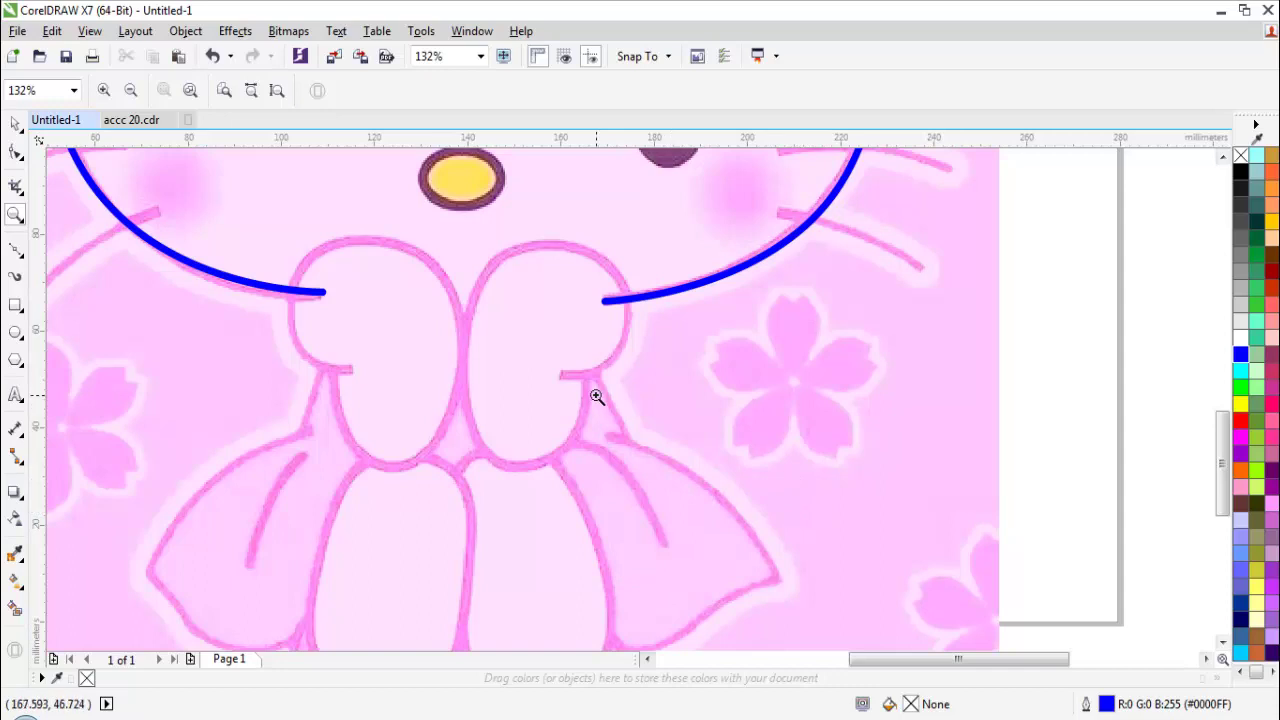
{"action": "key", "text": "ctrl+s"}
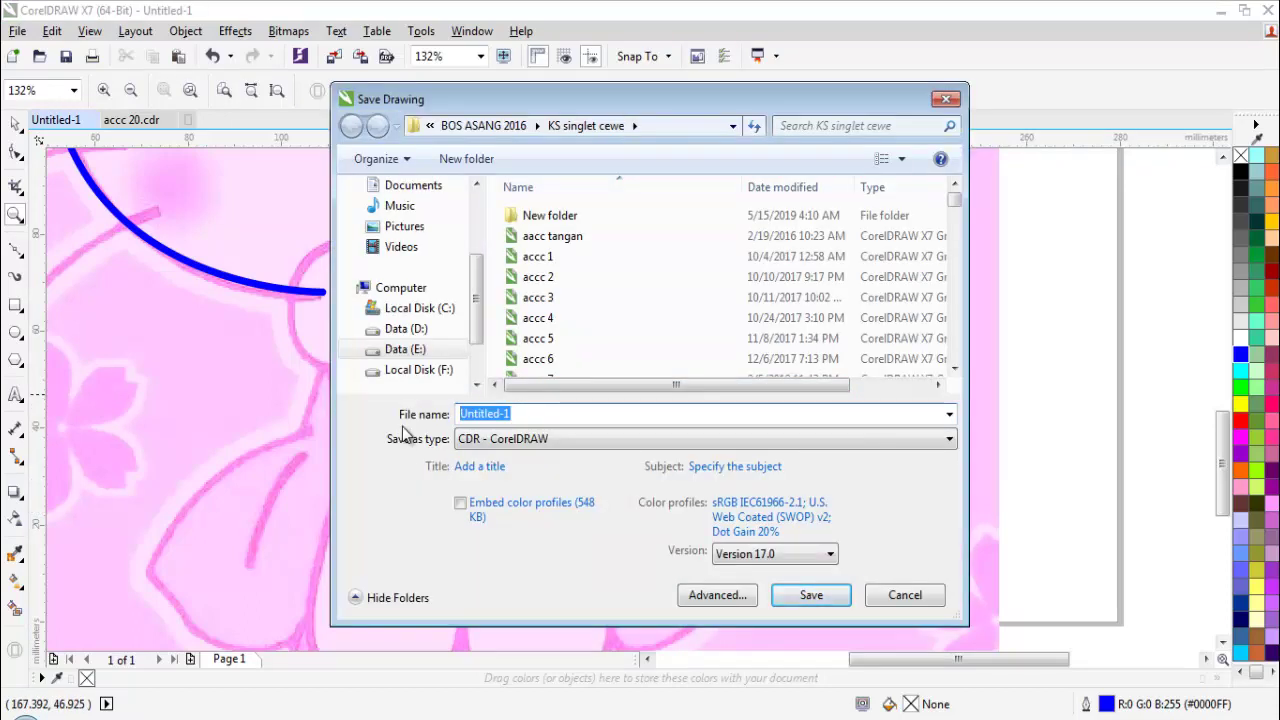
{"action": "type", "text": "tuto"}
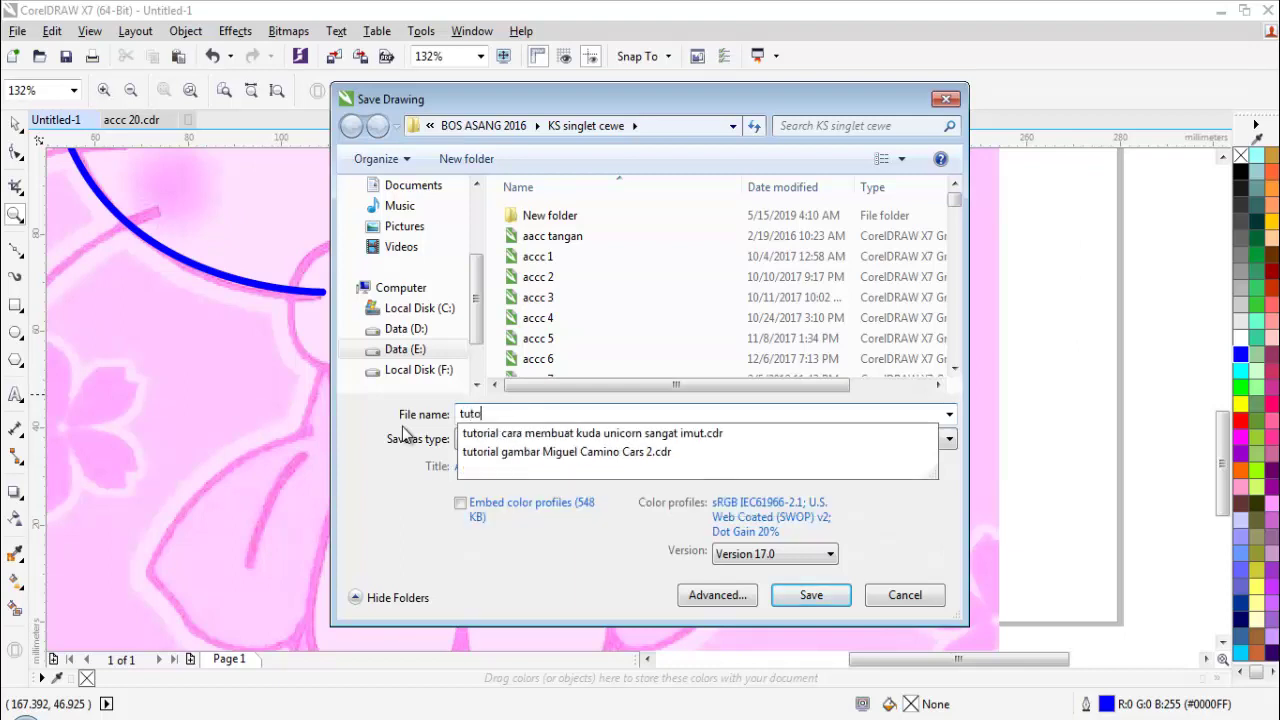
{"action": "type", "text": "rial car"}
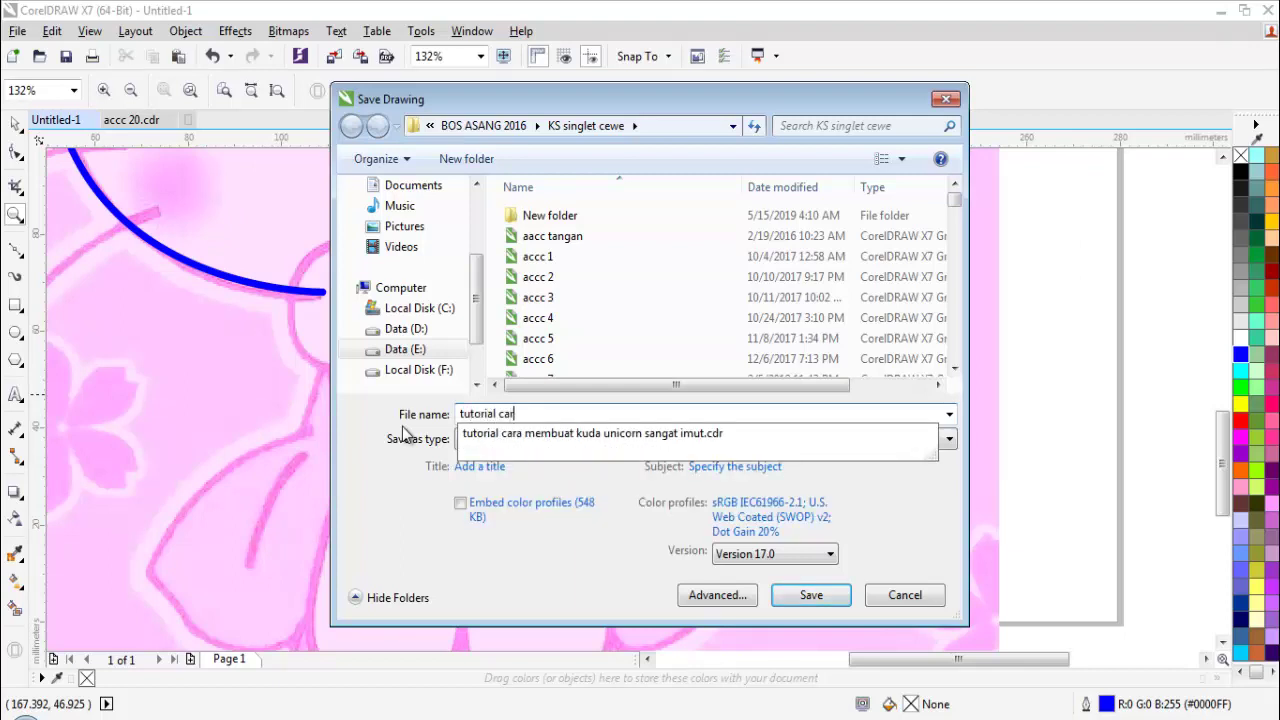
{"action": "type", "text": "a mg"}
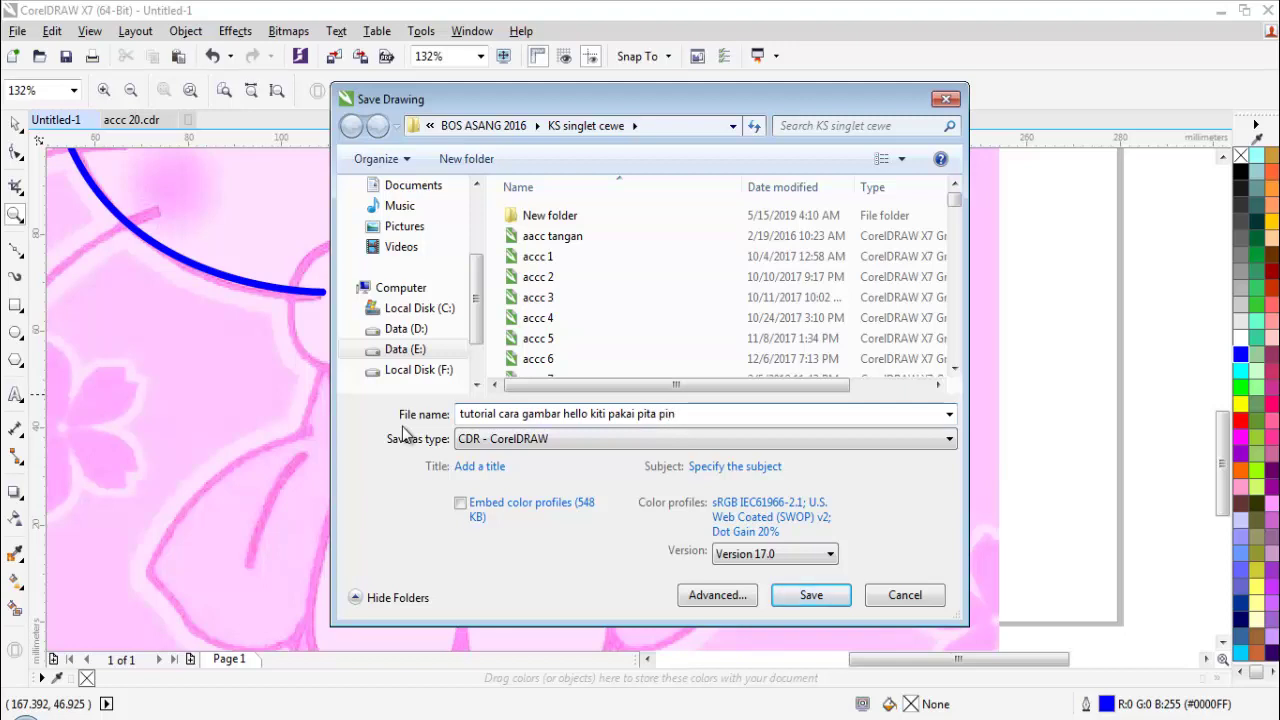
{"action": "key", "text": "Return"}
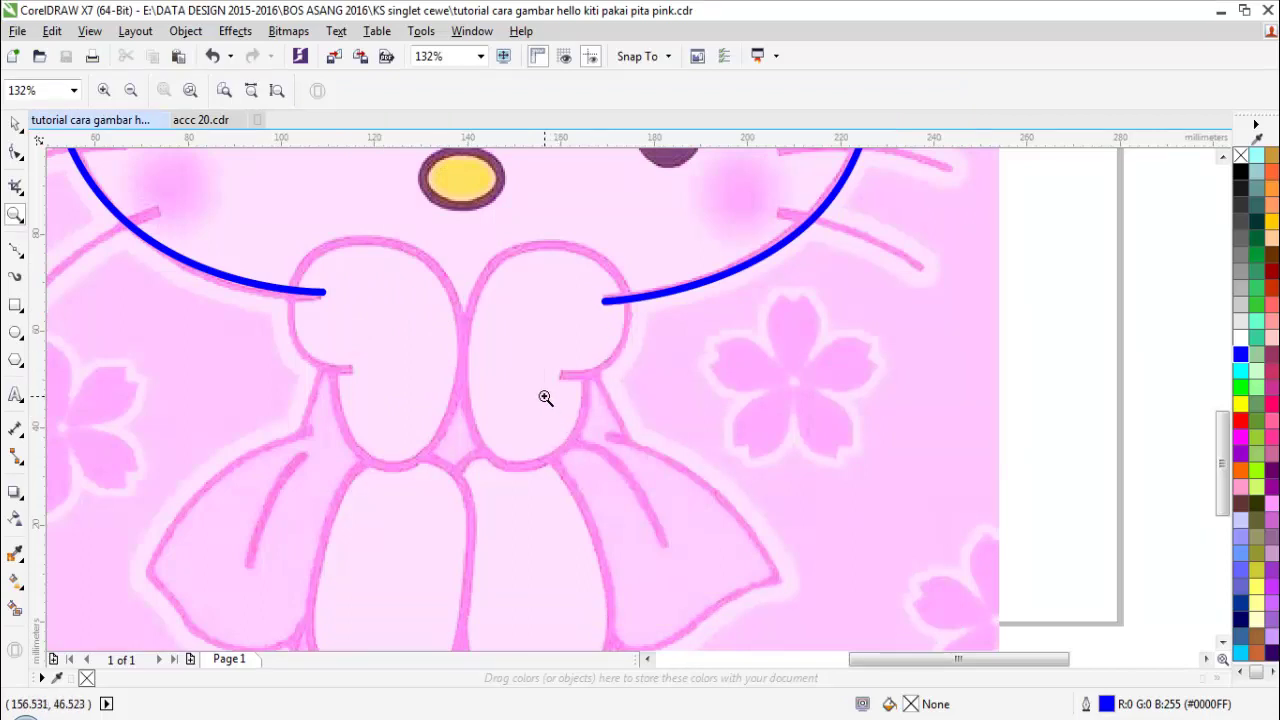
Step: Trace the right hand under the chin with a Bézier curve about 36 by 47 mm
{"action": "key", "text": "F5"}
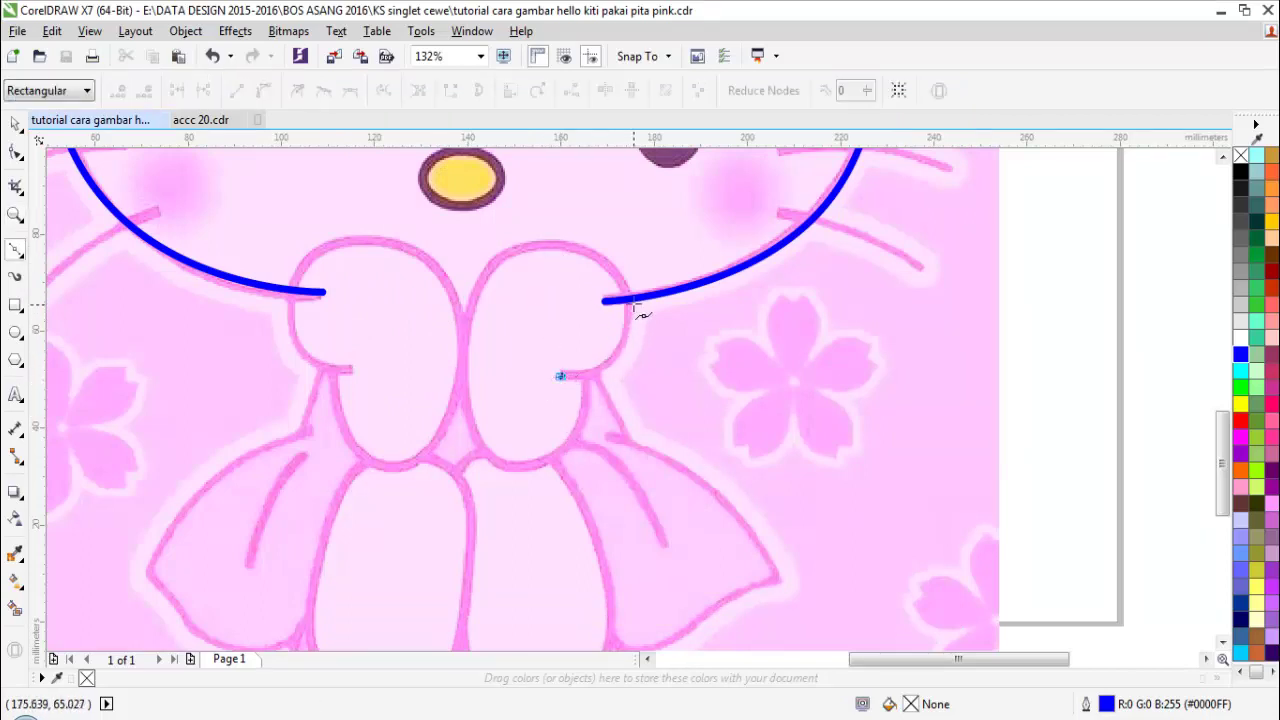
{"action": "left_click_drag", "start_coordinate": [636, 298], "coordinate": [617, 220]}
{"action": "left_click_drag", "start_coordinate": [470, 312], "coordinate": [450, 411]}
{"action": "left_click_drag", "start_coordinate": [540, 462], "coordinate": [605, 435]}
{"action": "left_click", "coordinate": [590, 375]}
{"action": "key", "text": "space"}
{"action": "left_click", "coordinate": [660, 415]}
Step: Create a horizontally mirrored copy of the right hand curve over the left hand
{"action": "key", "text": "space"}
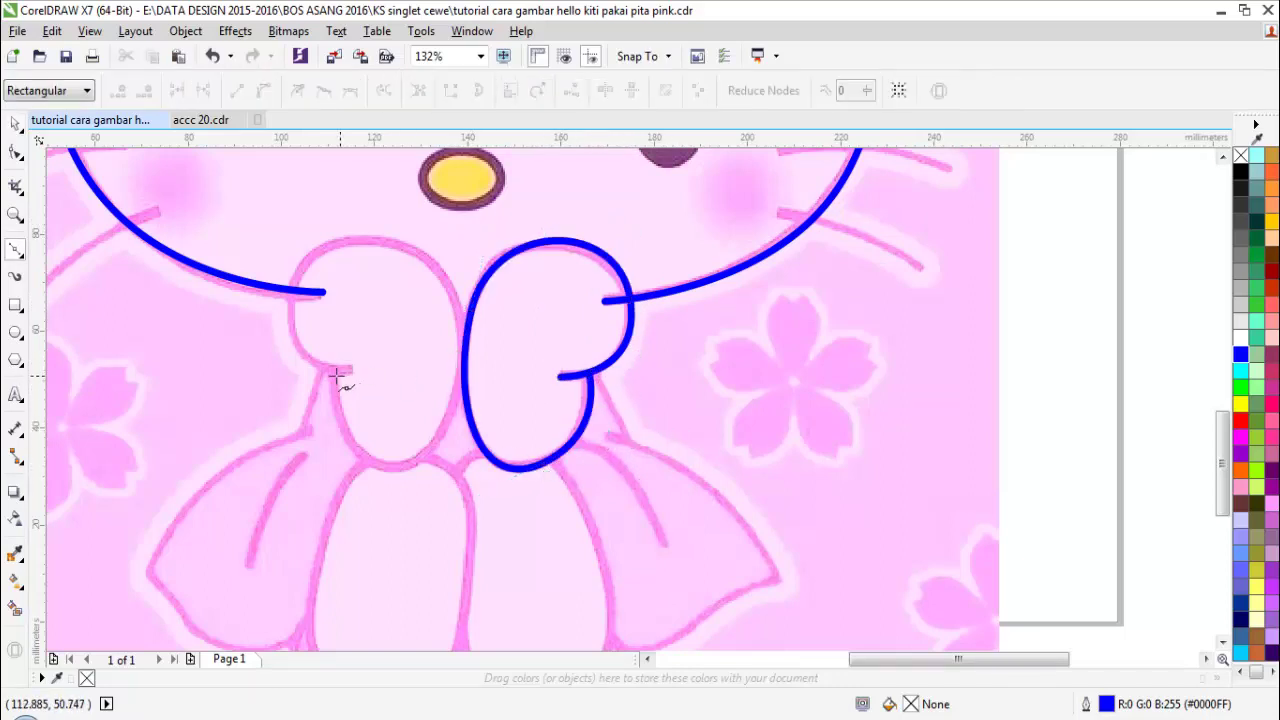
{"action": "key", "text": "space"}
{"action": "left_click", "coordinate": [612, 357]}
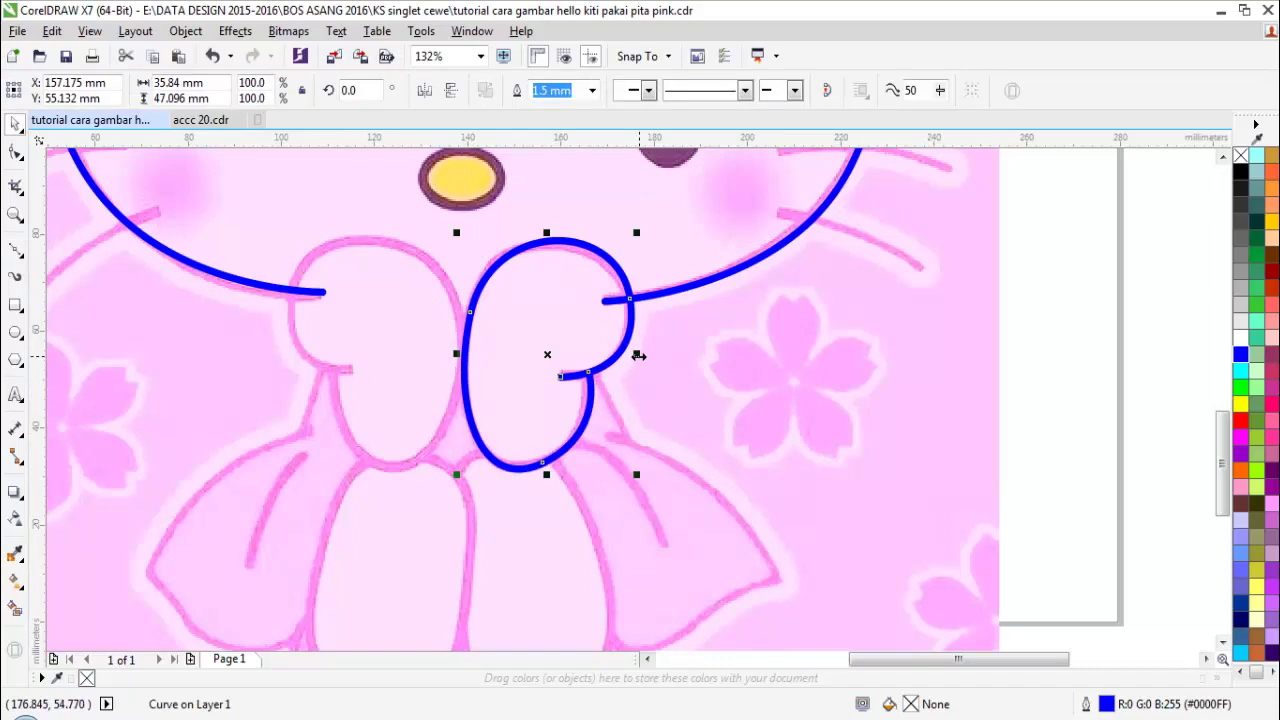
{"action": "left_click_drag", "start_coordinate": [638, 355], "coordinate": [374, 352]}
{"action": "left_click", "coordinate": [754, 399]}
{"action": "scroll", "coordinate": [374, 353], "scroll_direction": "up", "scroll_amount": 1}
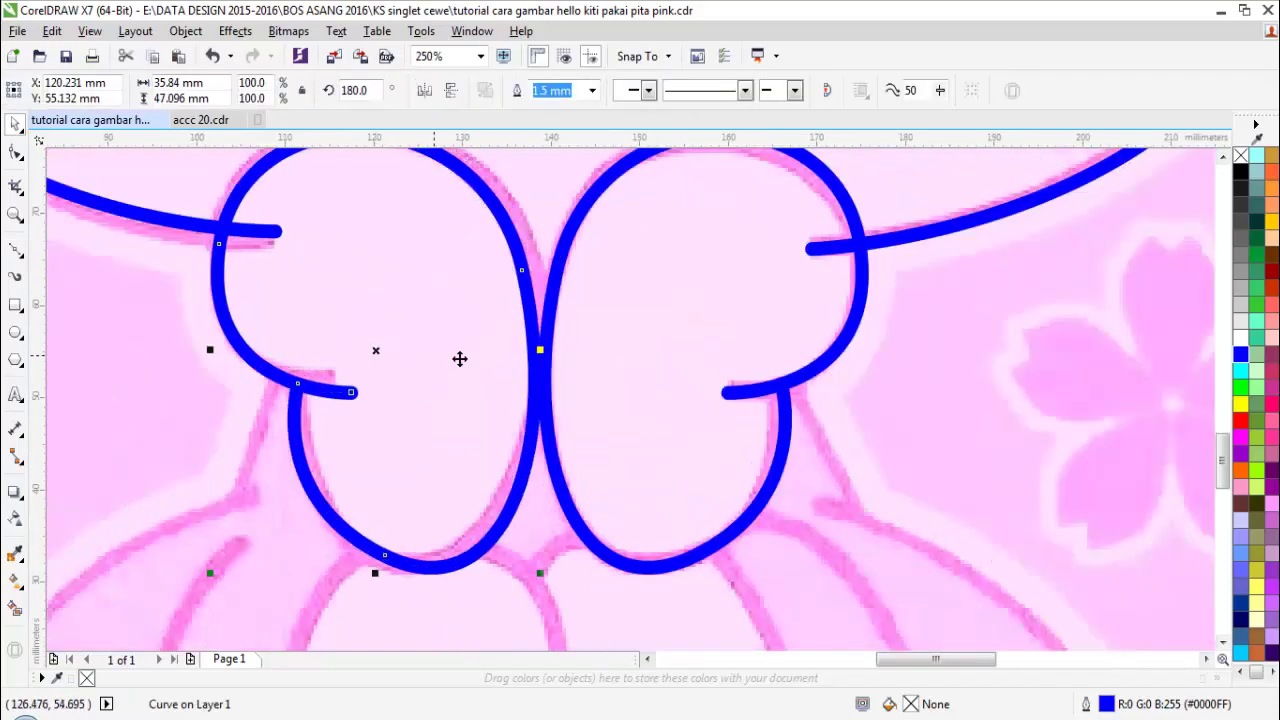
Step: Trace the outline of the left leg below the left hand with a Bézier curve ending at the hand outline
{"action": "scroll", "coordinate": [497, 369], "scroll_direction": "down", "scroll_amount": 2}
{"action": "key", "text": "Escape"}
{"action": "scroll", "coordinate": [518, 497], "scroll_direction": "up", "scroll_amount": 3}
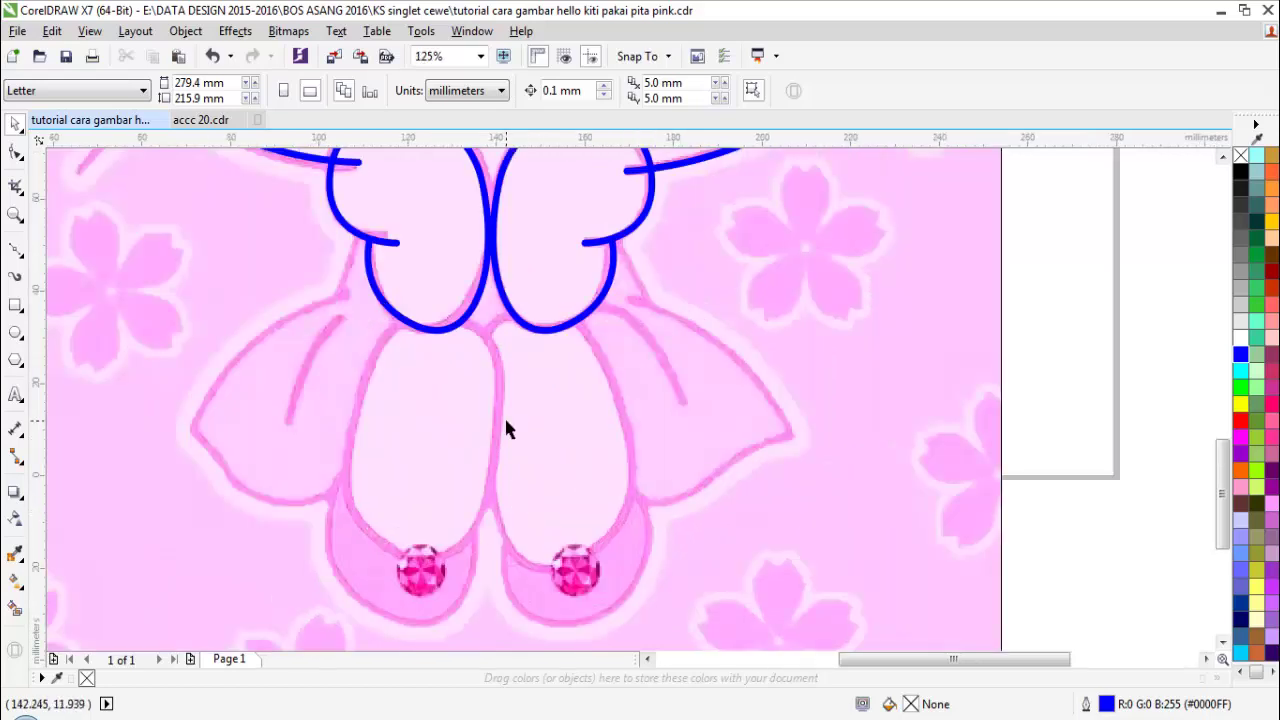
{"action": "key", "text": "F5"}
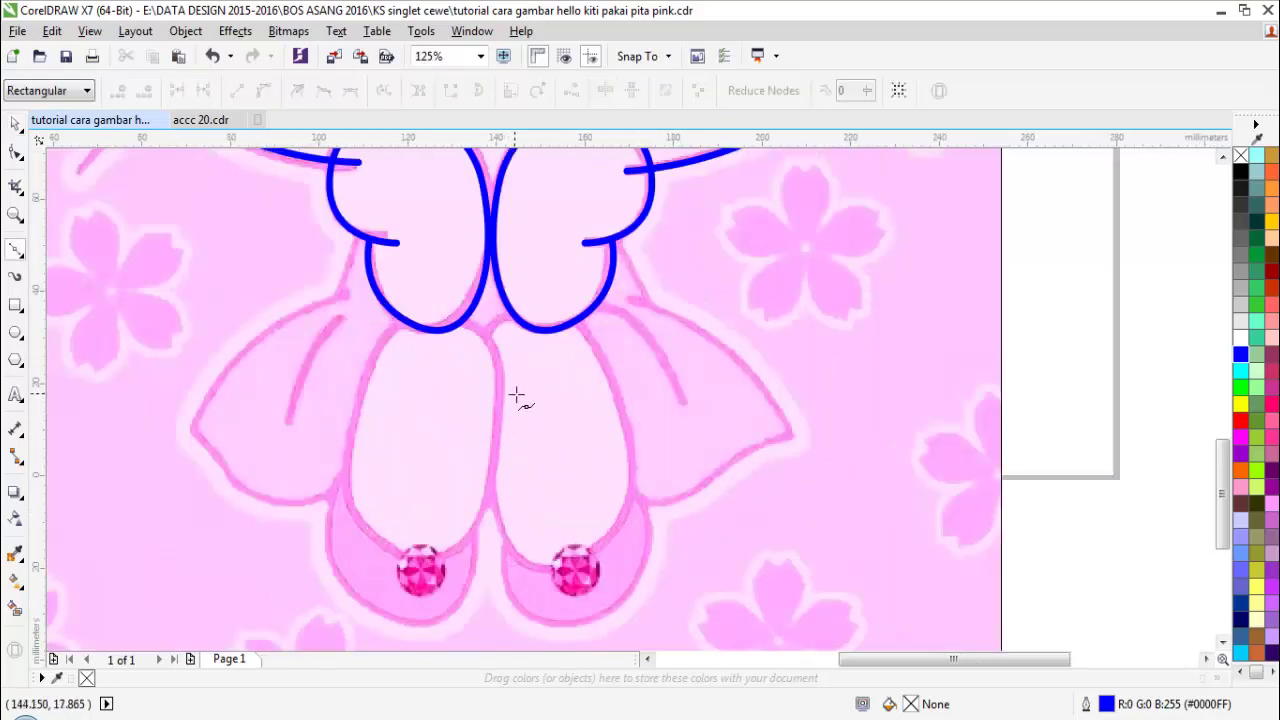
{"action": "left_click", "coordinate": [411, 325]}
{"action": "left_click_drag", "start_coordinate": [363, 376], "coordinate": [345, 428]}
{"action": "scroll", "coordinate": [378, 570], "scroll_direction": "up", "scroll_amount": 1}
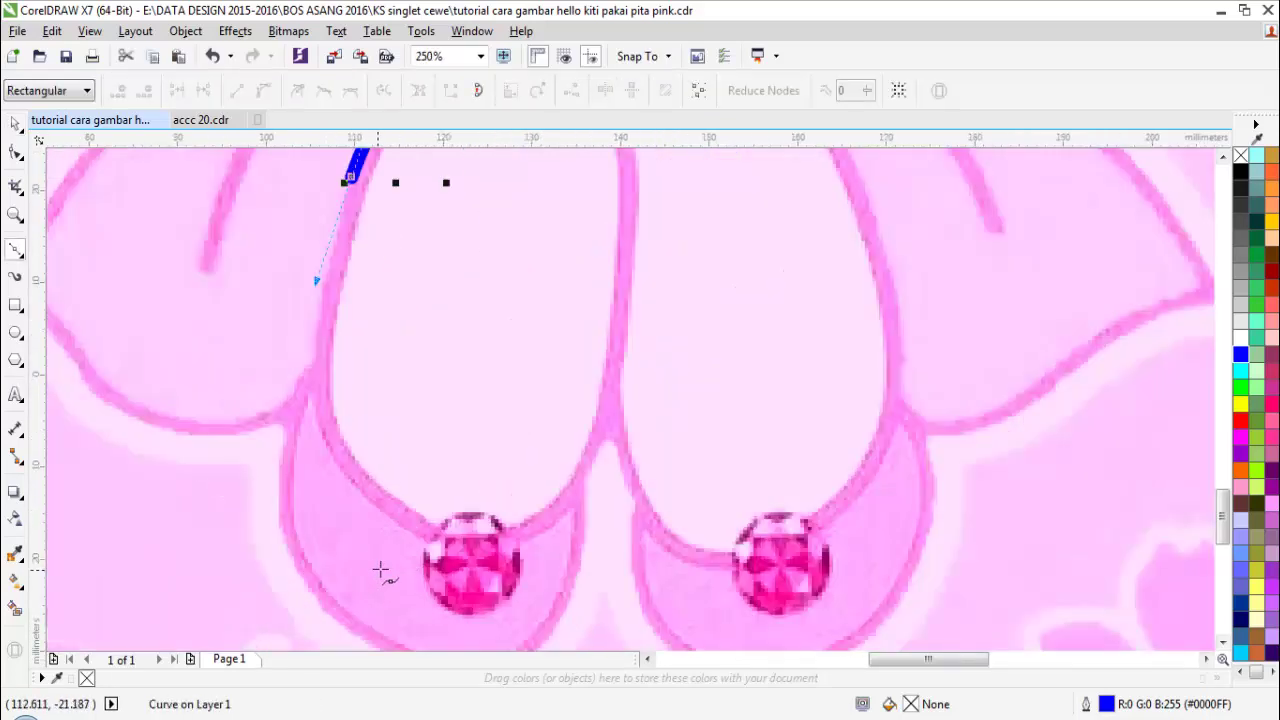
{"action": "left_click_drag", "start_coordinate": [428, 530], "coordinate": [586, 509]}
{"action": "scroll", "coordinate": [595, 420], "scroll_direction": "down", "scroll_amount": 3}
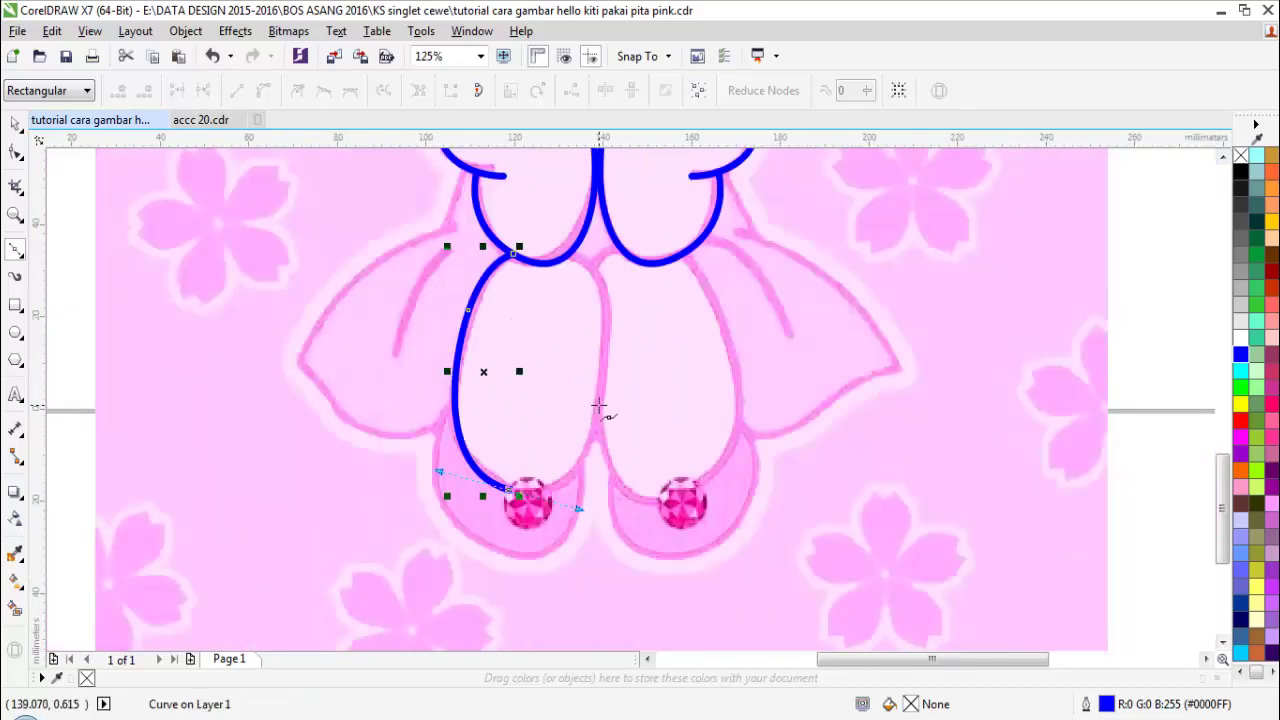
{"action": "left_click_drag", "start_coordinate": [598, 400], "coordinate": [607, 338]}
{"action": "scroll", "coordinate": [603, 281], "scroll_direction": "up", "scroll_amount": 1}
{"action": "left_click_drag", "start_coordinate": [597, 278], "coordinate": [577, 232]}
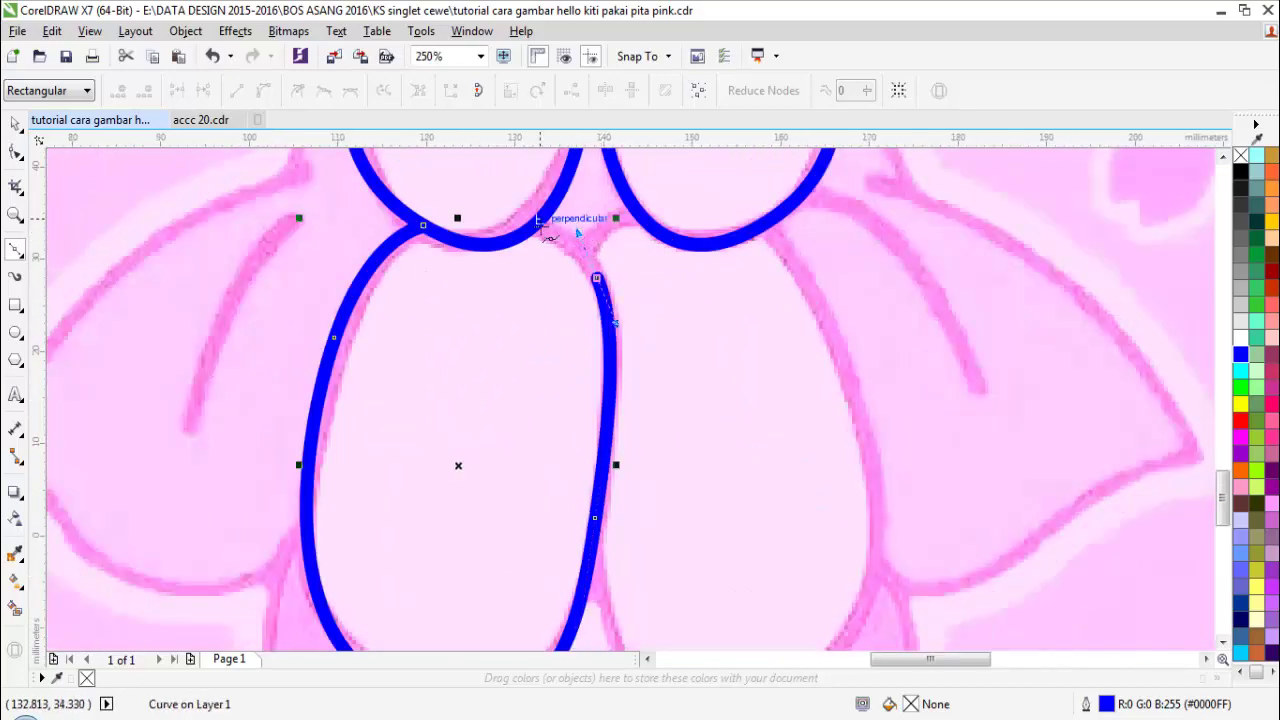
{"action": "left_click", "coordinate": [540, 219]}
{"action": "scroll", "coordinate": [517, 280], "scroll_direction": "down", "scroll_amount": 3}
Step: Trace the right leg from the right hand outline around to the left leg with a Bézier curve about 32 by 54 mm
{"action": "left_click", "coordinate": [640, 251]}
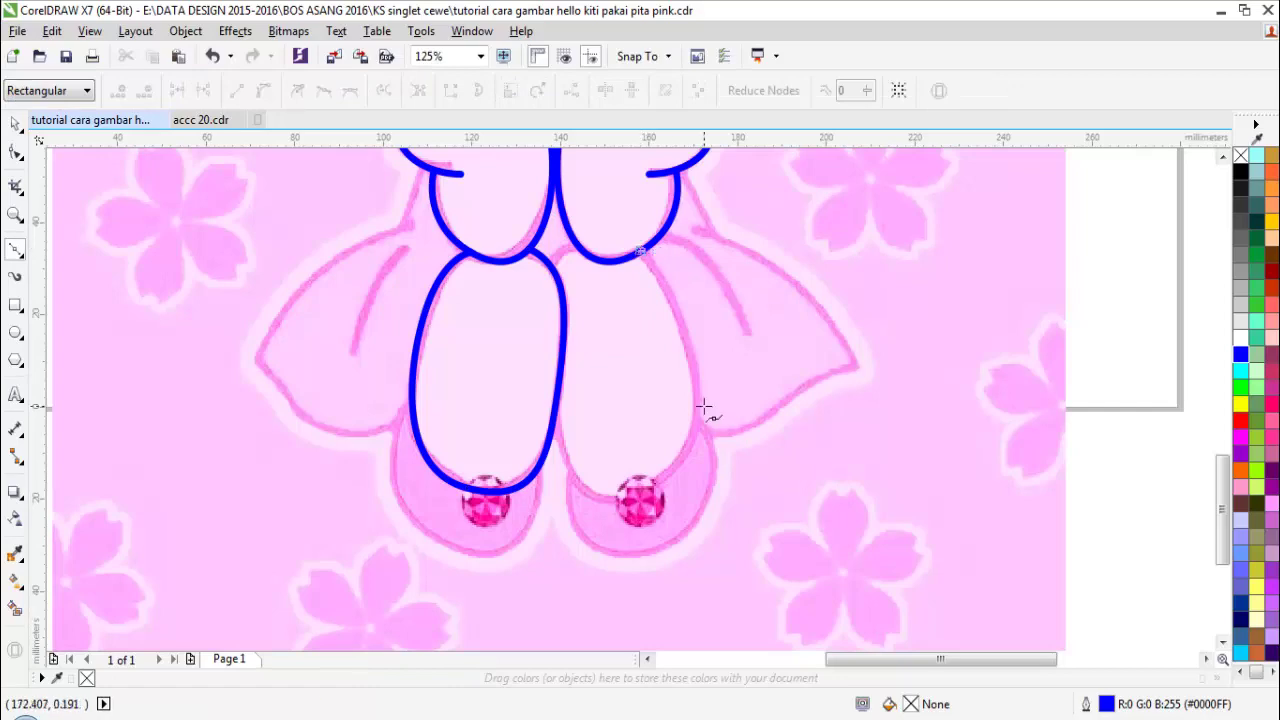
{"action": "left_click_drag", "start_coordinate": [697, 405], "coordinate": [690, 480]}
{"action": "scroll", "coordinate": [616, 498], "scroll_direction": "up", "scroll_amount": 1}
{"action": "left_click_drag", "start_coordinate": [614, 499], "coordinate": [545, 502]}
{"action": "left_click_drag", "start_coordinate": [490, 333], "coordinate": [490, 252]}
{"action": "key", "text": "space"}
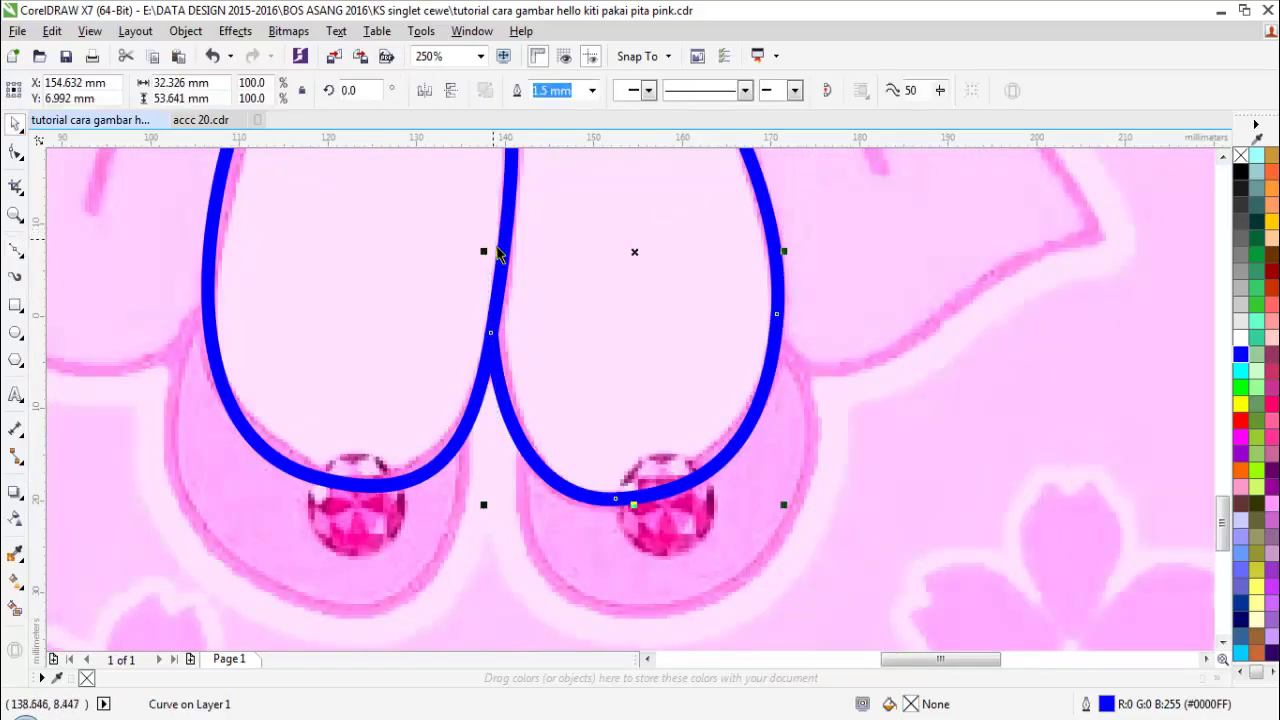
Step: Trace the short top edge of the right leg between the left leg and right hand with a curve about 6 by 5 mm
{"action": "scroll", "coordinate": [492, 250], "scroll_direction": "down", "scroll_amount": 3}
{"action": "left_click", "coordinate": [571, 260]}
{"action": "scroll", "coordinate": [483, 216], "scroll_direction": "up", "scroll_amount": 4}
{"action": "key", "text": "space"}
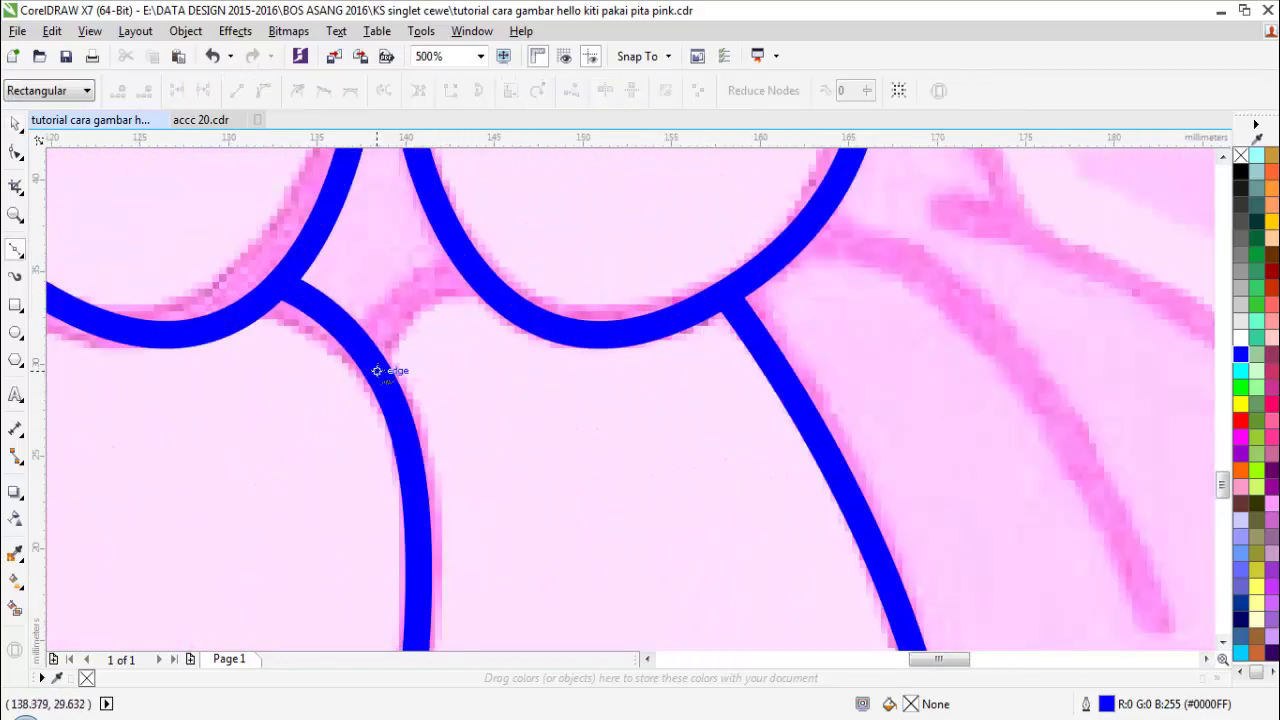
{"action": "left_click_drag", "start_coordinate": [480, 277], "coordinate": [567, 288]}
{"action": "key", "text": "space"}
{"action": "scroll", "coordinate": [531, 303], "scroll_direction": "down", "scroll_amount": 2}
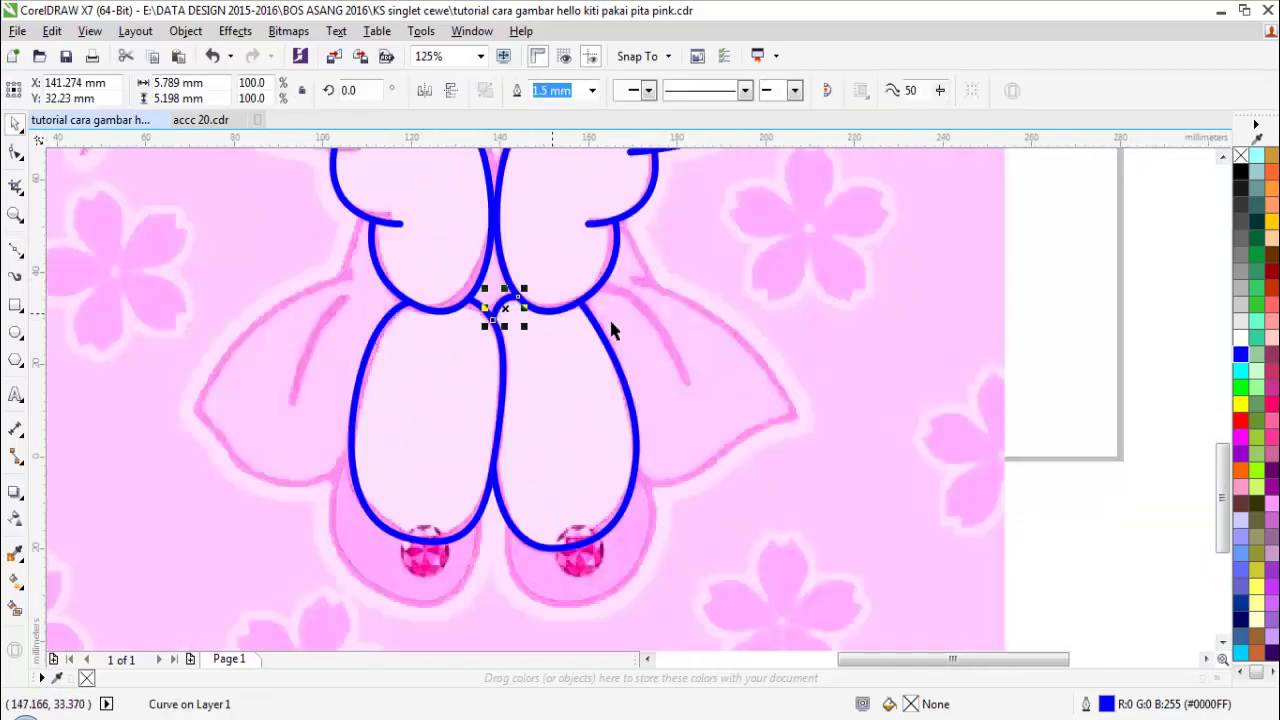
Step: Trace the fold line inside the right side of the skirt with a Bézier curve starting at the right hand
{"action": "left_click", "coordinate": [662, 343]}
{"action": "scroll", "coordinate": [662, 345], "scroll_direction": "up", "scroll_amount": 3}
{"action": "key", "text": "space"}
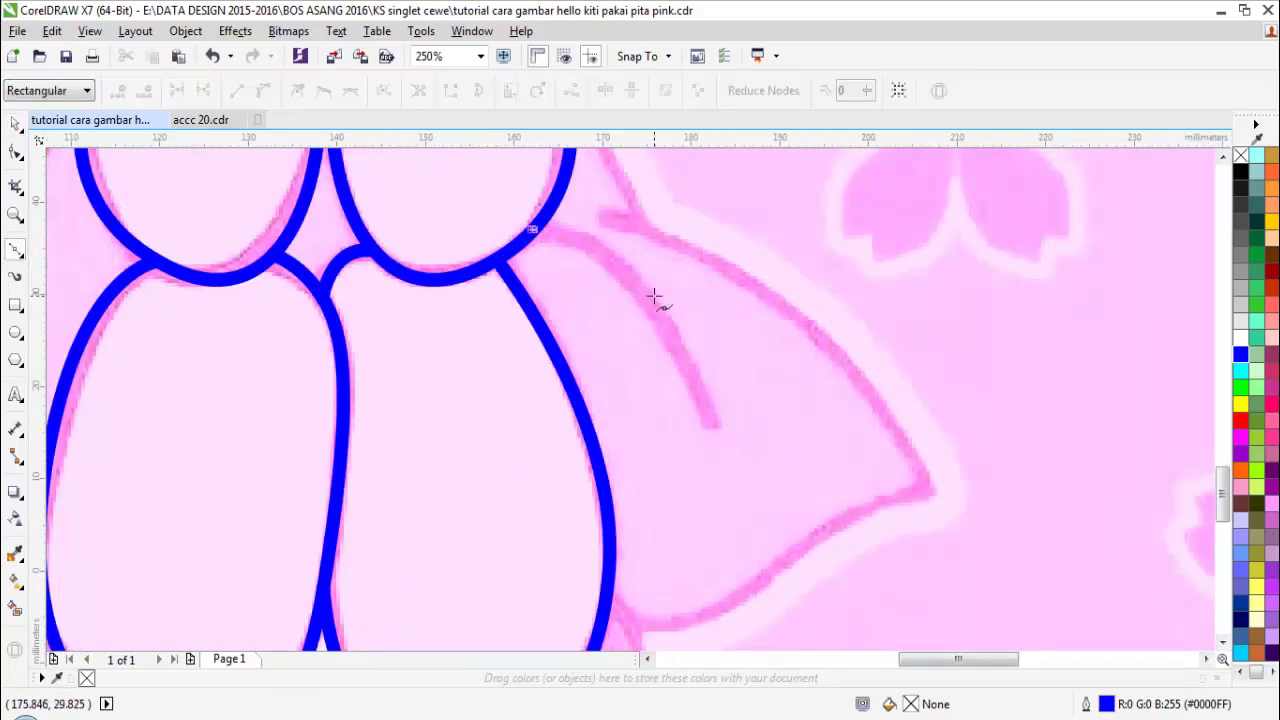
{"action": "left_click_drag", "start_coordinate": [655, 302], "coordinate": [708, 385]}
{"action": "left_click", "coordinate": [715, 427]}
{"action": "key", "text": "space"}
{"action": "left_click", "coordinate": [720, 372]}
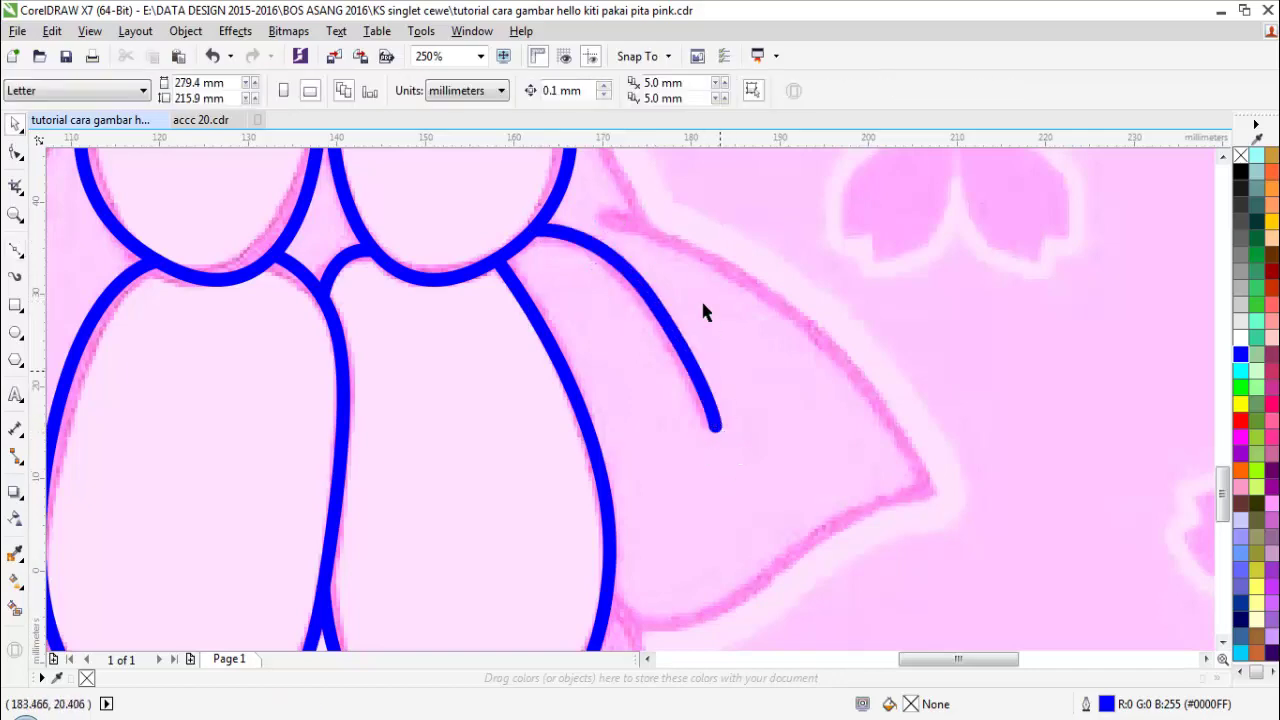
Step: Trace the outer upper edge of the skirt's right side down to its pointed corner with a Bézier curve
{"action": "key", "text": "space"}
{"action": "left_click", "coordinate": [594, 212]}
{"action": "left_click_drag", "start_coordinate": [790, 310], "coordinate": [872, 376]}
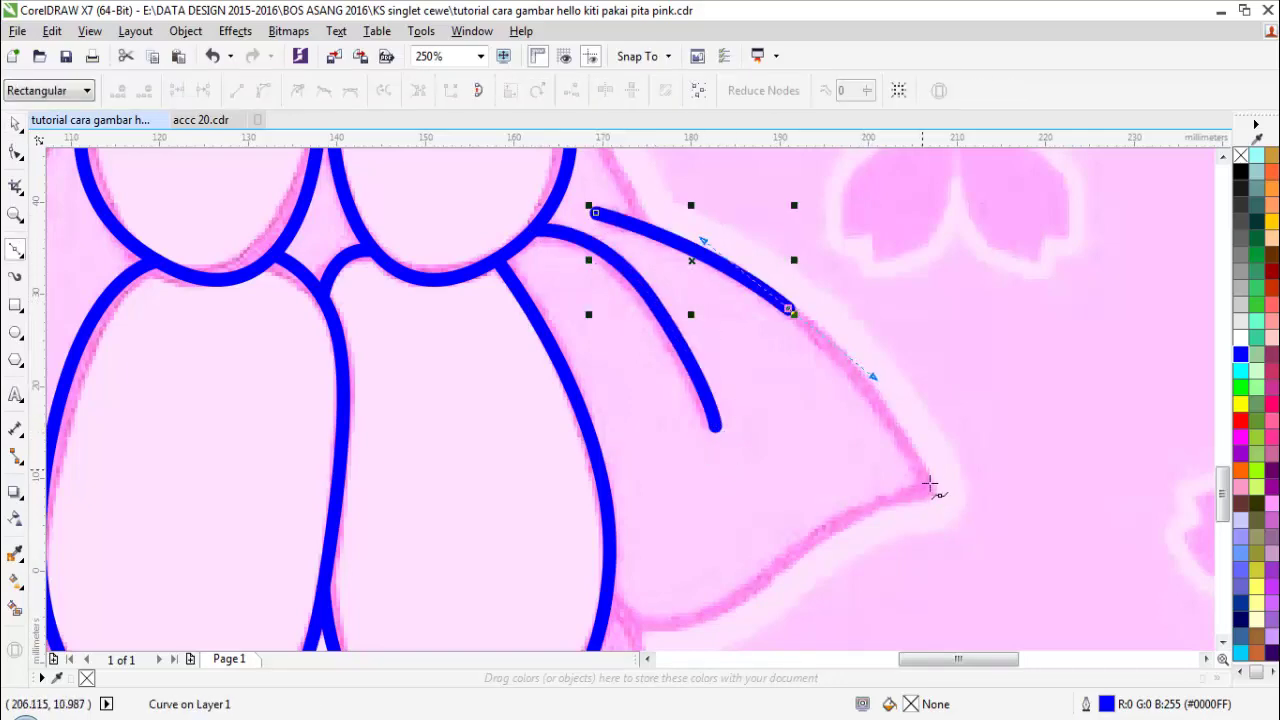
{"action": "left_click", "coordinate": [930, 485]}
{"action": "key", "text": "space"}
{"action": "scroll", "coordinate": [862, 560], "scroll_direction": "down", "scroll_amount": 2}
{"action": "scroll", "coordinate": [686, 583], "scroll_direction": "up", "scroll_amount": 2}
Step: Trace the hem of the skirt's right side up to the pointed corner with a Bézier curve about 32 by 15 mm
{"action": "key", "text": "space"}
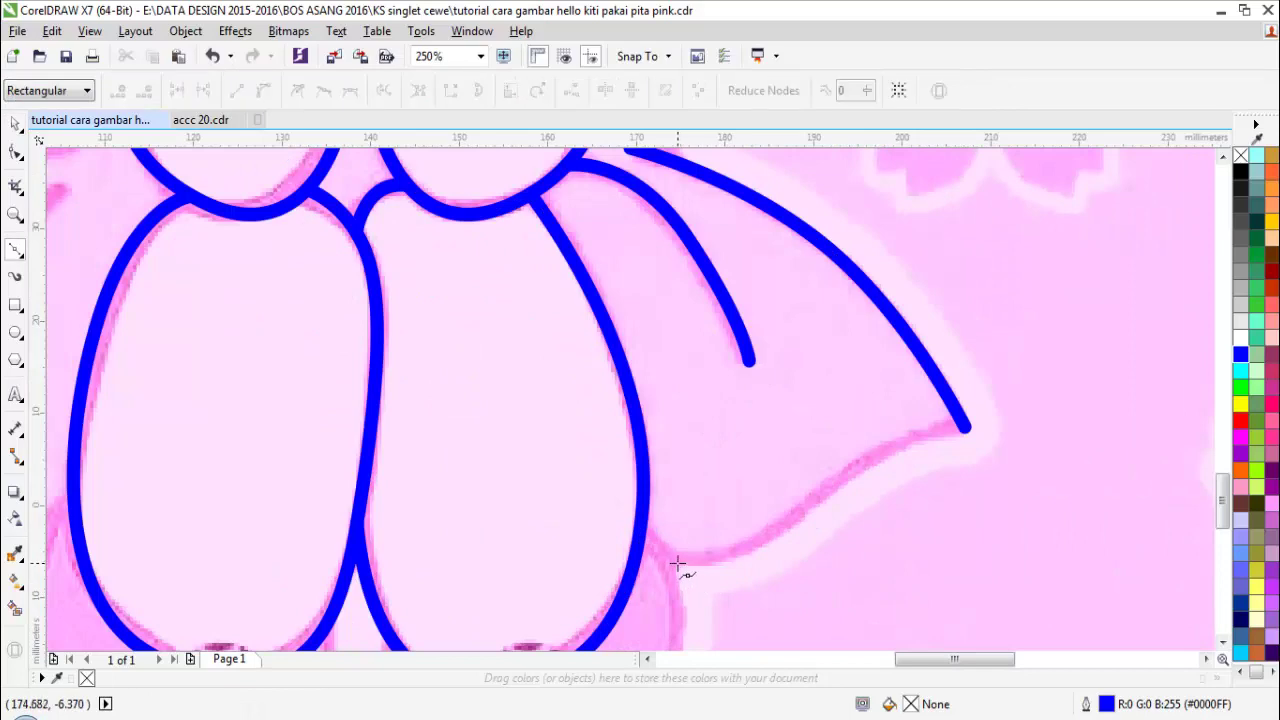
{"action": "left_click_drag", "start_coordinate": [811, 507], "coordinate": [858, 448]}
{"action": "left_click", "coordinate": [966, 428]}
{"action": "key", "text": "space"}
{"action": "scroll", "coordinate": [940, 470], "scroll_direction": "down", "scroll_amount": 2}
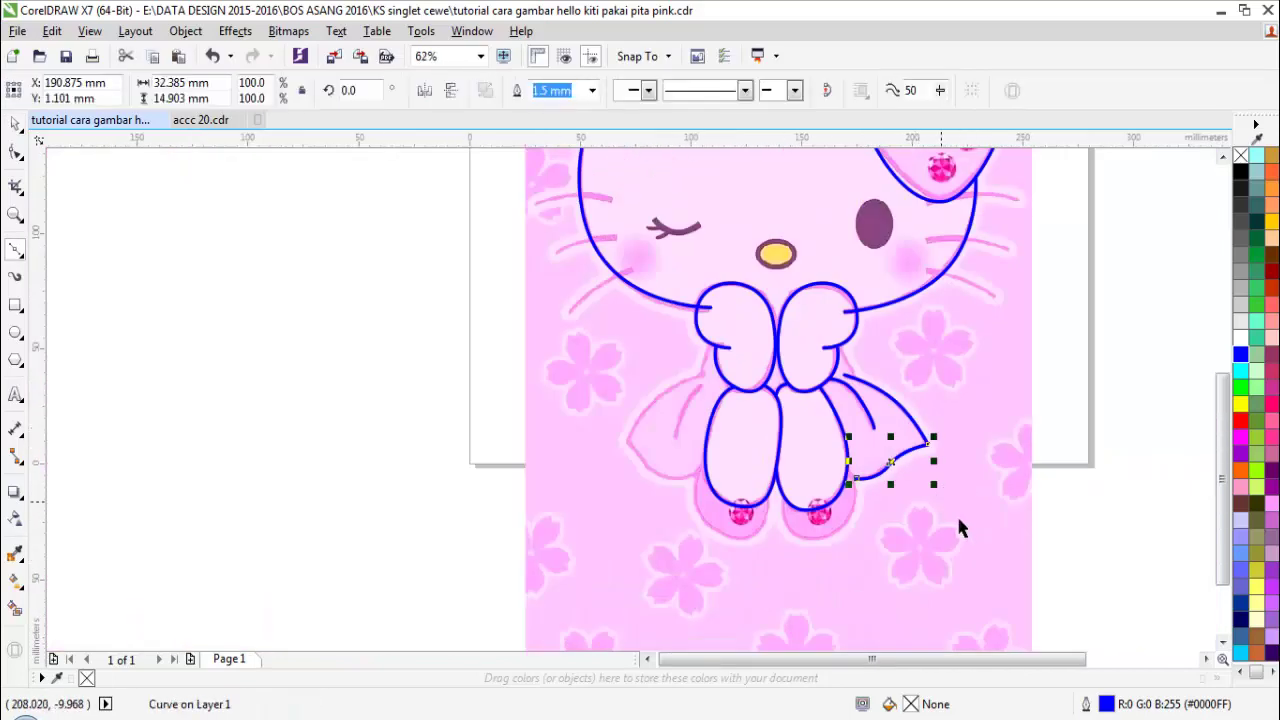
{"action": "left_click", "coordinate": [956, 516]}
Step: Trace the right shoe with a Bézier curve starting and ending on the right leg outline
{"action": "scroll", "coordinate": [805, 535], "scroll_direction": "up", "scroll_amount": 1}
{"action": "scroll", "coordinate": [806, 540], "scroll_direction": "up", "scroll_amount": 2}
{"action": "key", "text": "space"}
{"action": "left_click", "coordinate": [710, 375]}
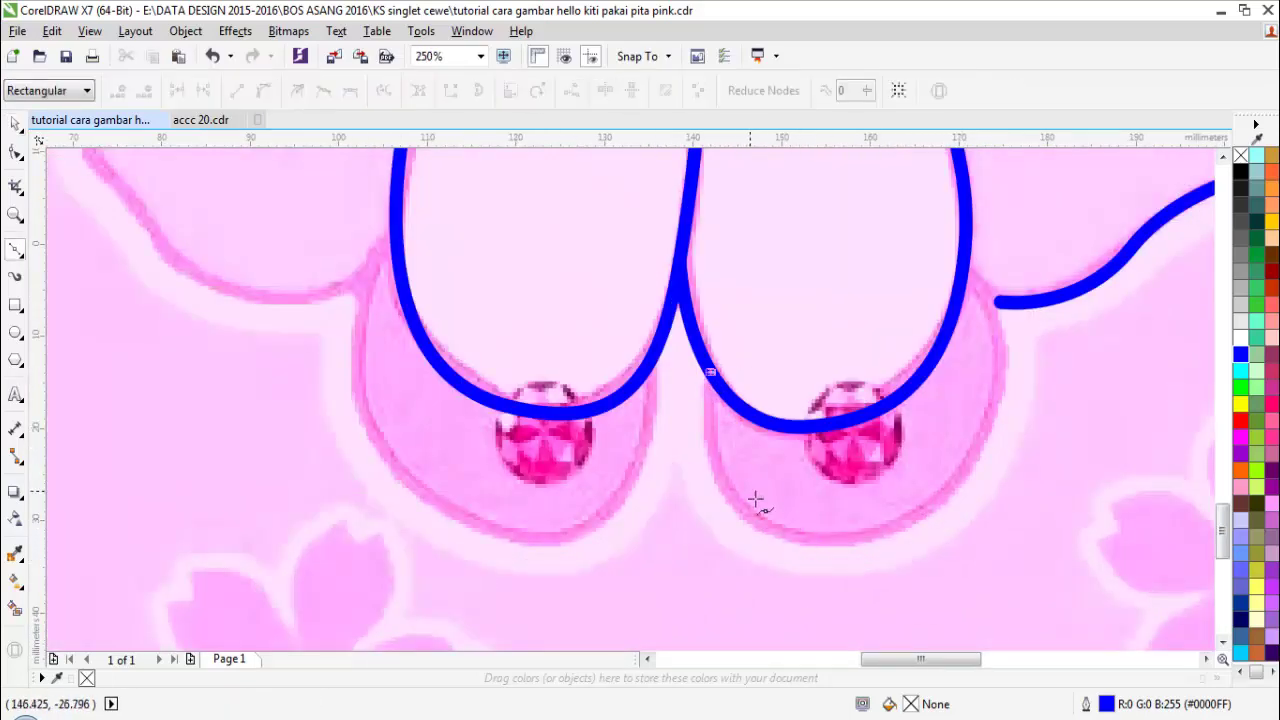
{"action": "left_click_drag", "start_coordinate": [805, 547], "coordinate": [930, 550]}
{"action": "left_click_drag", "start_coordinate": [997, 387], "coordinate": [1012, 313]}
{"action": "left_click", "coordinate": [964, 266]}
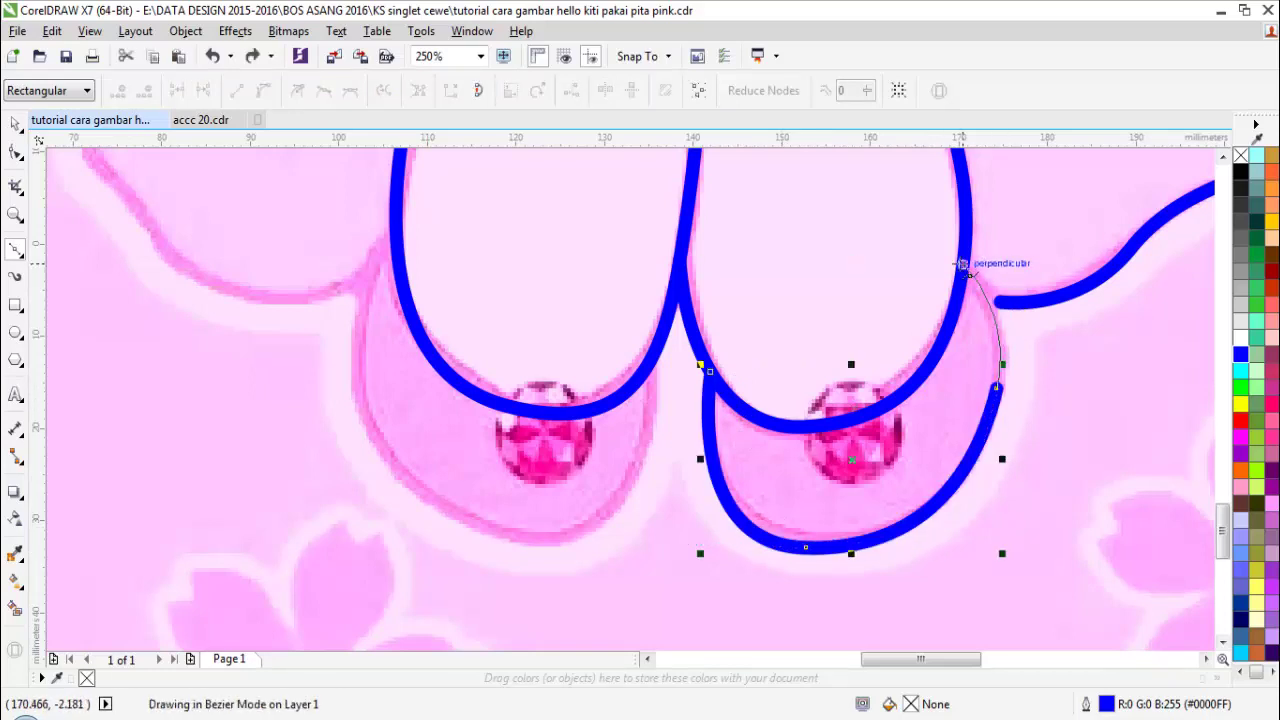
Step: Move the inner end node of the right skirt hem onto the right shoe outline with the Shape tool
{"action": "scroll", "coordinate": [988, 318], "scroll_direction": "up", "scroll_amount": 4}
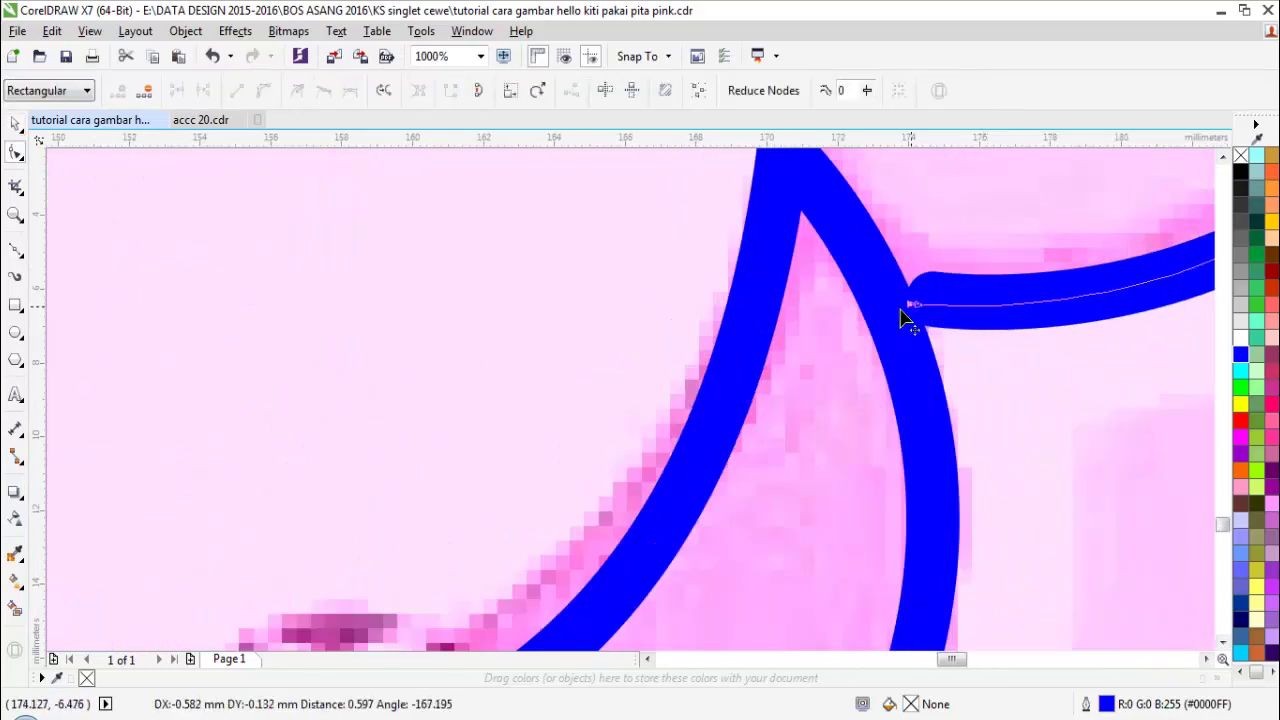
{"action": "scroll", "coordinate": [906, 314], "scroll_direction": "down", "scroll_amount": 4}
{"action": "key", "text": "space"}
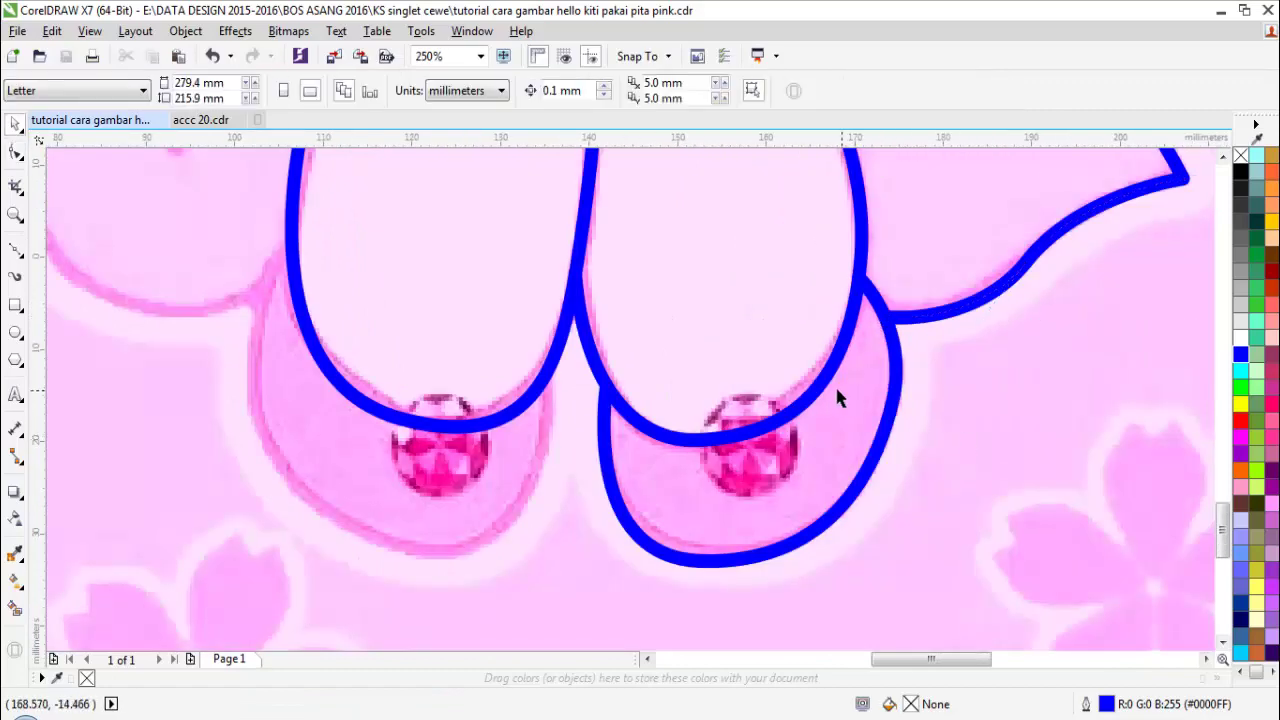
Step: Trace the left shoe with a Bézier curve starting and ending on the left leg outline
{"action": "scroll", "coordinate": [742, 397], "scroll_direction": "down", "scroll_amount": 2}
{"action": "key", "text": "z"}
{"action": "left_click_drag", "start_coordinate": [486, 326], "coordinate": [767, 458]}
{"action": "key", "text": "F5"}
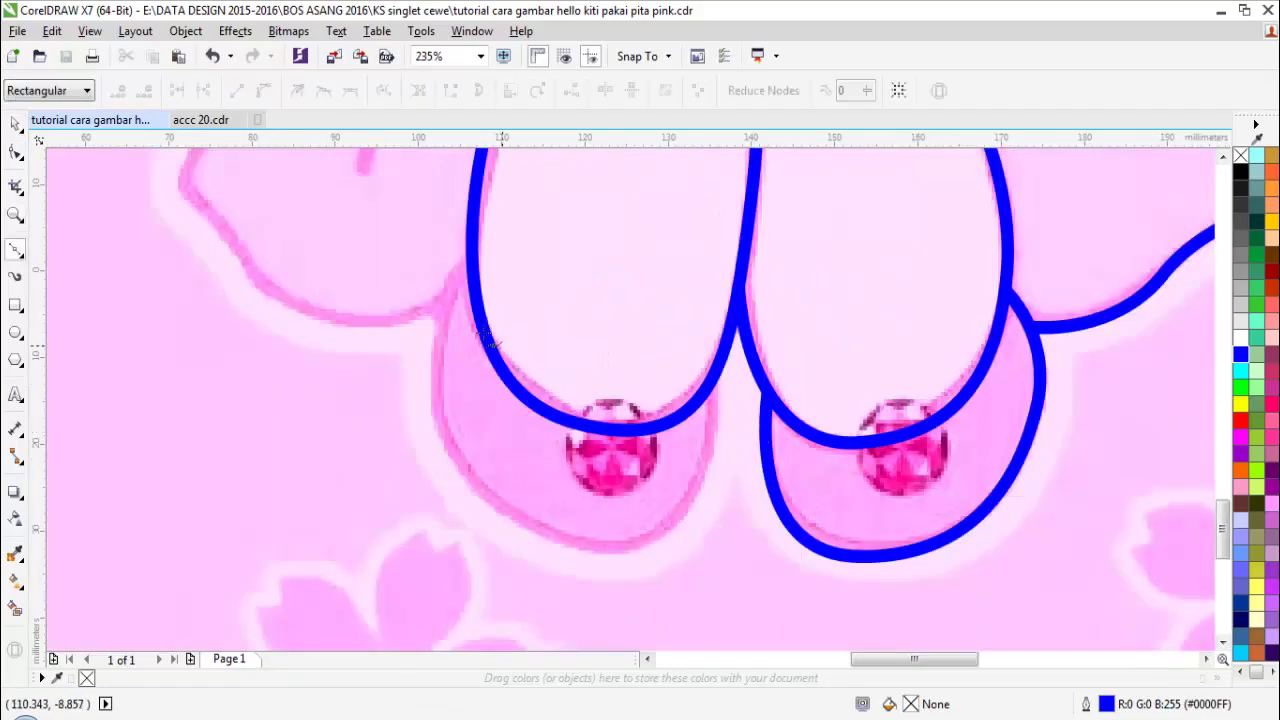
{"action": "left_click_drag", "start_coordinate": [440, 443], "coordinate": [478, 526]}
{"action": "left_click_drag", "start_coordinate": [670, 535], "coordinate": [728, 484]}
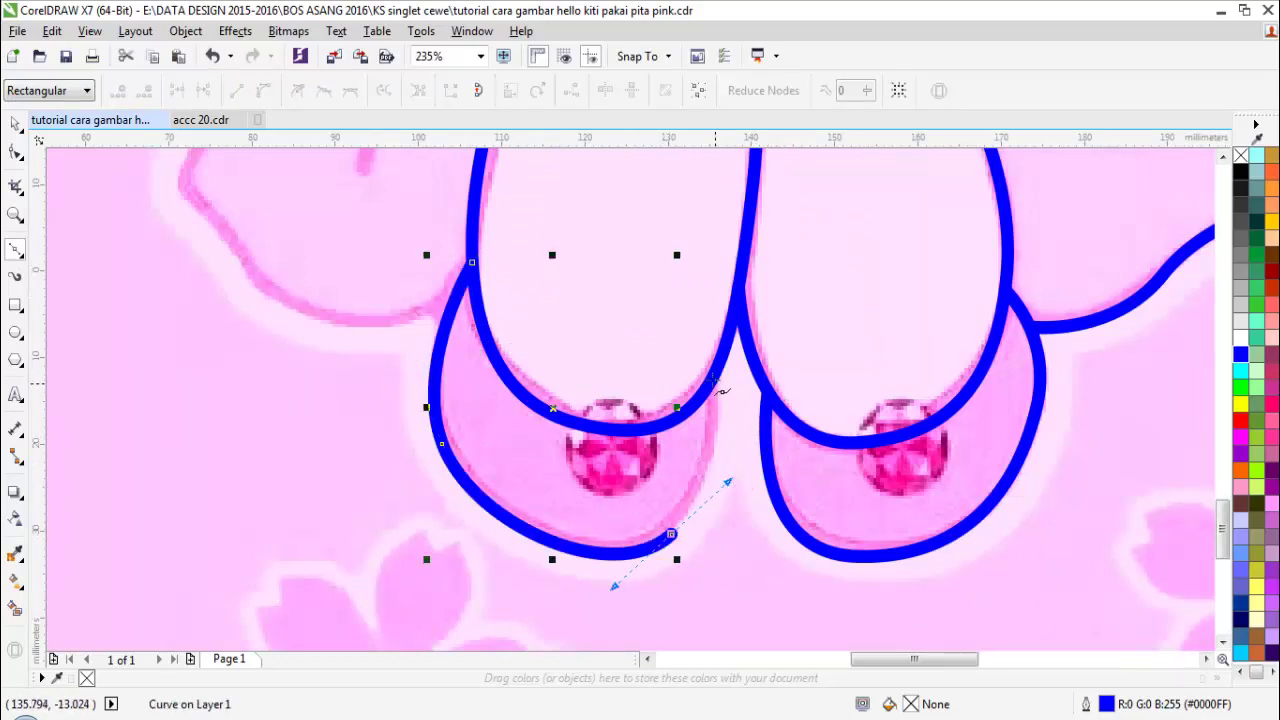
{"action": "left_click", "coordinate": [714, 388]}
{"action": "scroll", "coordinate": [698, 410], "scroll_direction": "down", "scroll_amount": 1}
{"action": "key", "text": "space"}
{"action": "key", "text": "Escape"}
Step: Trace the fold line inside the left side of the skirt with a Bézier curve
{"action": "scroll", "coordinate": [634, 378], "scroll_direction": "down", "scroll_amount": 1}
{"action": "scroll", "coordinate": [607, 275], "scroll_direction": "up", "scroll_amount": 1}
{"action": "key", "text": "F5"}
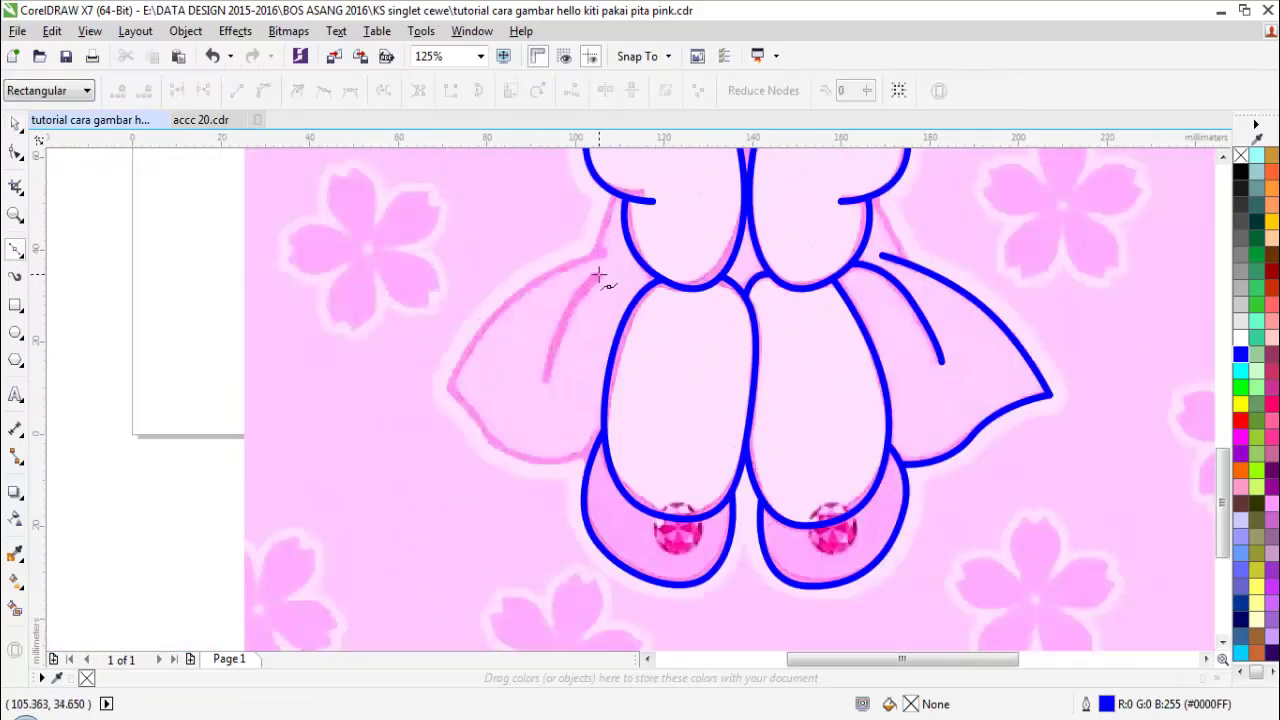
{"action": "left_click_drag", "start_coordinate": [555, 382], "coordinate": [543, 451]}
{"action": "key", "text": "space"}
Step: Trace the outer upper edge of the skirt's left side down to its pointed corner with a Bézier curve
{"action": "key", "text": "space"}
{"action": "left_click", "coordinate": [608, 252]}
{"action": "left_click_drag", "start_coordinate": [494, 319], "coordinate": [455, 375]}
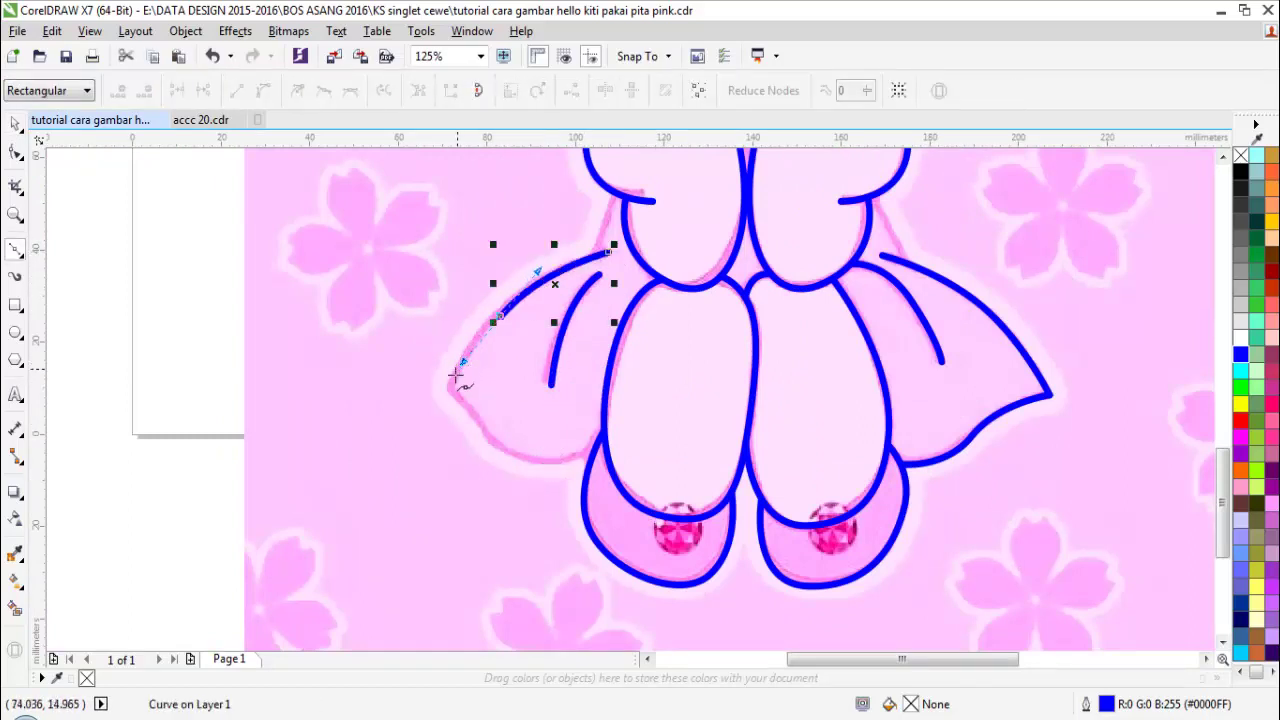
{"action": "left_click", "coordinate": [450, 390]}
{"action": "key", "text": "space"}
{"action": "key", "text": "Escape"}
Step: Trace the hem of the skirt's left side from the pointed corner to the left shoe with a Bézier curve
{"action": "scroll", "coordinate": [510, 440], "scroll_direction": "up", "scroll_amount": 1}
{"action": "key", "text": "space"}
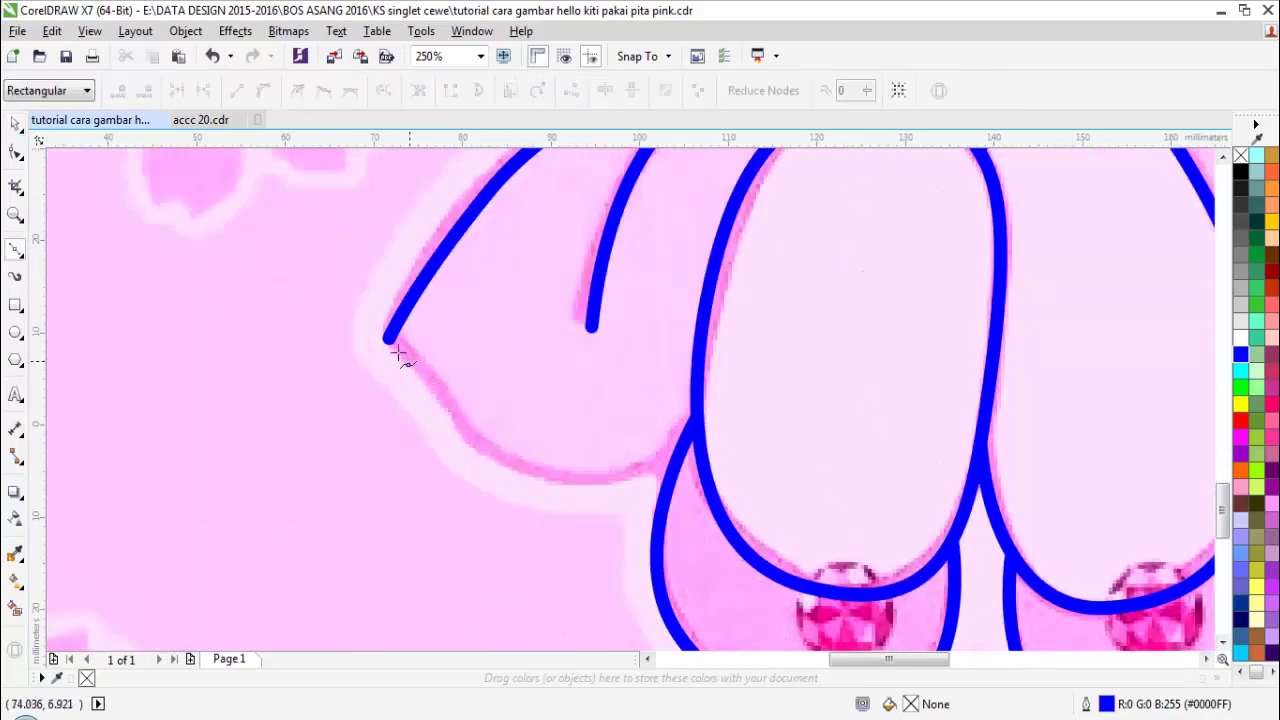
{"action": "left_click_drag", "start_coordinate": [446, 405], "coordinate": [451, 437]}
{"action": "left_click_drag", "start_coordinate": [556, 476], "coordinate": [621, 480]}
{"action": "left_click", "coordinate": [676, 464]}
{"action": "key", "text": "space"}
{"action": "scroll", "coordinate": [409, 493], "scroll_direction": "down", "scroll_amount": 2}
{"action": "key", "text": "Escape"}
{"action": "scroll", "coordinate": [457, 384], "scroll_direction": "up", "scroll_amount": 1}
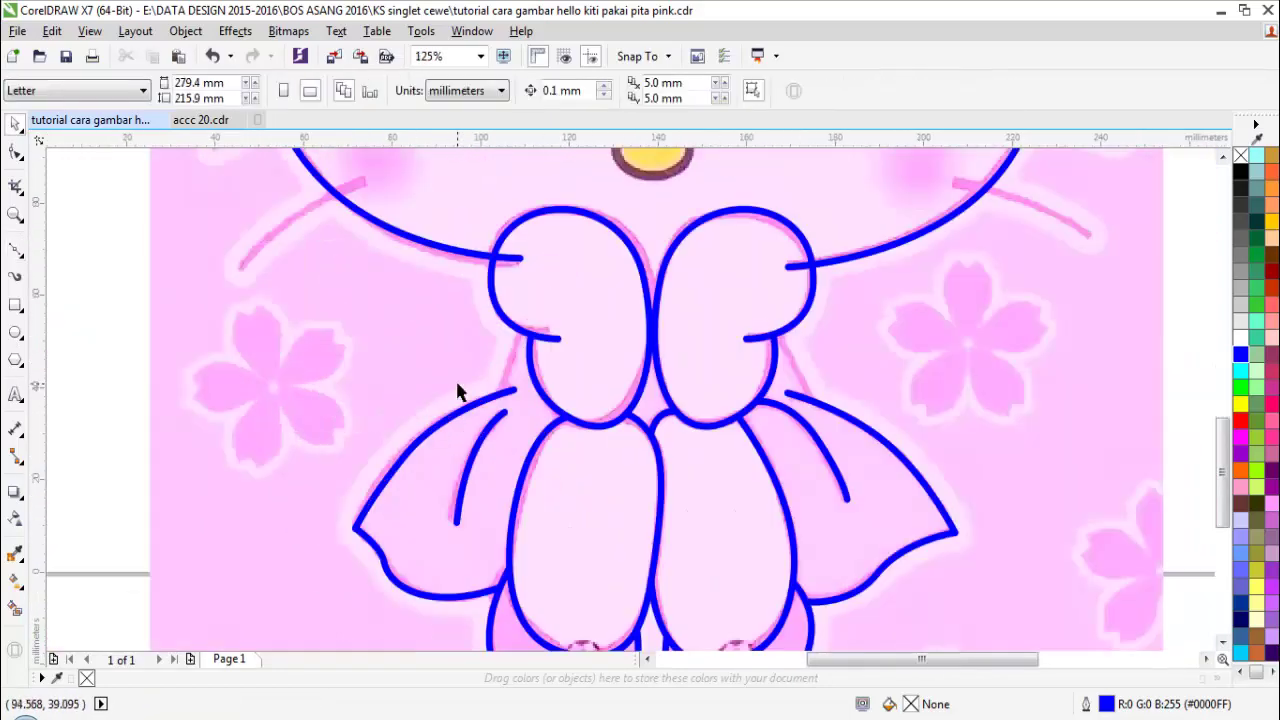
{"action": "double_click", "coordinate": [405, 454]}
{"action": "key", "text": "Escape"}
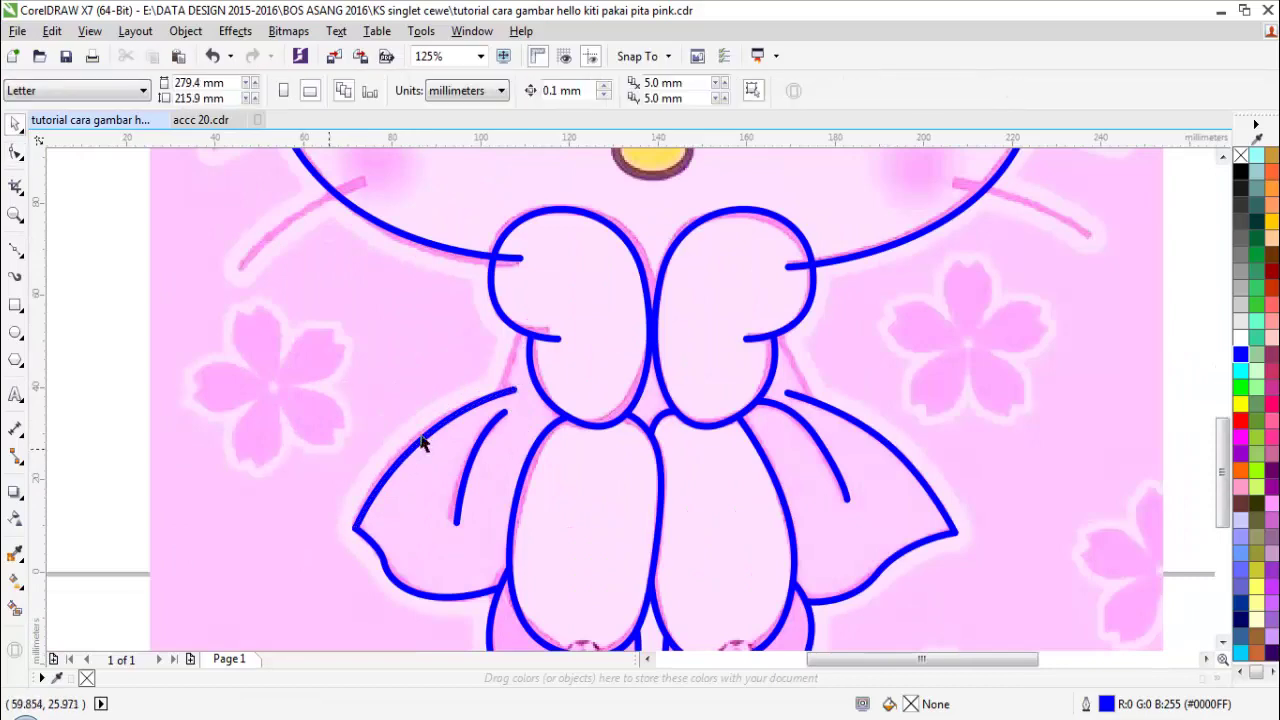
Step: Trace the left waist line from the left hand down to the skirt's upper edge with a Bézier curve
{"action": "scroll", "coordinate": [547, 366], "scroll_direction": "up", "scroll_amount": 1}
{"action": "key", "text": "F10"}
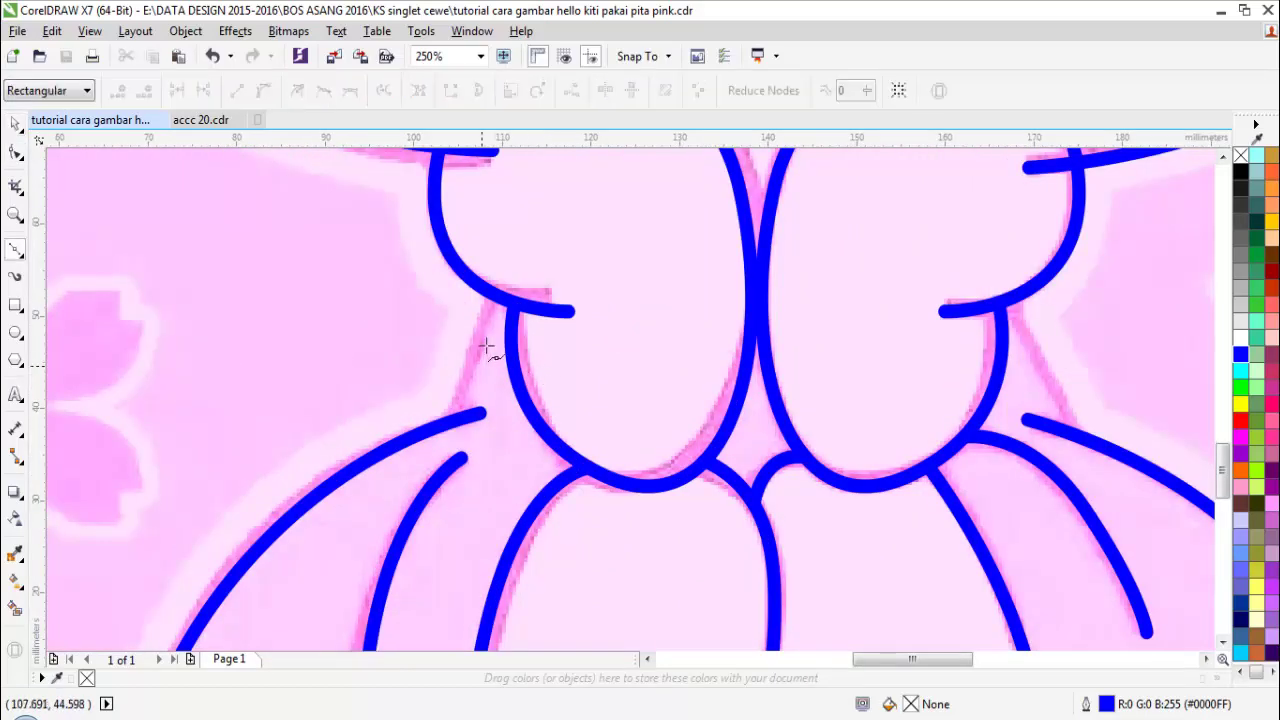
{"action": "left_click_drag", "start_coordinate": [449, 418], "coordinate": [414, 449]}
{"action": "key", "text": "space"}
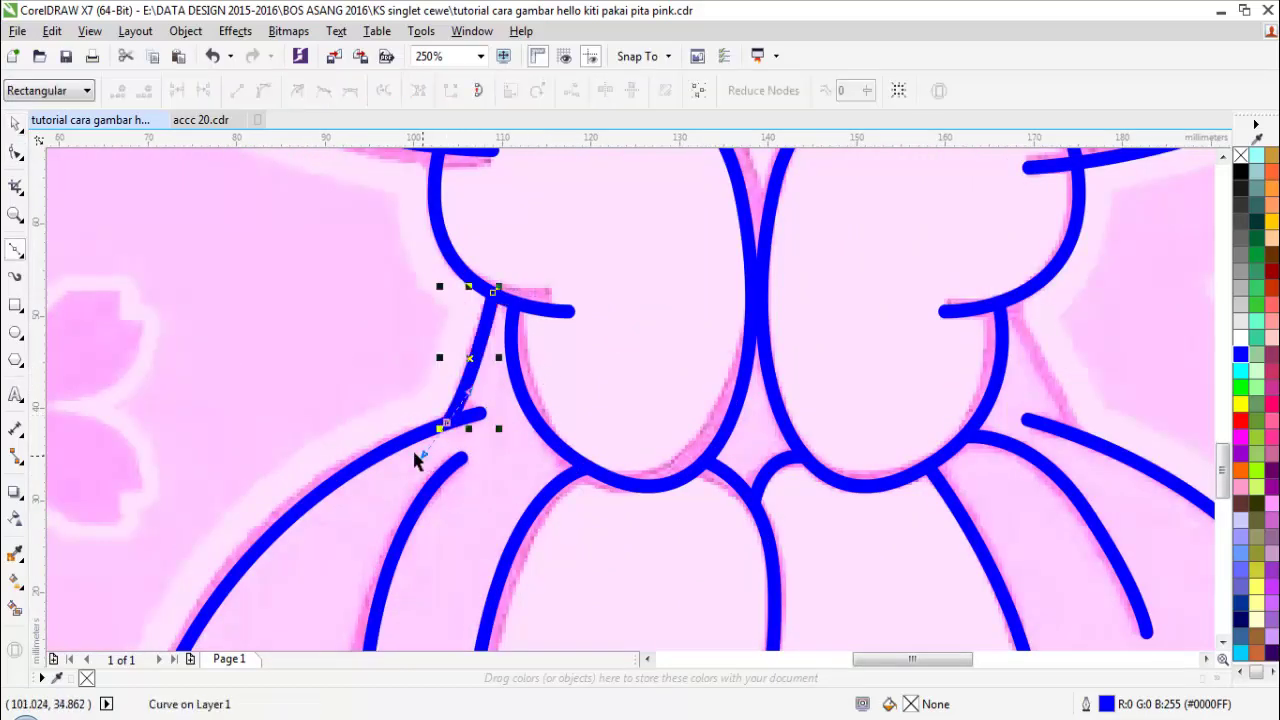
{"action": "key", "text": "Escape"}
Step: Trace the right waist line from the right hand to the skirt's upper edge with a line about 8 by 15 mm
{"action": "scroll", "coordinate": [566, 398], "scroll_direction": "down", "scroll_amount": 1}
{"action": "scroll", "coordinate": [820, 408], "scroll_direction": "up", "scroll_amount": 1}
{"action": "scroll", "coordinate": [758, 412], "scroll_direction": "up", "scroll_amount": 2}
{"action": "key", "text": "space"}
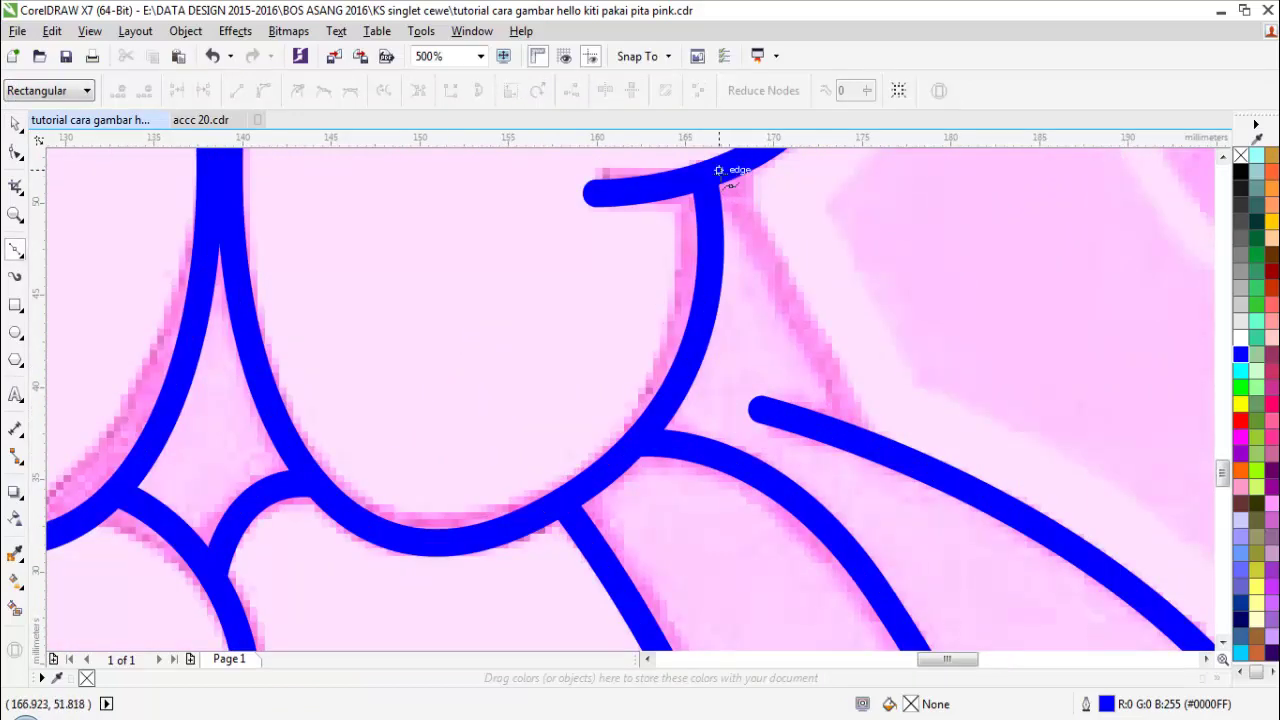
{"action": "left_click", "coordinate": [718, 170]}
{"action": "left_click", "coordinate": [849, 436]}
{"action": "key", "text": "space"}
{"action": "scroll", "coordinate": [894, 491], "scroll_direction": "down", "scroll_amount": 4}
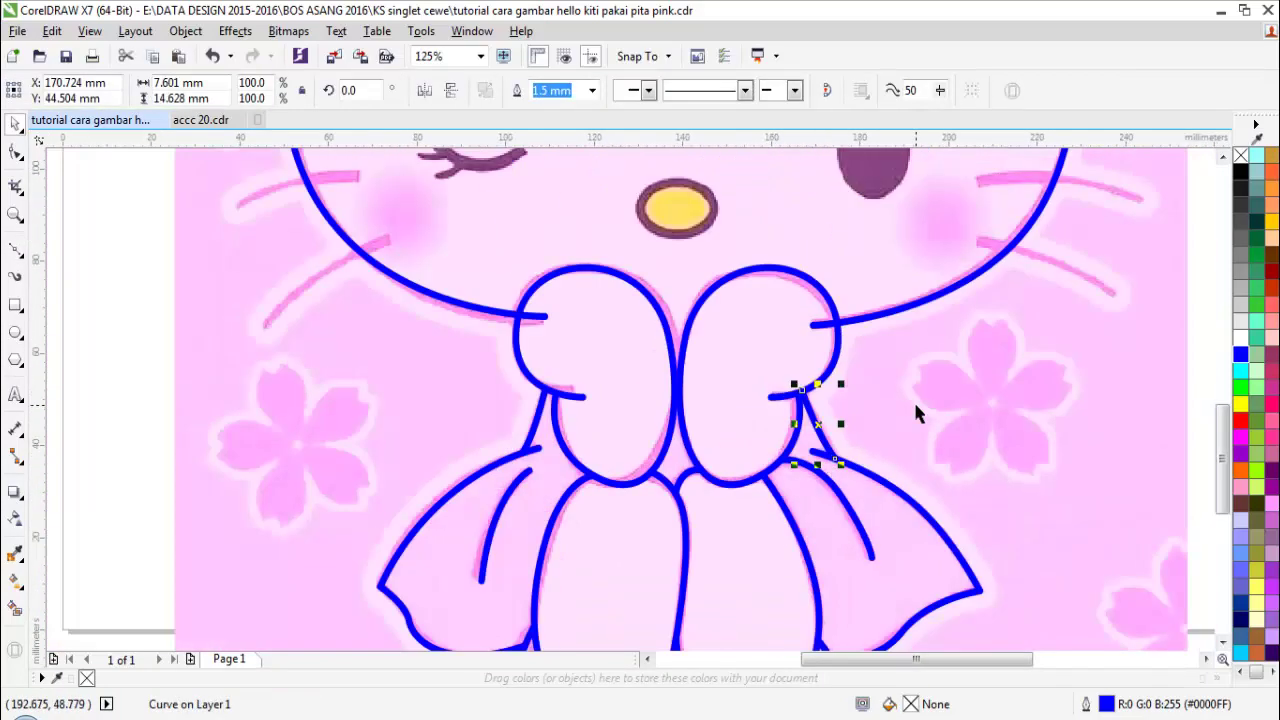
{"action": "key", "text": "Escape"}
Step: Examine the whole traced figure against the picture, including the face area
{"action": "scroll", "coordinate": [810, 400], "scroll_direction": "down", "scroll_amount": 2}
{"action": "scroll", "coordinate": [761, 351], "scroll_direction": "down", "scroll_amount": 1}
{"action": "key", "text": "z"}
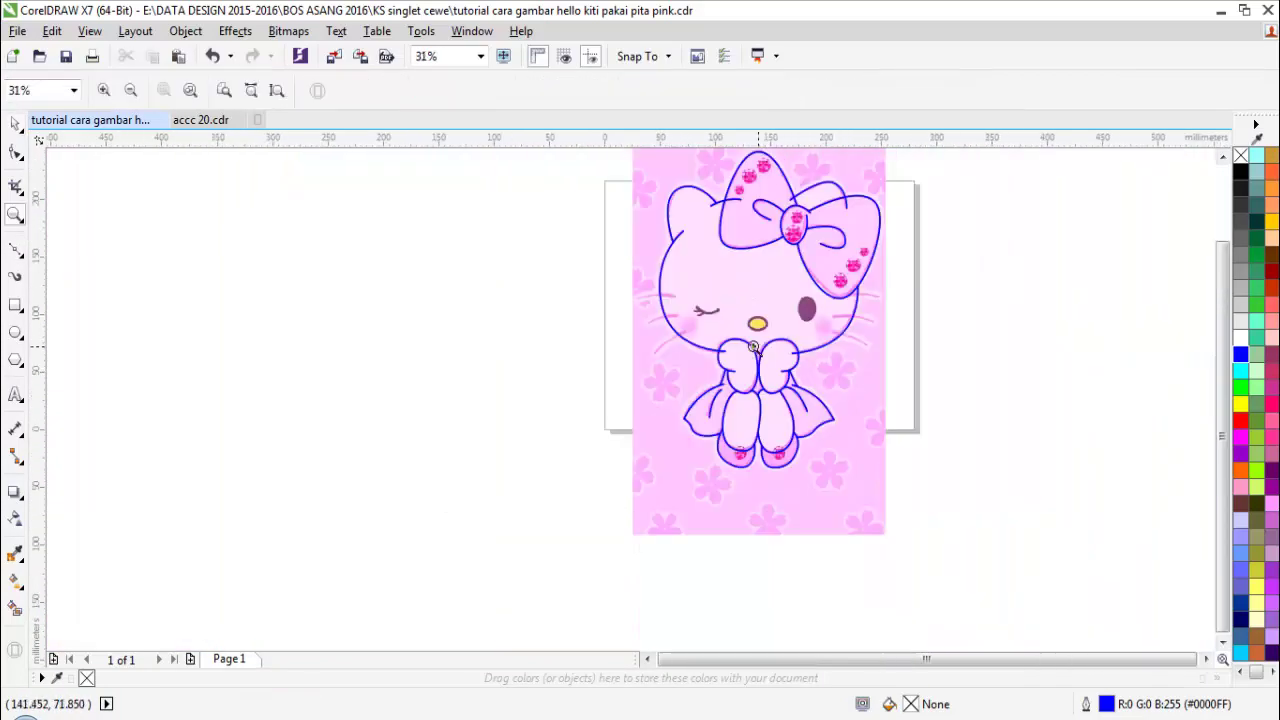
{"action": "left_click_drag", "start_coordinate": [543, 214], "coordinate": [1064, 352]}
{"action": "scroll", "coordinate": [750, 360], "scroll_direction": "down", "scroll_amount": 1}
{"action": "scroll", "coordinate": [740, 370], "scroll_direction": "up", "scroll_amount": 1}
{"action": "key", "text": "space"}
{"action": "key", "text": "space"}
{"action": "scroll", "coordinate": [624, 414], "scroll_direction": "down", "scroll_amount": 2}
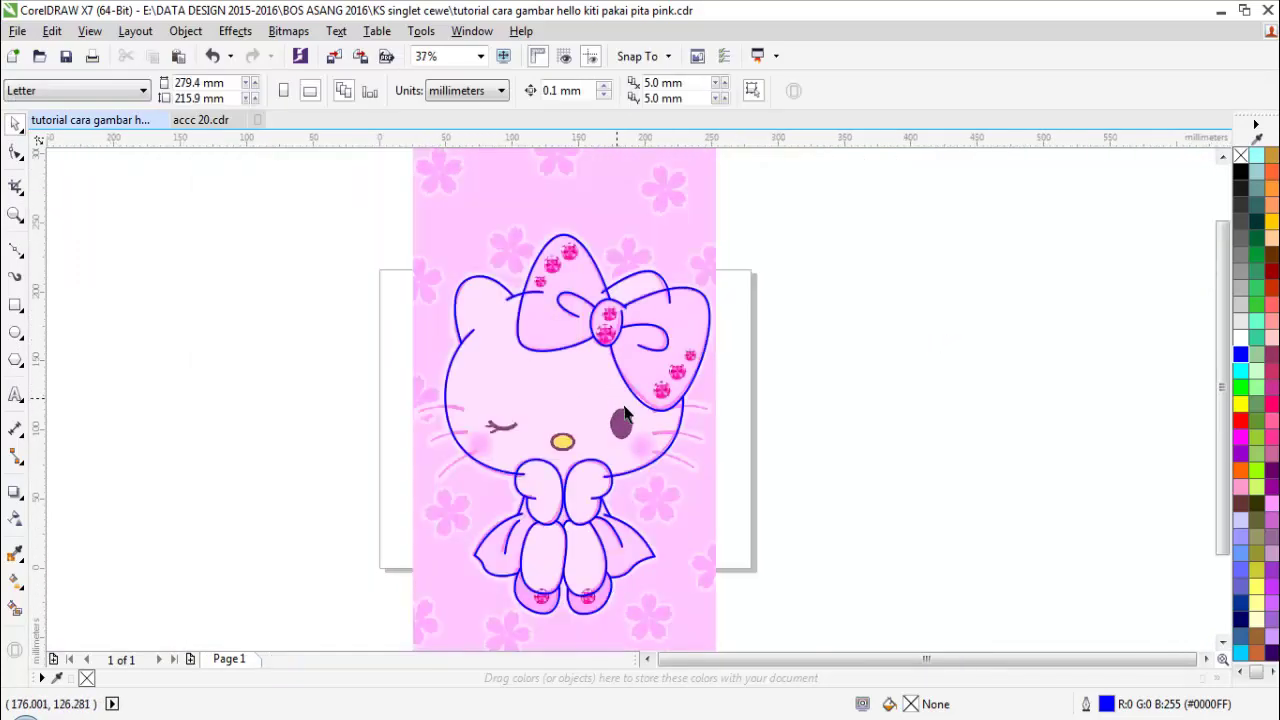
Step: Convert the outlines of all traced curves to objects and merge them into a single curve
{"action": "left_click", "coordinate": [686, 458]}
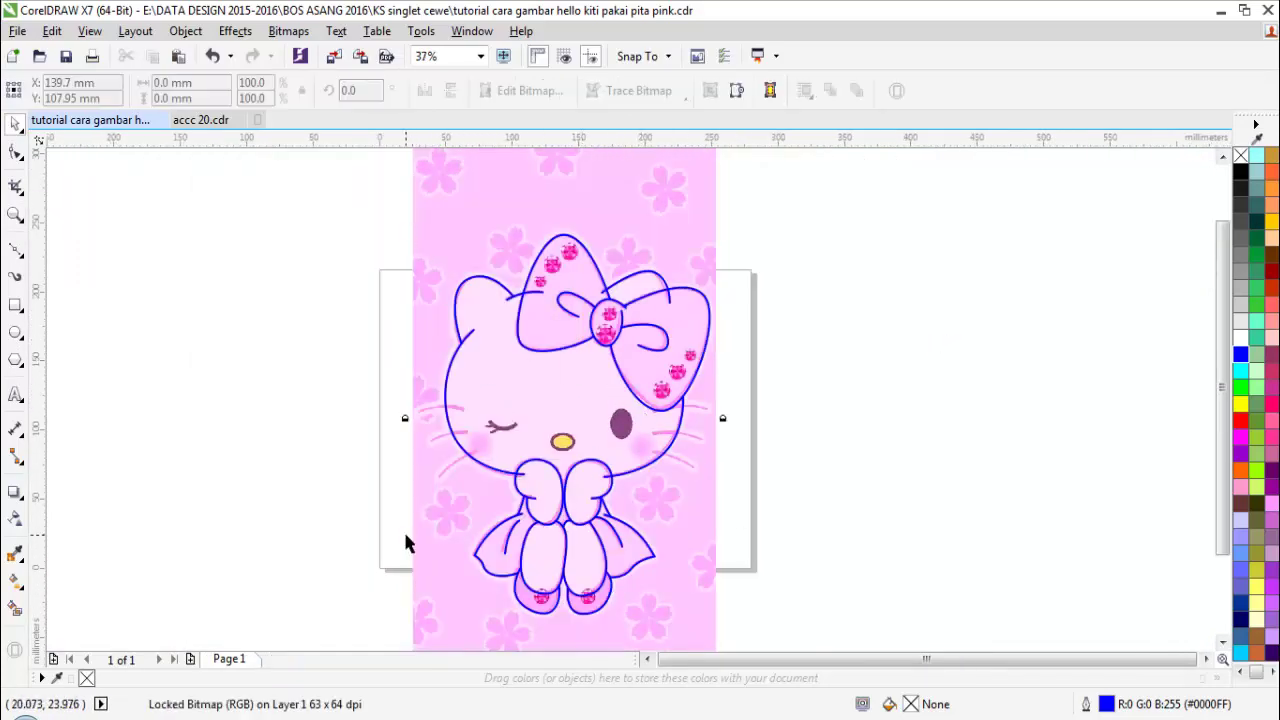
{"action": "mouse_move", "coordinate": [395, 606]}
{"action": "left_mouse_down"}
{"action": "mouse_move", "coordinate": [673, 590]}
{"action": "mouse_move", "coordinate": [738, 408]}
{"action": "left_mouse_up"}
{"action": "mouse_move", "coordinate": [403, 224]}
{"action": "left_mouse_down"}
{"action": "mouse_move", "coordinate": [726, 595]}
{"action": "mouse_move", "coordinate": [778, 614]}
{"action": "left_mouse_up"}
{"action": "left_click", "coordinate": [186, 31]}
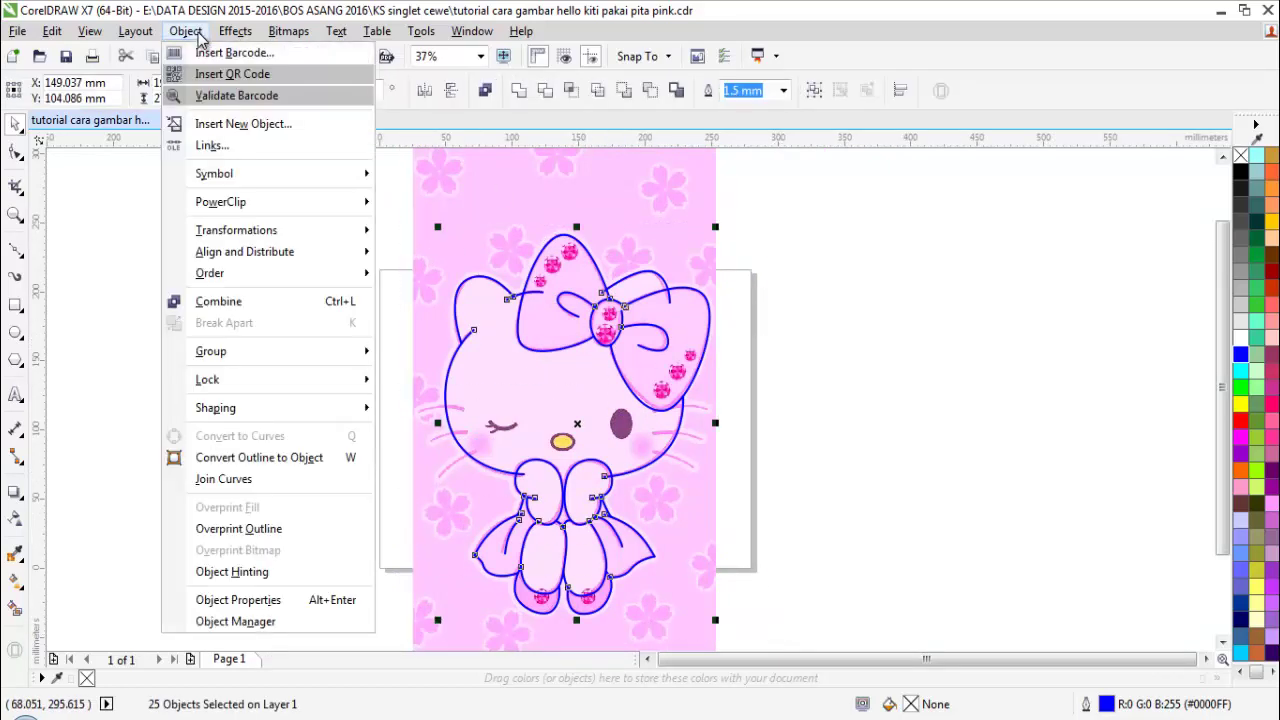
{"action": "left_click", "coordinate": [306, 459]}
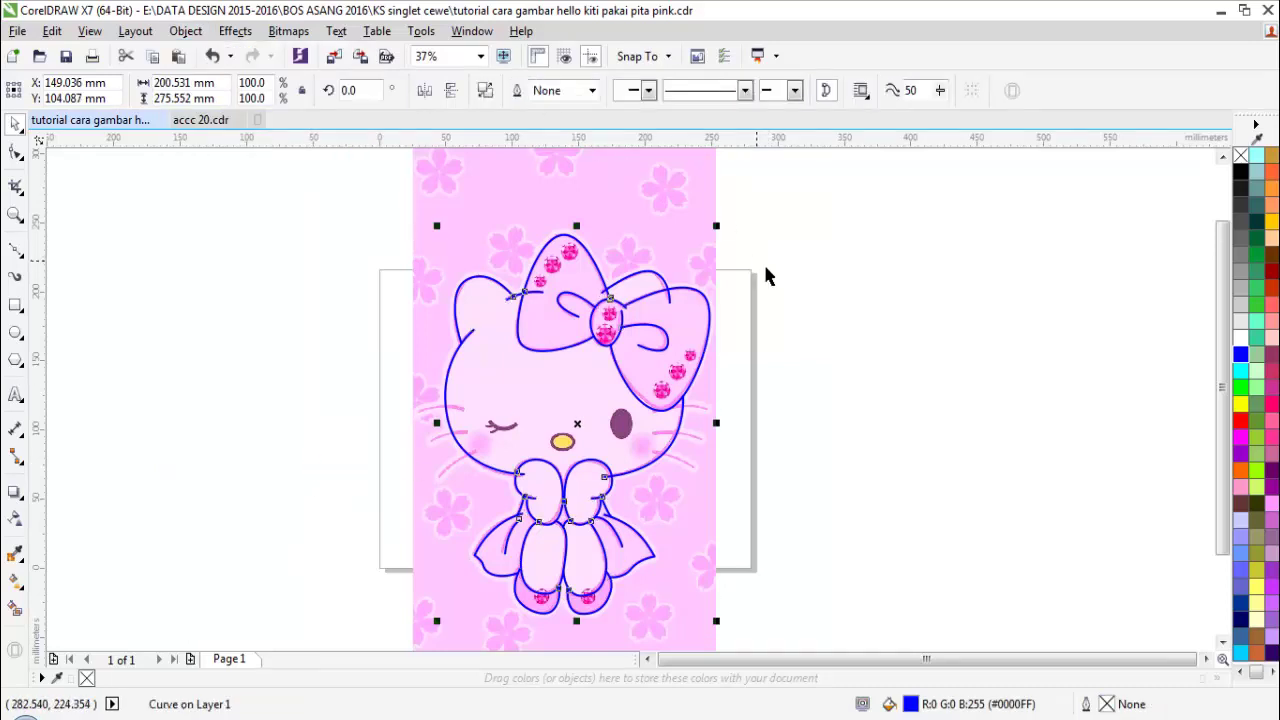
{"action": "left_click", "coordinate": [760, 328]}
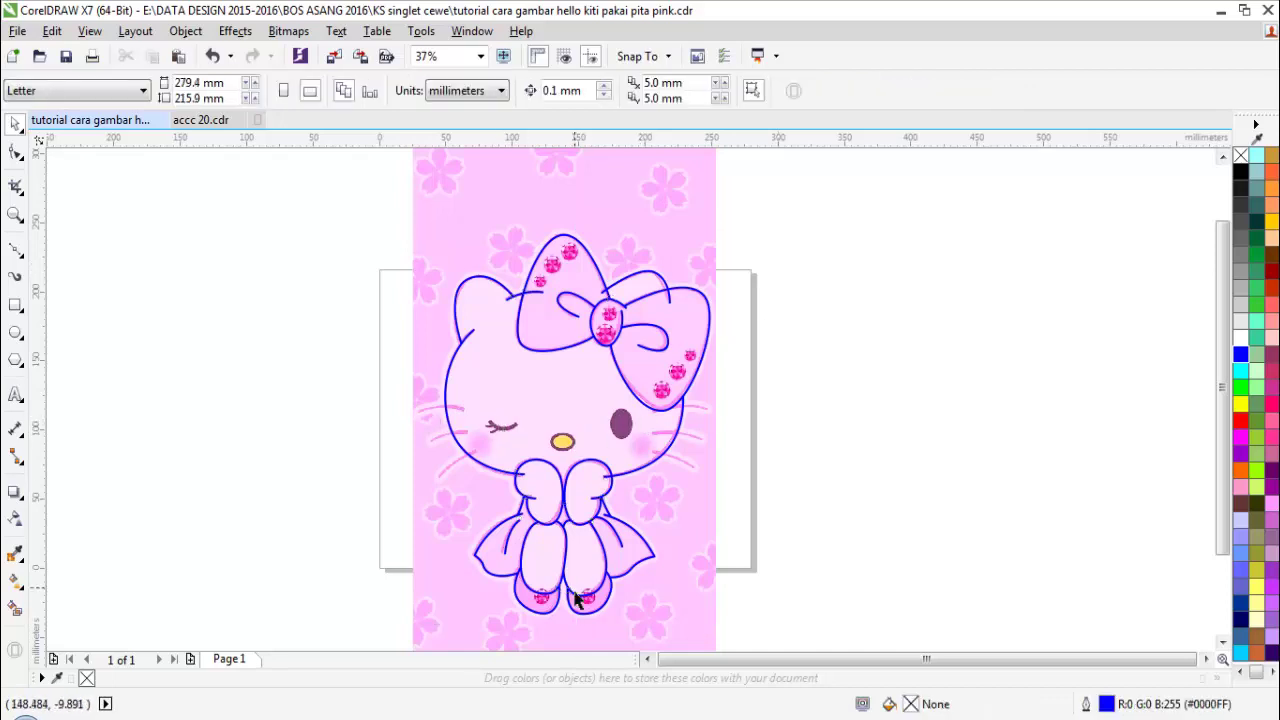
Step: Draw an ellipse about 16 by 21 mm over the open eye in the picture
{"action": "scroll", "coordinate": [625, 415], "scroll_direction": "up", "scroll_amount": 2}
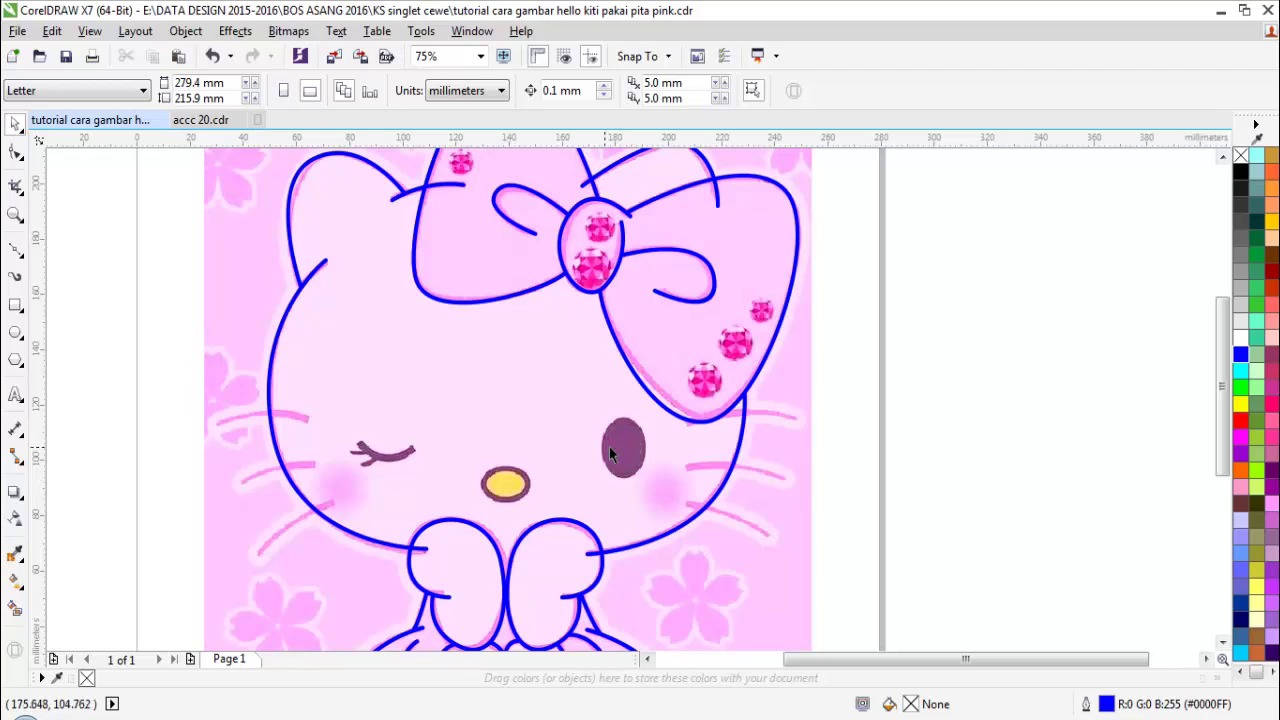
{"action": "scroll", "coordinate": [632, 440], "scroll_direction": "up", "scroll_amount": 3}
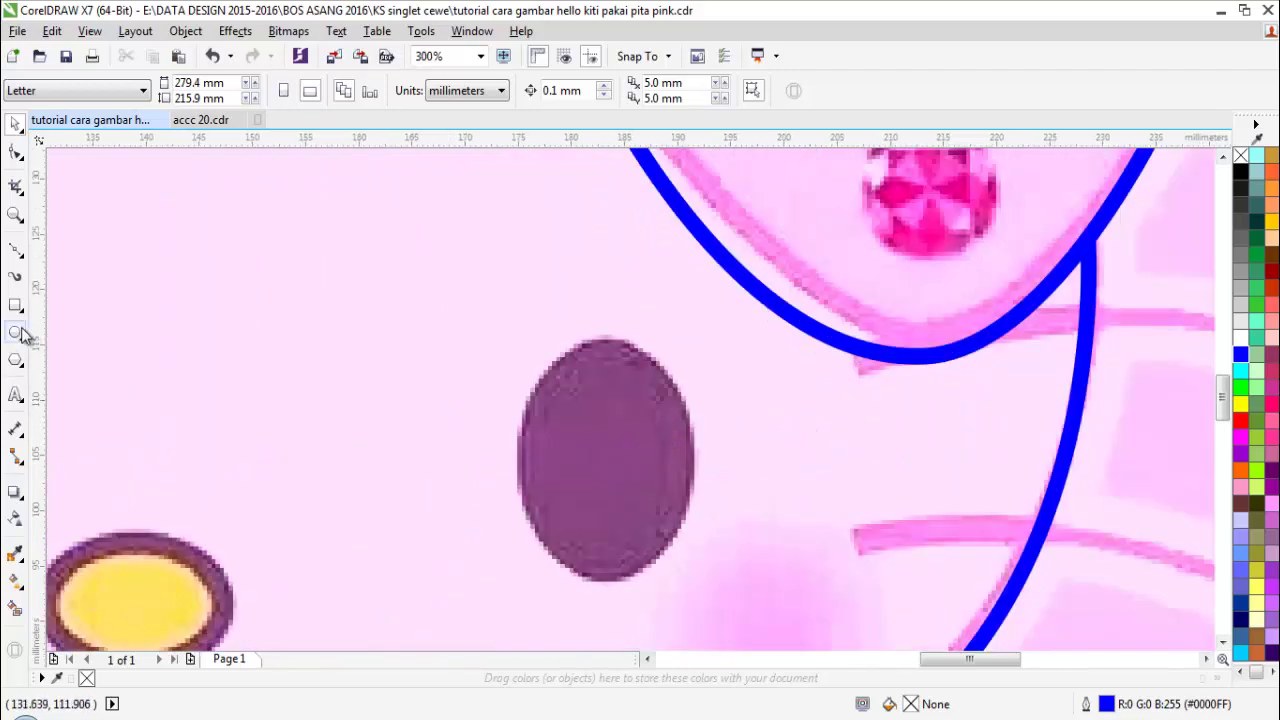
{"action": "left_click", "coordinate": [16, 333]}
{"action": "left_click_drag", "start_coordinate": [521, 341], "coordinate": [702, 578]}
{"action": "scroll", "coordinate": [495, 545], "scroll_direction": "down", "scroll_amount": 2}
{"action": "key", "text": "space"}
Step: Draw an ellipse about 17 by 11 mm over the nose in the picture
{"action": "scroll", "coordinate": [488, 540], "scroll_direction": "up", "scroll_amount": 1}
{"action": "scroll", "coordinate": [717, 466], "scroll_direction": "down", "scroll_amount": 1}
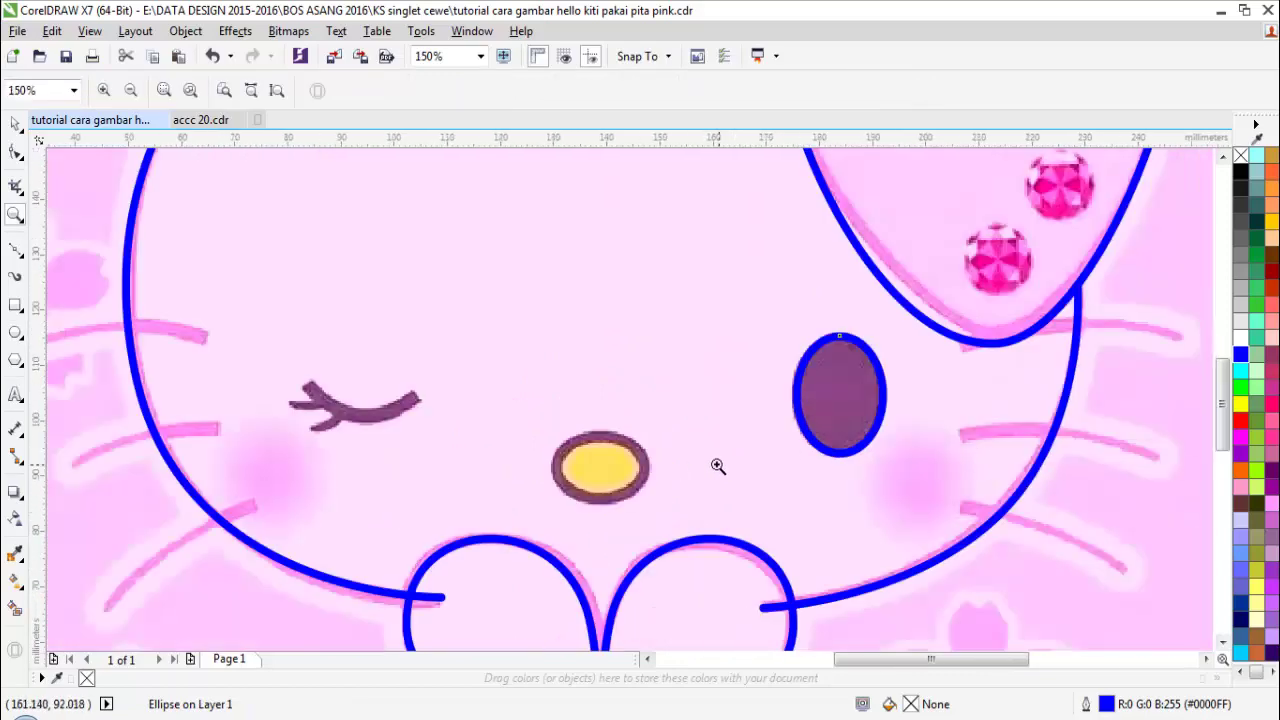
{"action": "scroll", "coordinate": [634, 462], "scroll_direction": "up", "scroll_amount": 1}
{"action": "left_click", "coordinate": [6, 340]}
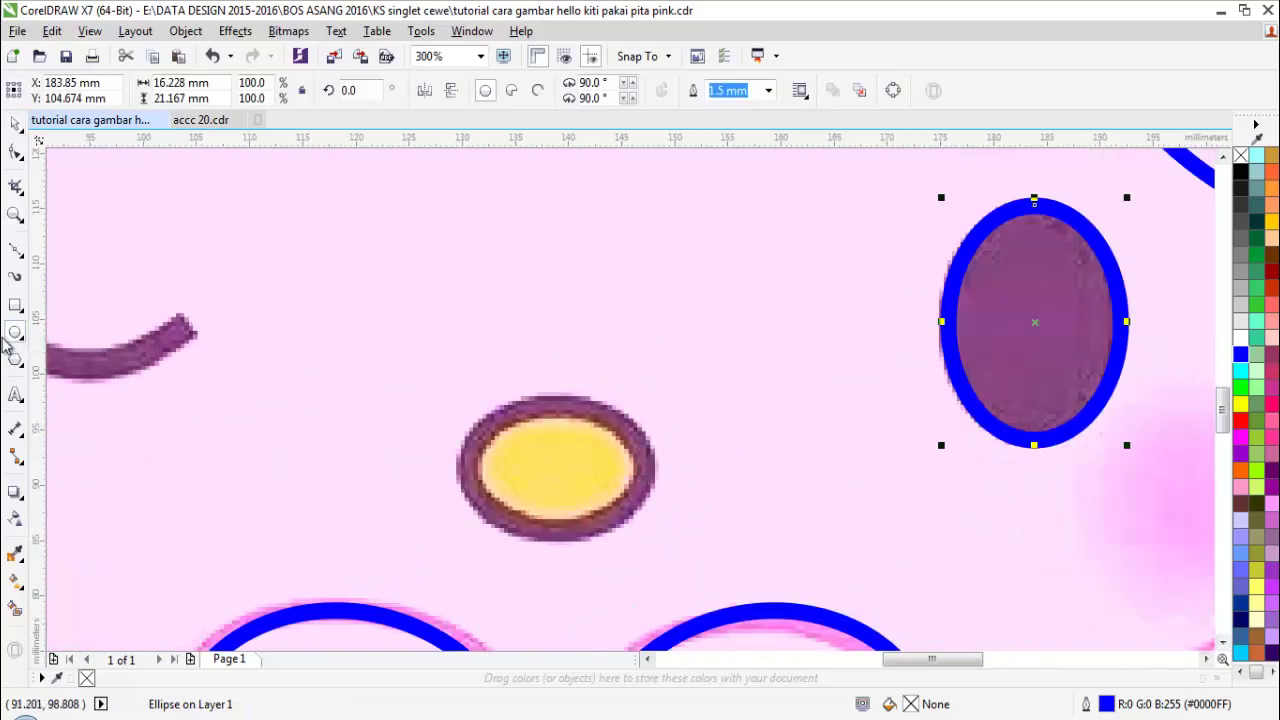
{"action": "left_click_drag", "start_coordinate": [458, 398], "coordinate": [650, 535]}
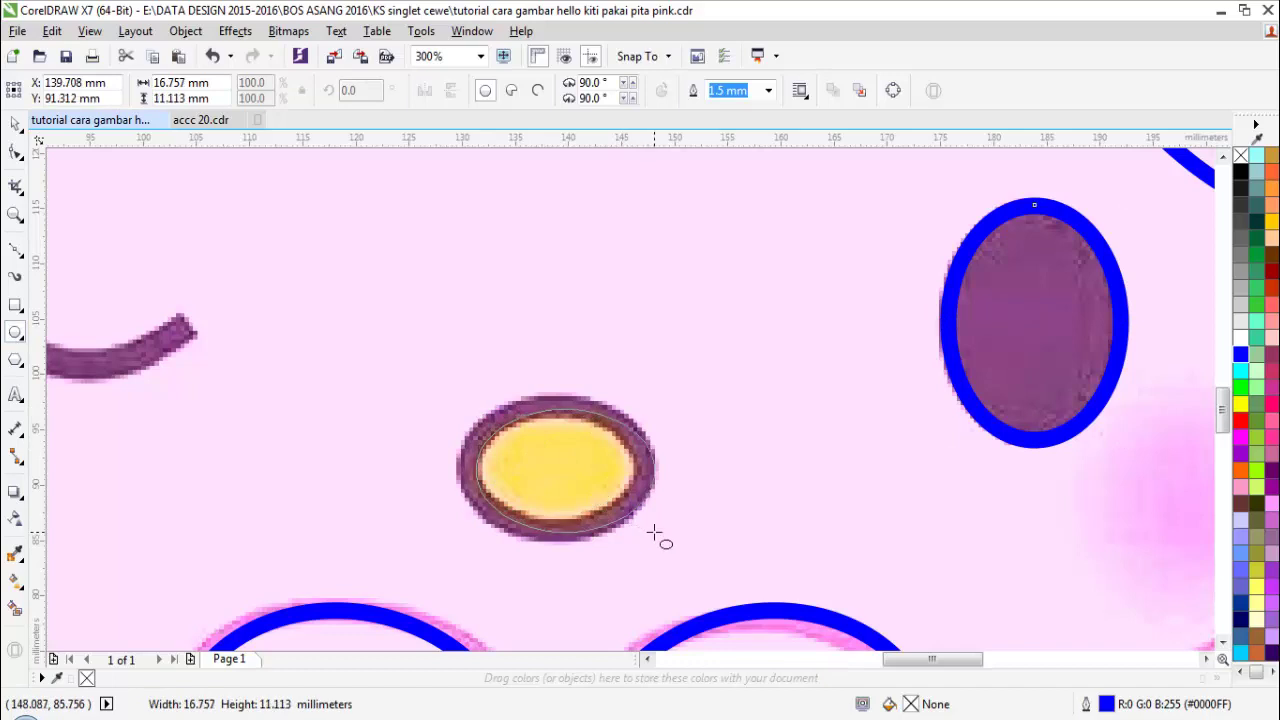
Step: Fill the nose ellipse yellow, and convert its outline to a separate object coloured black
{"action": "left_click", "coordinate": [1240, 404]}
{"action": "key", "text": "ctrl+q"}
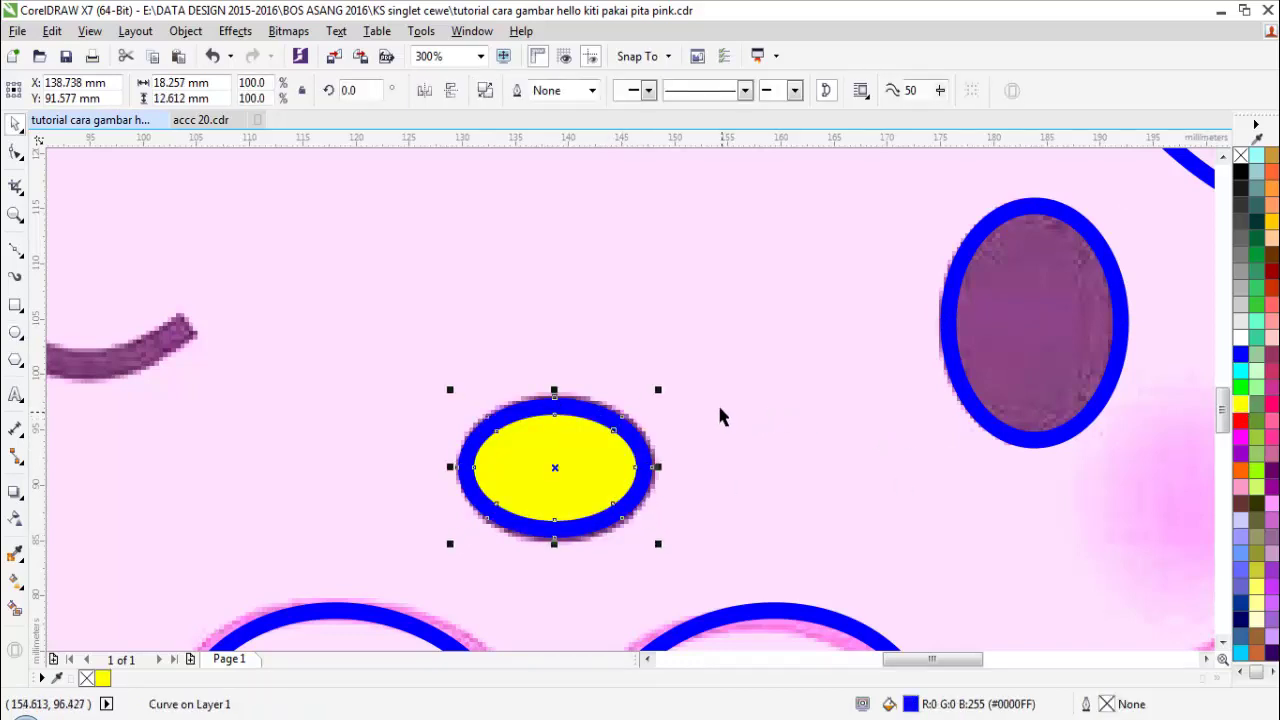
{"action": "scroll", "coordinate": [717, 402], "scroll_direction": "down", "scroll_amount": 1}
{"action": "right_click", "coordinate": [1240, 171]}
{"action": "key", "text": "Escape"}
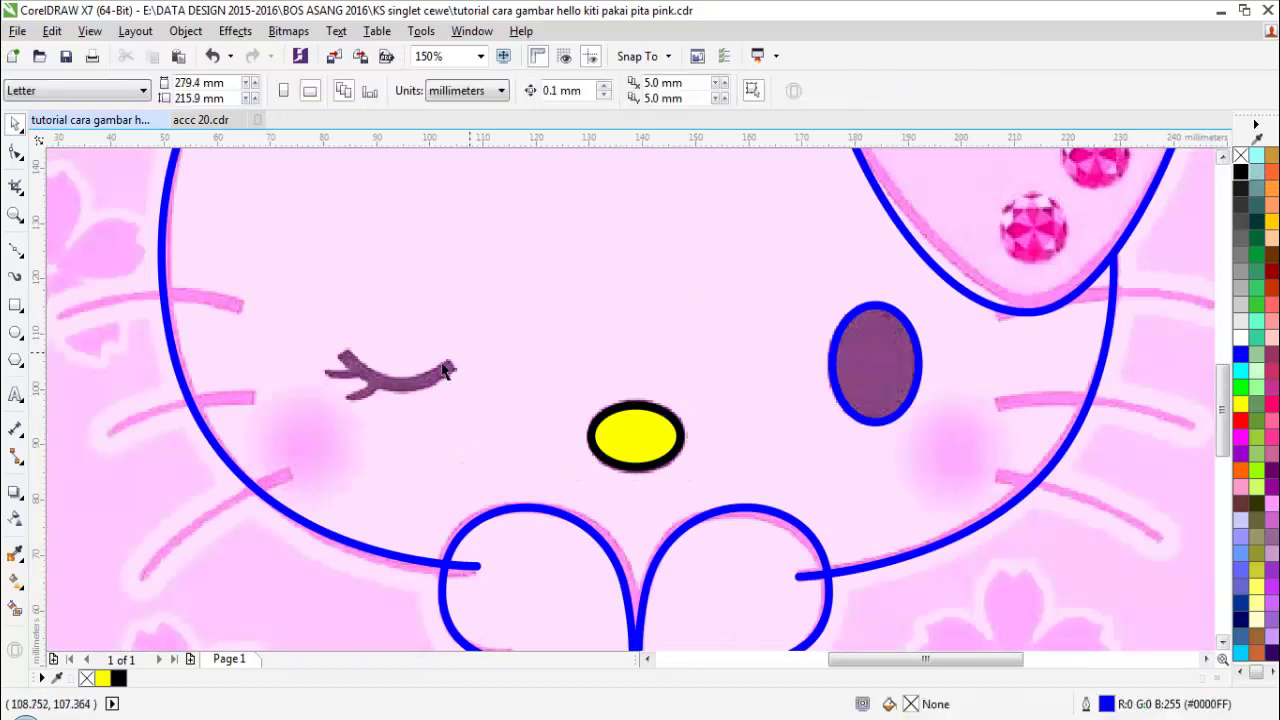
Step: Trace the lid line of the closed eye with a Bézier curve about 20 by 6 mm
{"action": "scroll", "coordinate": [440, 364], "scroll_direction": "up", "scroll_amount": 1}
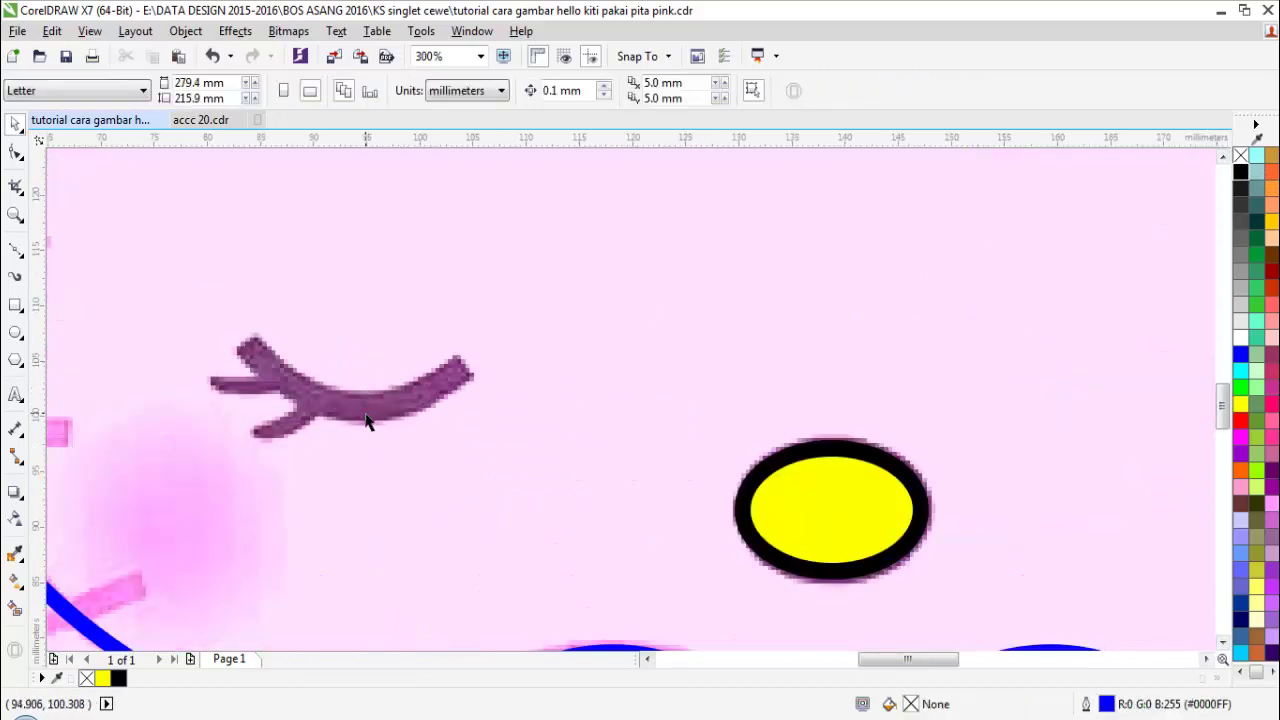
{"action": "left_click", "coordinate": [20, 270]}
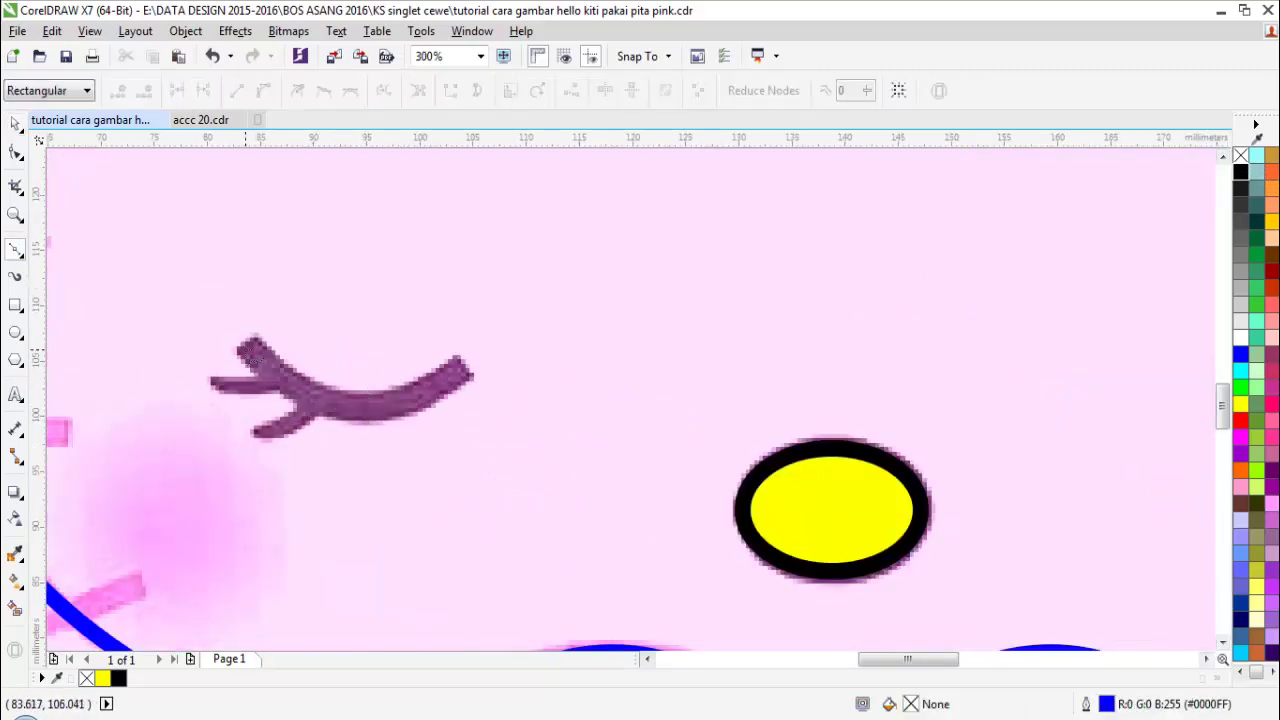
{"action": "left_click_drag", "start_coordinate": [360, 409], "coordinate": [434, 410]}
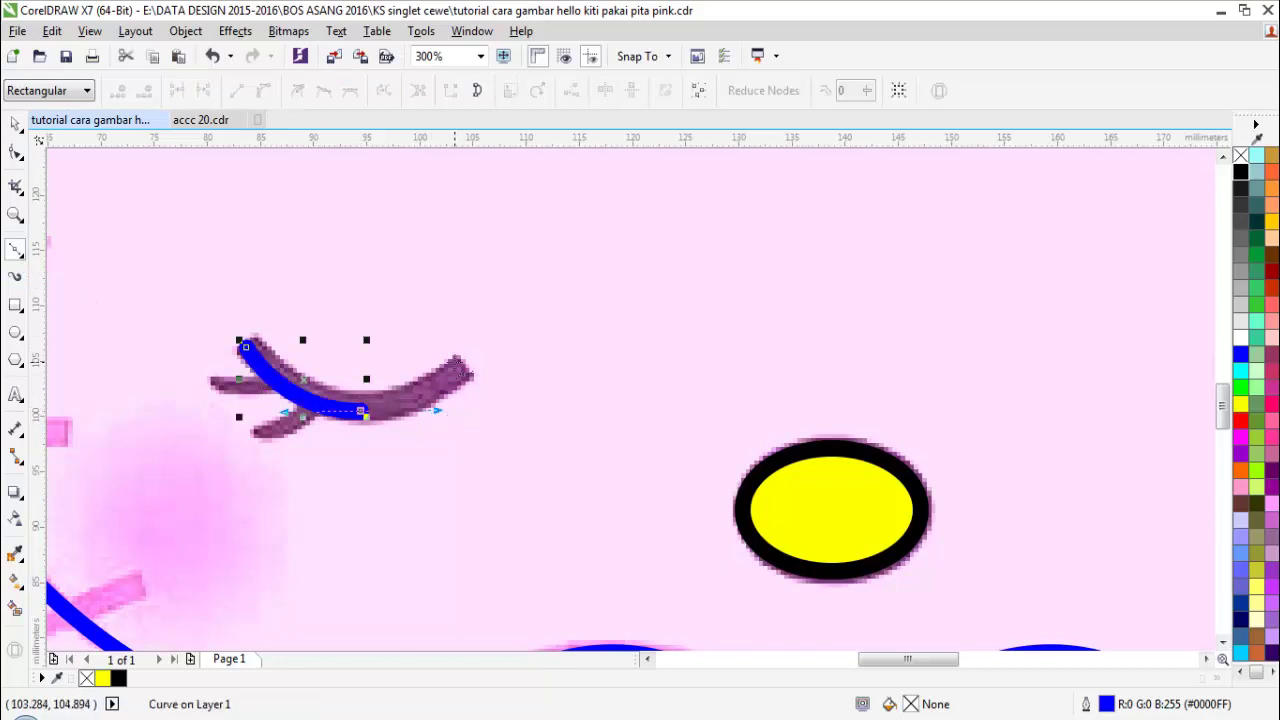
{"action": "left_click", "coordinate": [462, 363]}
{"action": "key", "text": "space"}
{"action": "scroll", "coordinate": [360, 401], "scroll_direction": "up", "scroll_amount": 1}
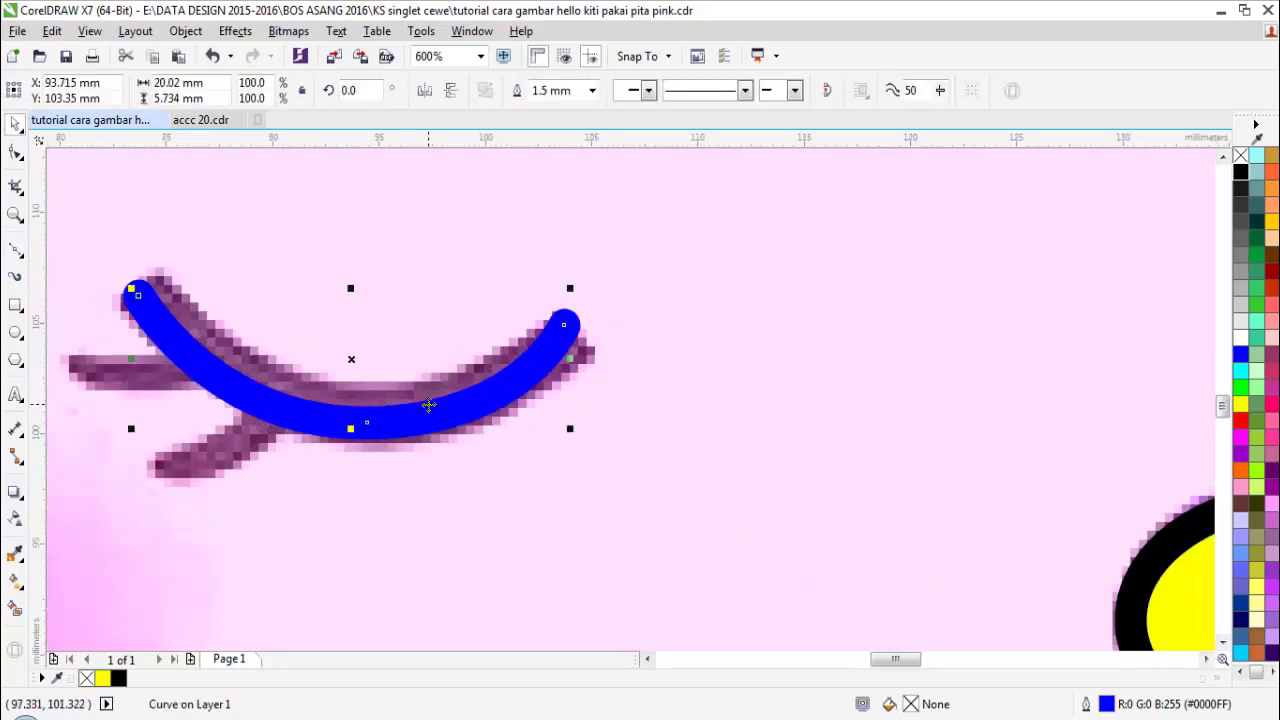
Step: Give the closed-eye curve square line caps and a 2.0 mm outline, and convert that outline to an object
{"action": "key", "text": "F12"}
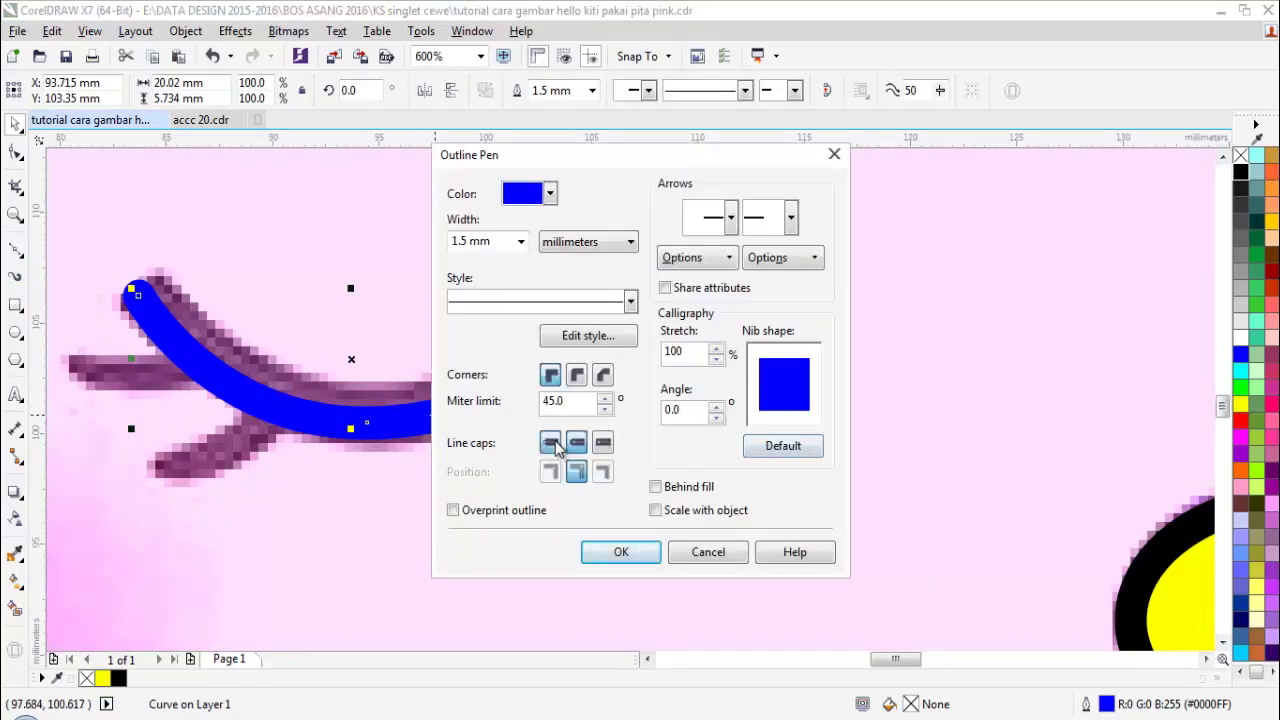
{"action": "left_click", "coordinate": [632, 554]}
{"action": "left_click", "coordinate": [592, 90]}
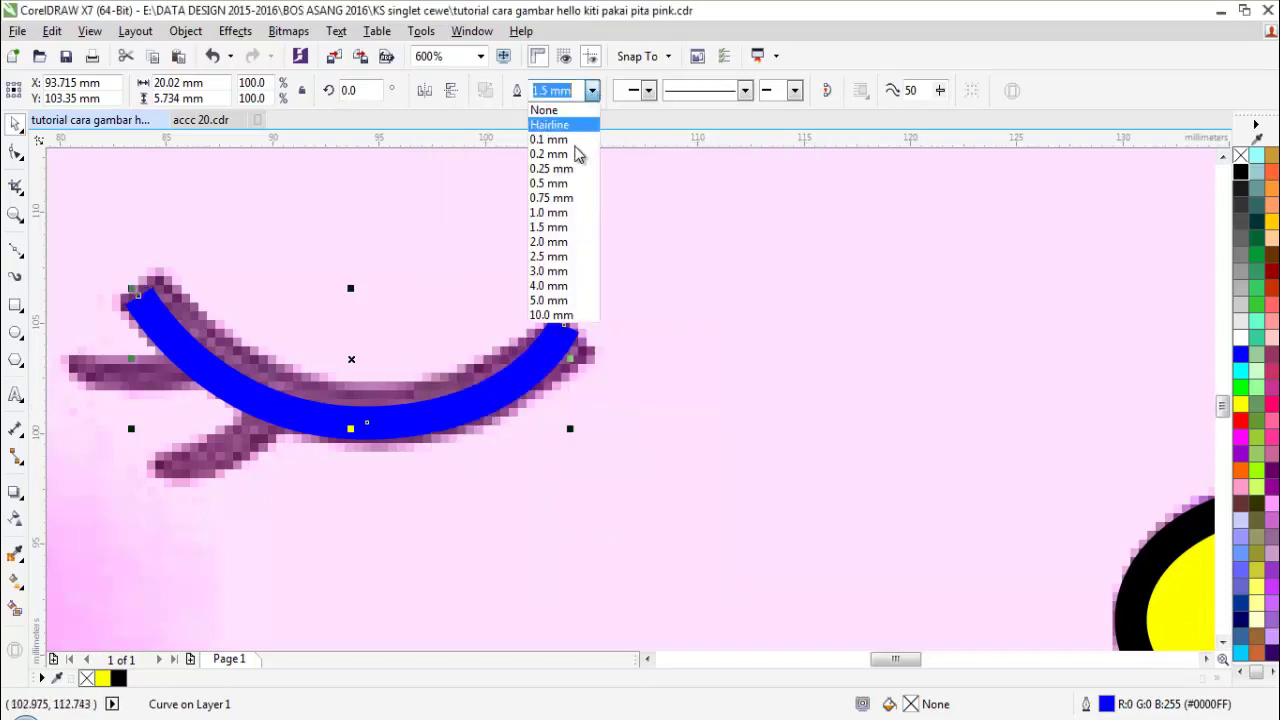
{"action": "left_click", "coordinate": [560, 226]}
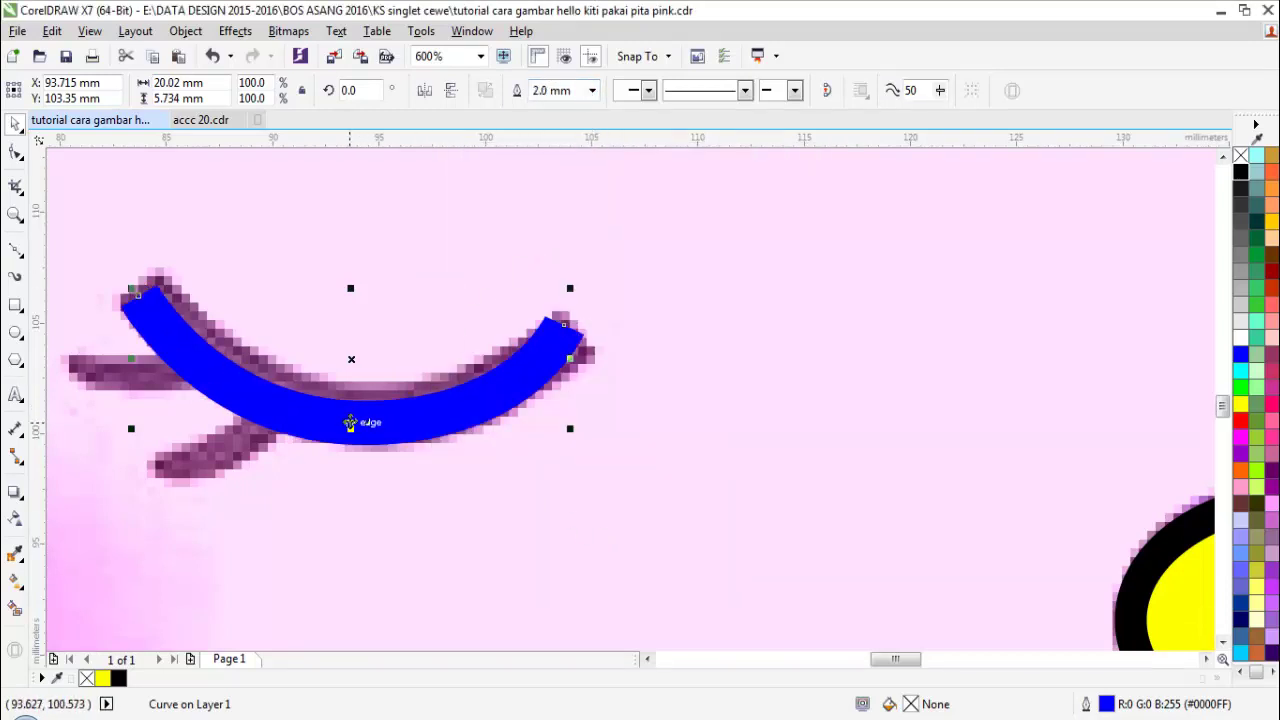
{"action": "scroll", "coordinate": [300, 425], "scroll_direction": "down", "scroll_amount": 2}
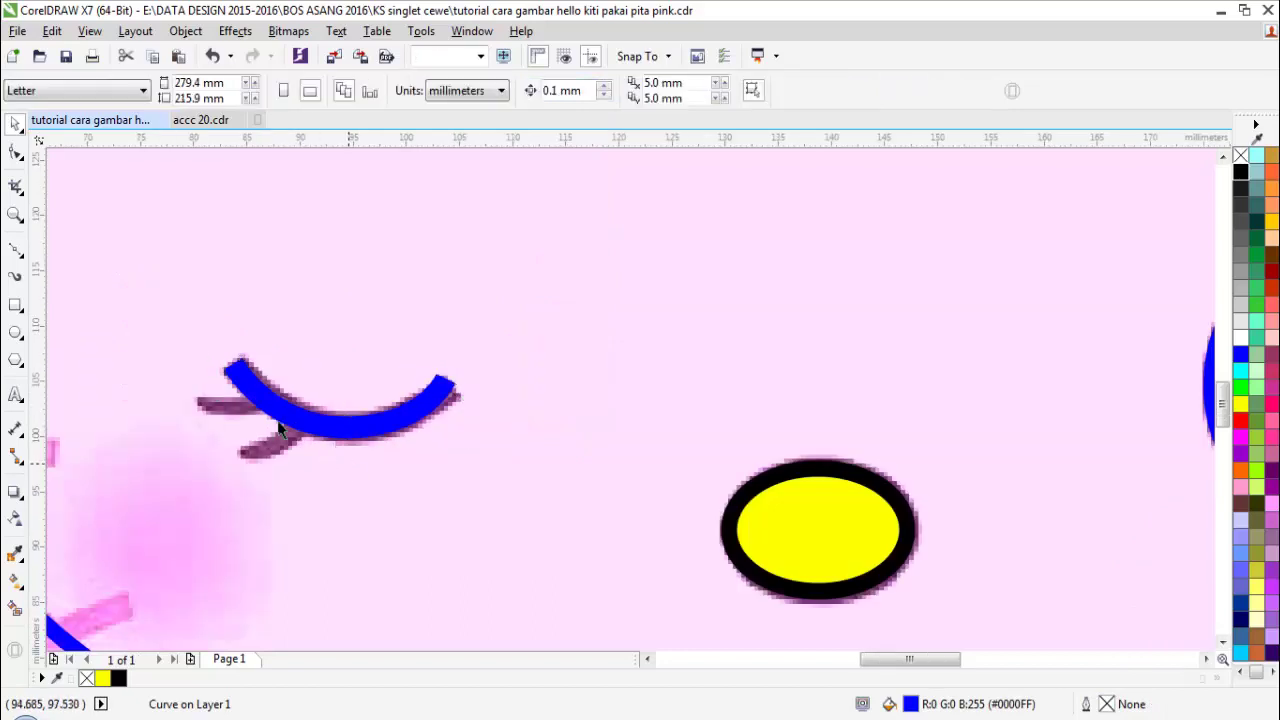
Step: Trace the two small lashes at the outer end of the closed eye with short Bézier curves
{"action": "scroll", "coordinate": [290, 426], "scroll_direction": "up", "scroll_amount": 2}
{"action": "key", "text": "space"}
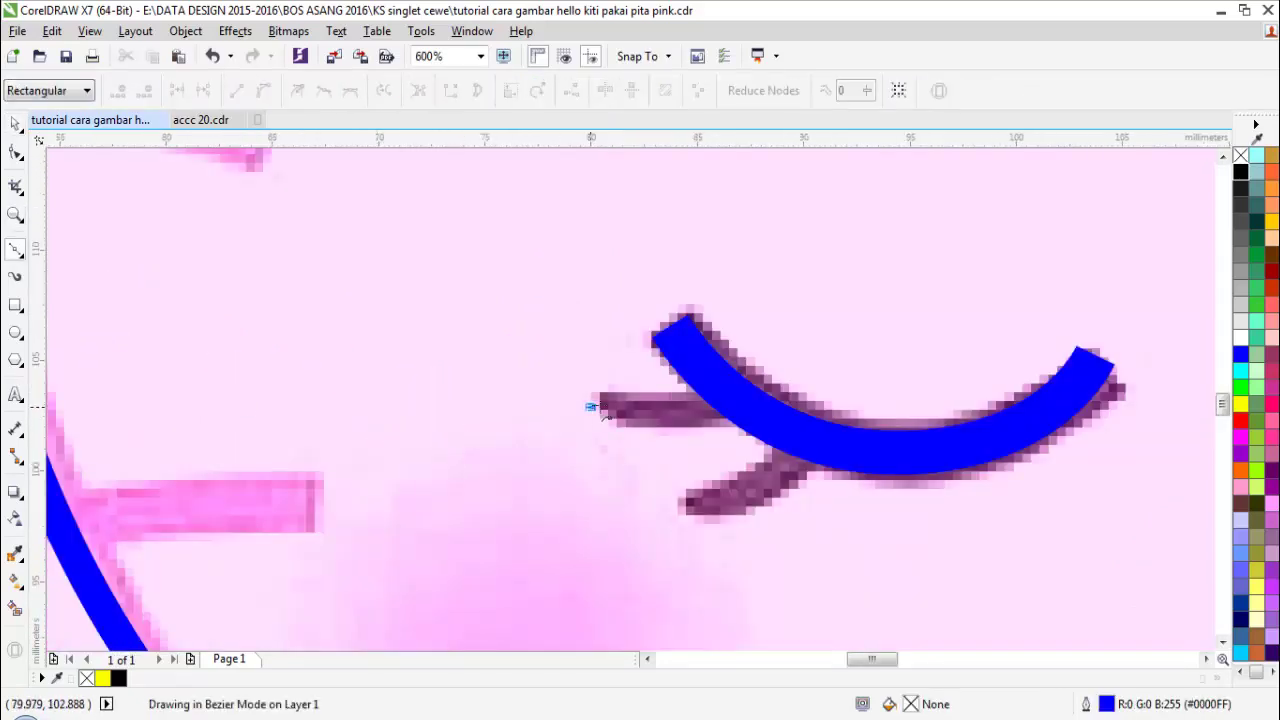
{"action": "left_click_drag", "start_coordinate": [726, 393], "coordinate": [778, 360]}
{"action": "key", "text": "space"}
{"action": "key", "text": "Escape"}
{"action": "key", "text": "space"}
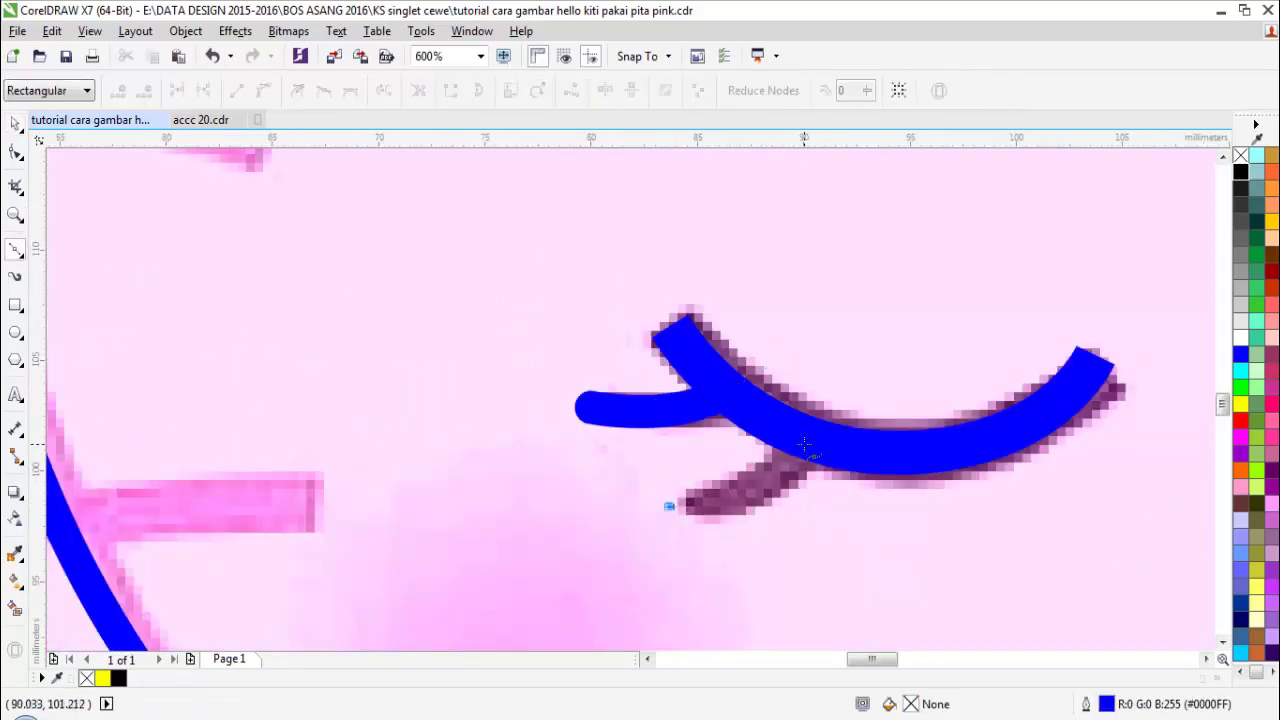
{"action": "left_click_drag", "start_coordinate": [804, 444], "coordinate": [818, 388]}
{"action": "key", "text": "space"}
Step: Convert the outlines of both lashes to objects and weld them with the closed-eye lid into one curve
{"action": "scroll", "coordinate": [659, 338], "scroll_direction": "down", "scroll_amount": 1}
{"action": "left_click_drag", "start_coordinate": [606, 335], "coordinate": [794, 485]}
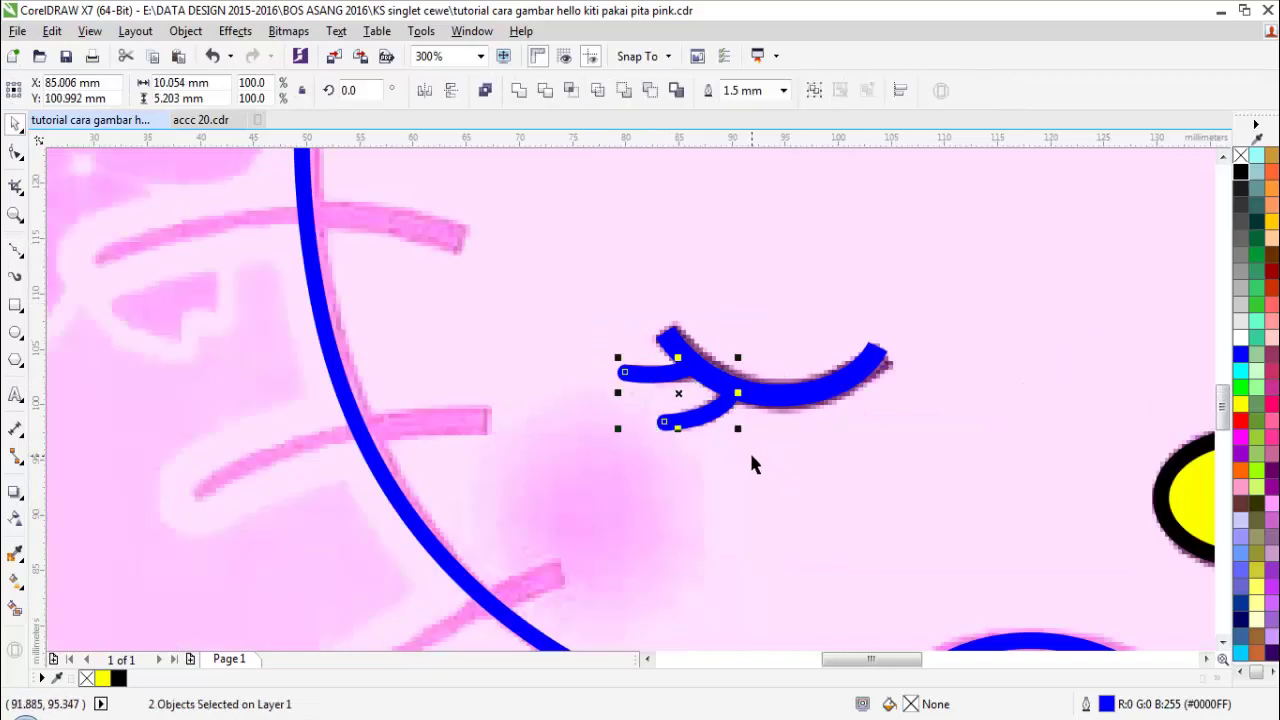
{"action": "key", "text": "ctrl+shift+q"}
{"action": "left_click", "coordinate": [528, 92]}
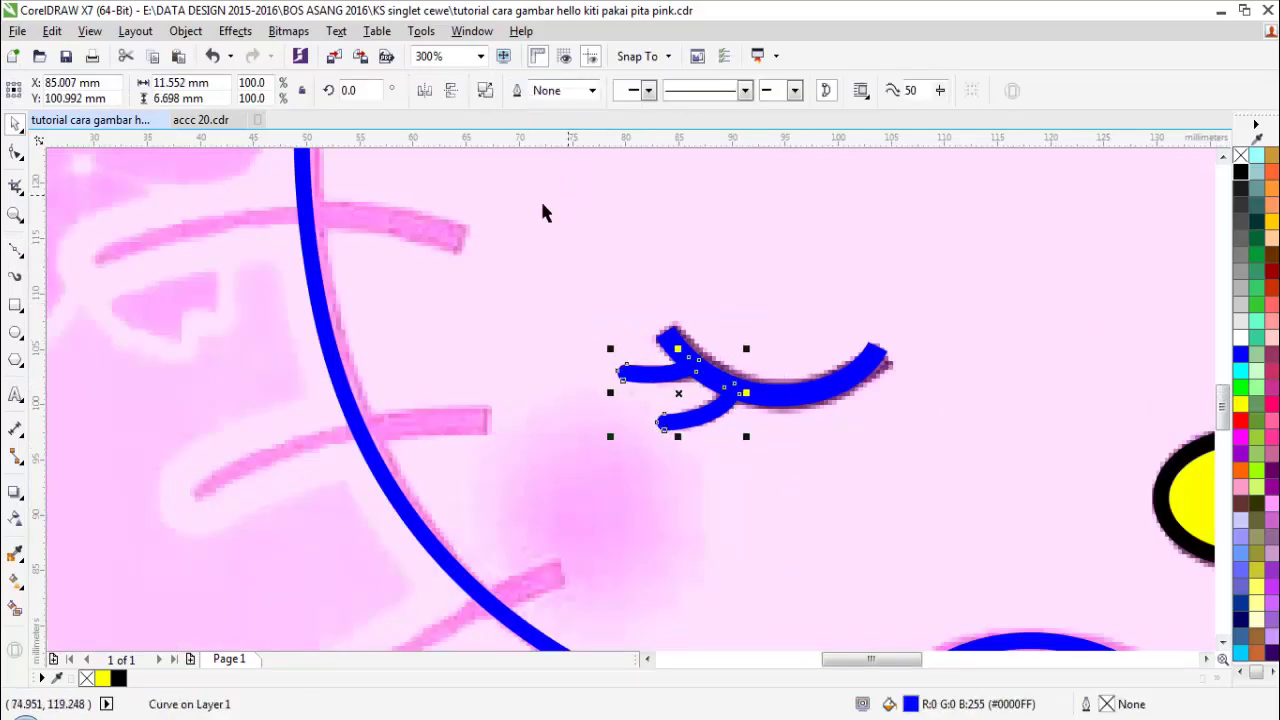
{"action": "left_click_drag", "start_coordinate": [543, 206], "coordinate": [1049, 596]}
Step: Taper the upper lash's rounded tip to a point by deleting its end nodes and reshaping the edge
{"action": "scroll", "coordinate": [705, 370], "scroll_direction": "up", "scroll_amount": 2}
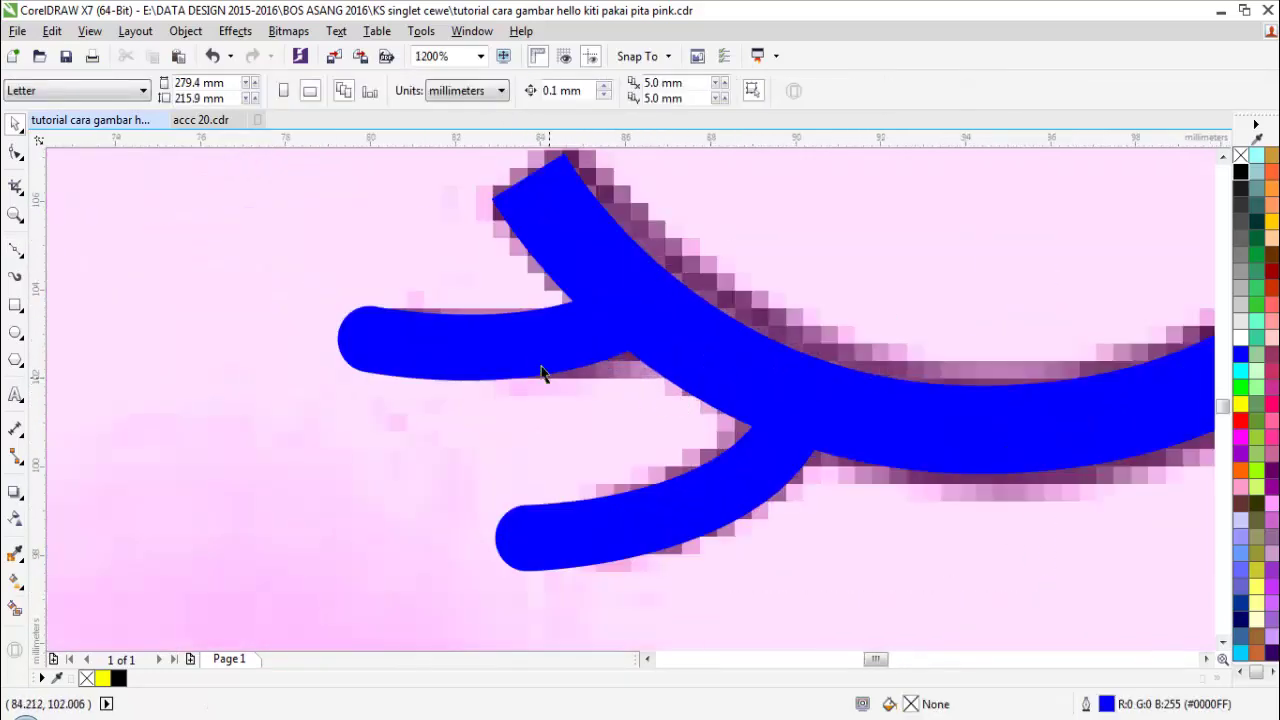
{"action": "key", "text": "F10"}
{"action": "left_click_drag", "start_coordinate": [308, 391], "coordinate": [418, 331]}
{"action": "key", "text": "Delete"}
{"action": "left_click_drag", "start_coordinate": [278, 420], "coordinate": [394, 291]}
{"action": "left_click_drag", "start_coordinate": [361, 467], "coordinate": [416, 417]}
Step: Taper the lower lash to a point by deleting the nodes of its rounded tip and adjusting its curve
{"action": "left_click_drag", "start_coordinate": [437, 597], "coordinate": [598, 544]}
{"action": "key", "text": "Delete"}
{"action": "left_click_drag", "start_coordinate": [397, 491], "coordinate": [600, 585]}
{"action": "left_click_drag", "start_coordinate": [443, 600], "coordinate": [606, 537]}
{"action": "key", "text": "Delete"}
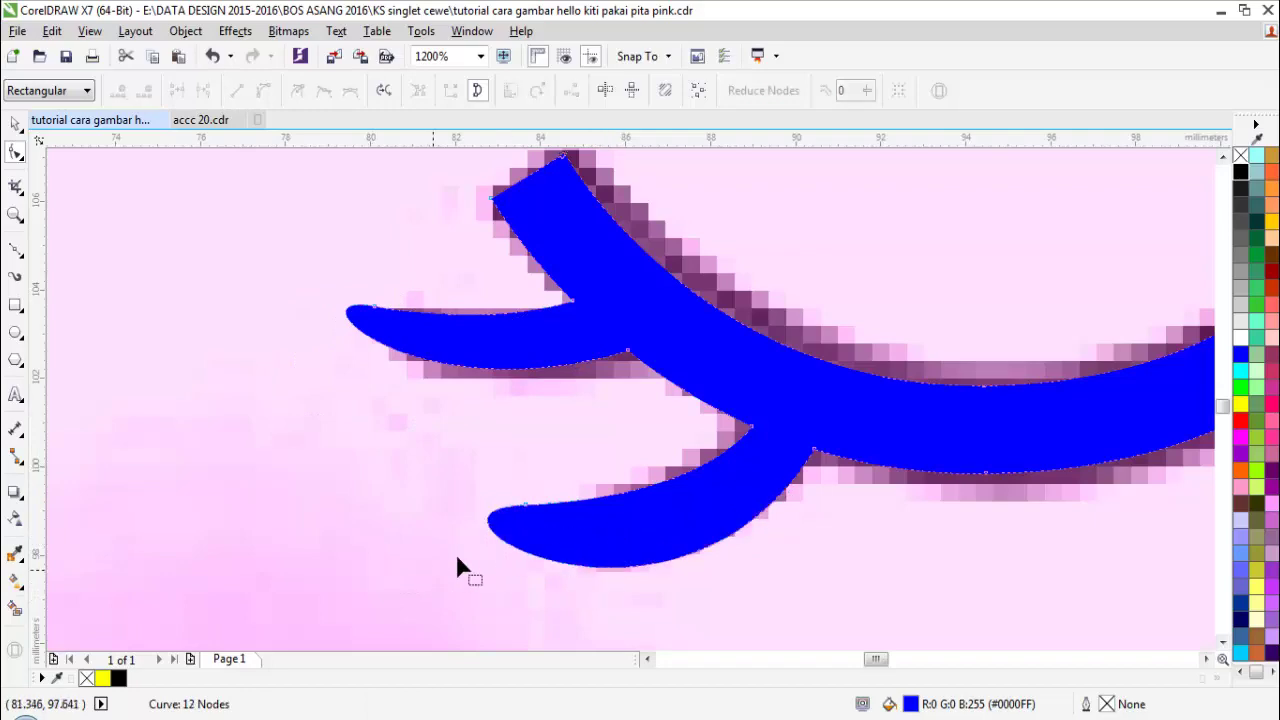
{"action": "scroll", "coordinate": [690, 595], "scroll_direction": "down", "scroll_amount": 2}
{"action": "scroll", "coordinate": [694, 605], "scroll_direction": "up", "scroll_amount": 2}
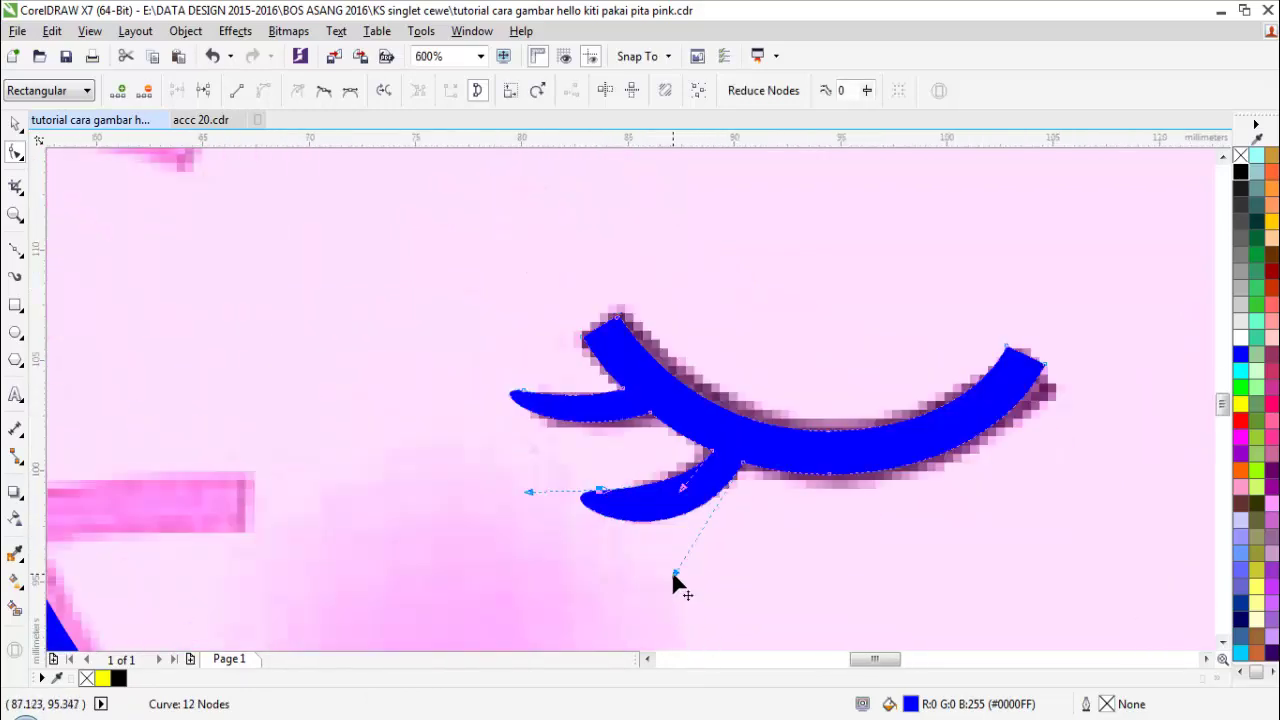
{"action": "scroll", "coordinate": [676, 580], "scroll_direction": "down", "scroll_amount": 5}
{"action": "key", "text": "space"}
{"action": "key", "text": "Escape"}
{"action": "scroll", "coordinate": [676, 506], "scroll_direction": "down", "scroll_amount": 1}
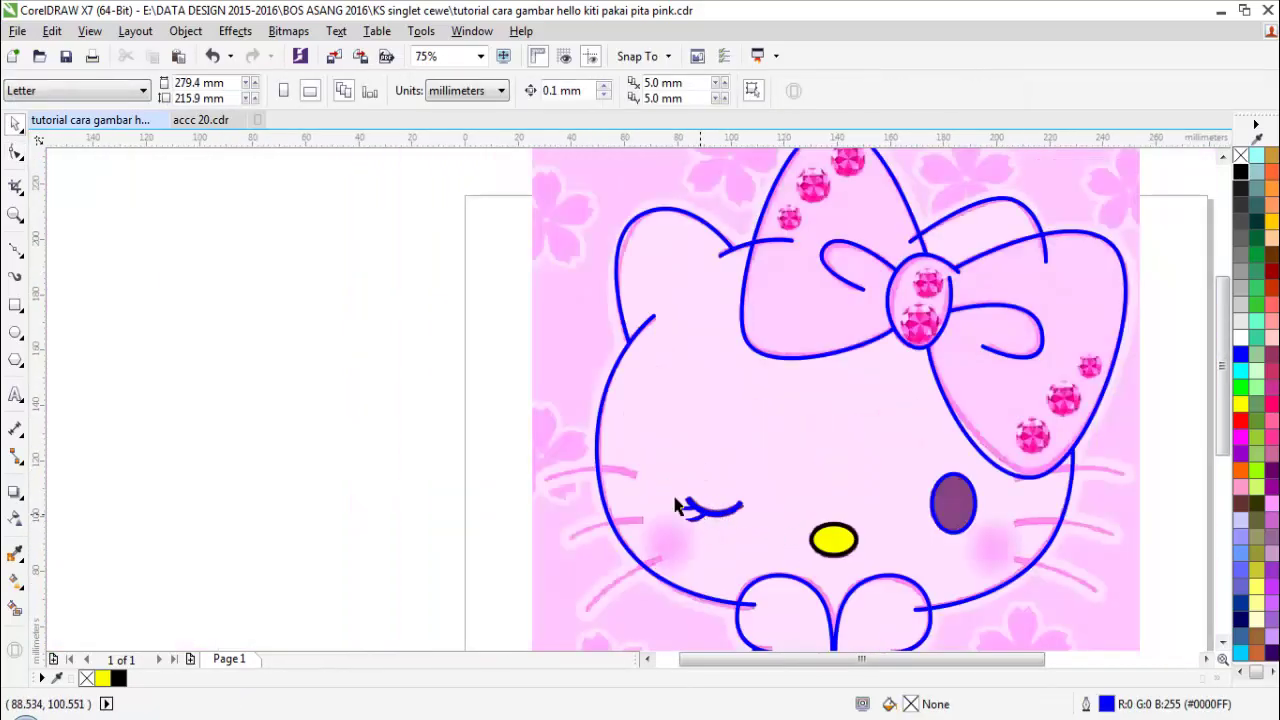
Step: Merge the open-eye ellipse and the closed eye into a single solid blue curve
{"action": "scroll", "coordinate": [813, 471], "scroll_direction": "up", "scroll_amount": 1}
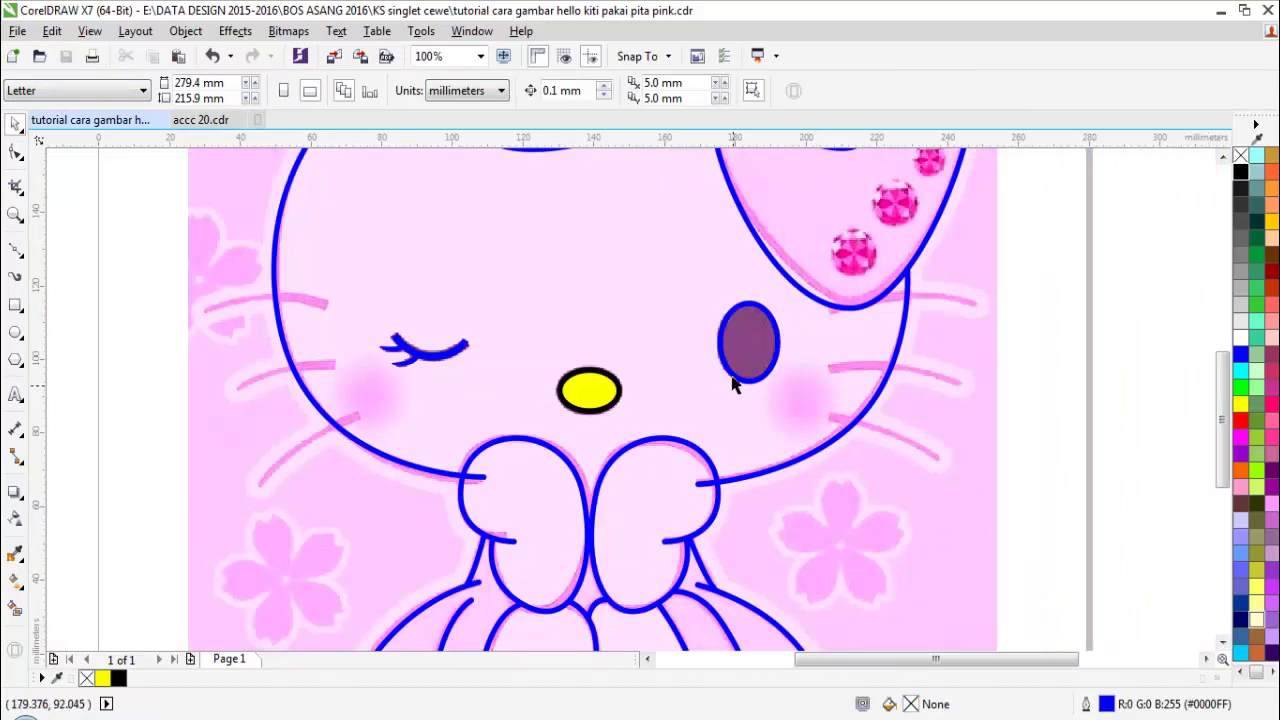
{"action": "left_click", "coordinate": [748, 340]}
{"action": "left_click", "coordinate": [428, 349], "text": "shift"}
{"action": "left_click", "coordinate": [523, 90]}
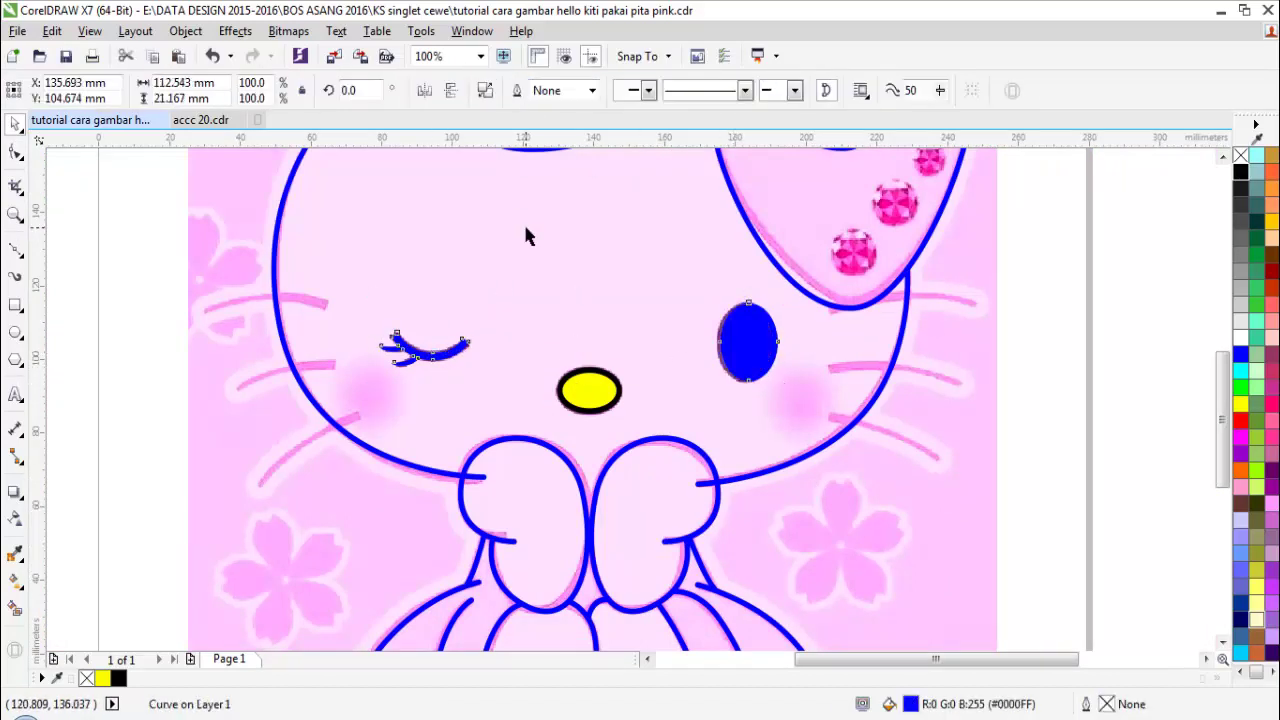
Step: Move the eyes and nose aside as a check and undo the move
{"action": "key", "text": "Escape"}
{"action": "left_click_drag", "start_coordinate": [357, 268], "coordinate": [843, 477]}
{"action": "left_click_drag", "start_coordinate": [747, 357], "coordinate": [1005, 442]}
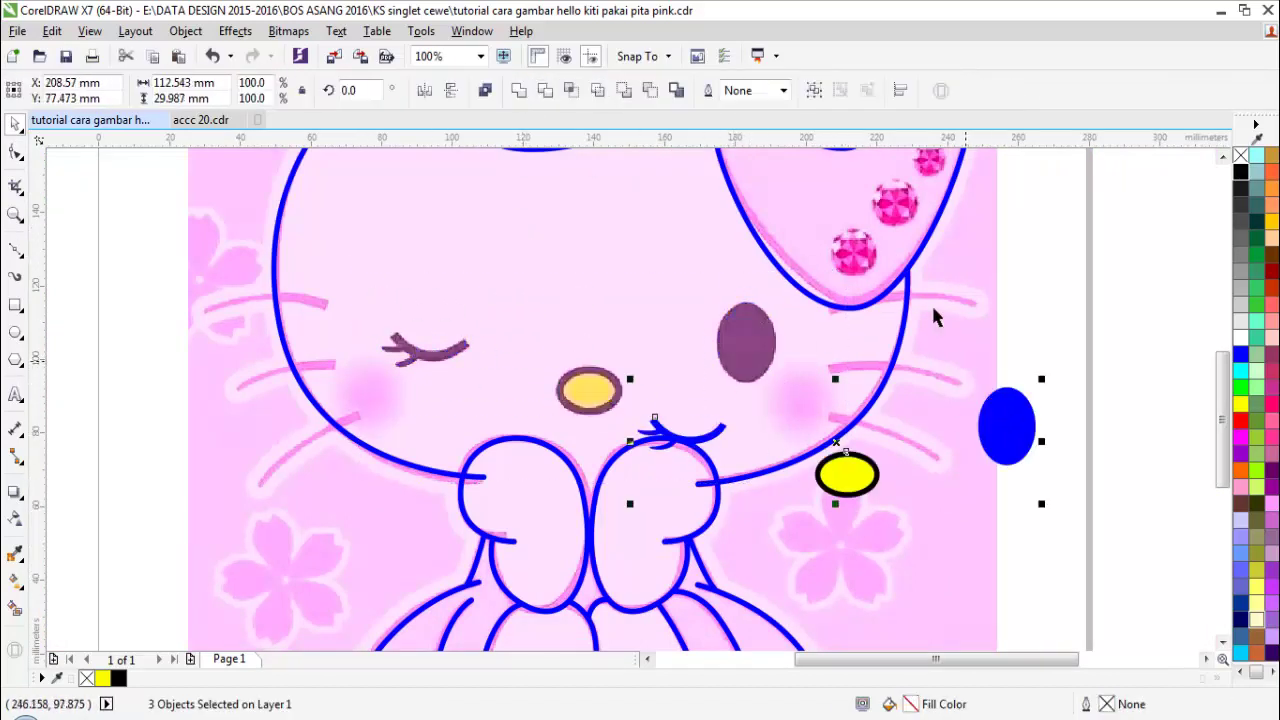
{"action": "key", "text": "Escape"}
{"action": "left_click", "coordinate": [997, 400]}
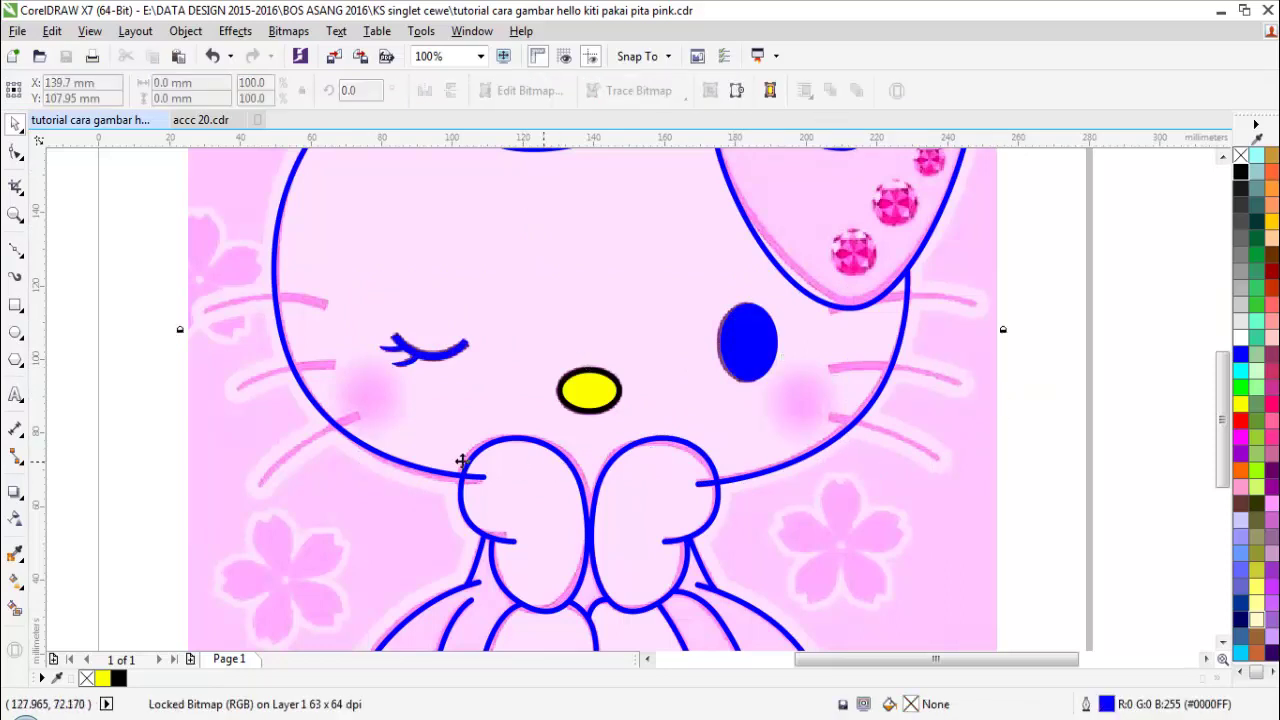
Step: Trace the upper left whisker with a Bézier curve about 35 by 5 mm
{"action": "scroll", "coordinate": [318, 408], "scroll_direction": "up", "scroll_amount": 1}
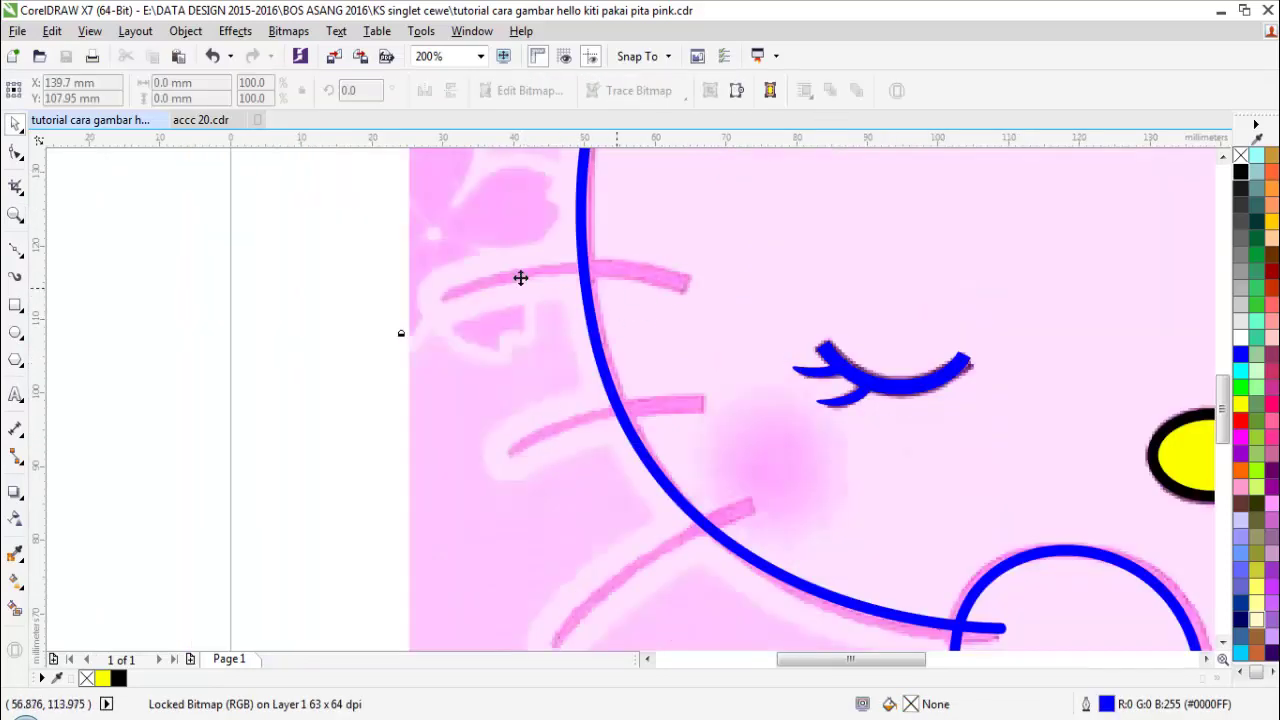
{"action": "scroll", "coordinate": [654, 280], "scroll_direction": "up", "scroll_amount": 1}
{"action": "key", "text": "F5"}
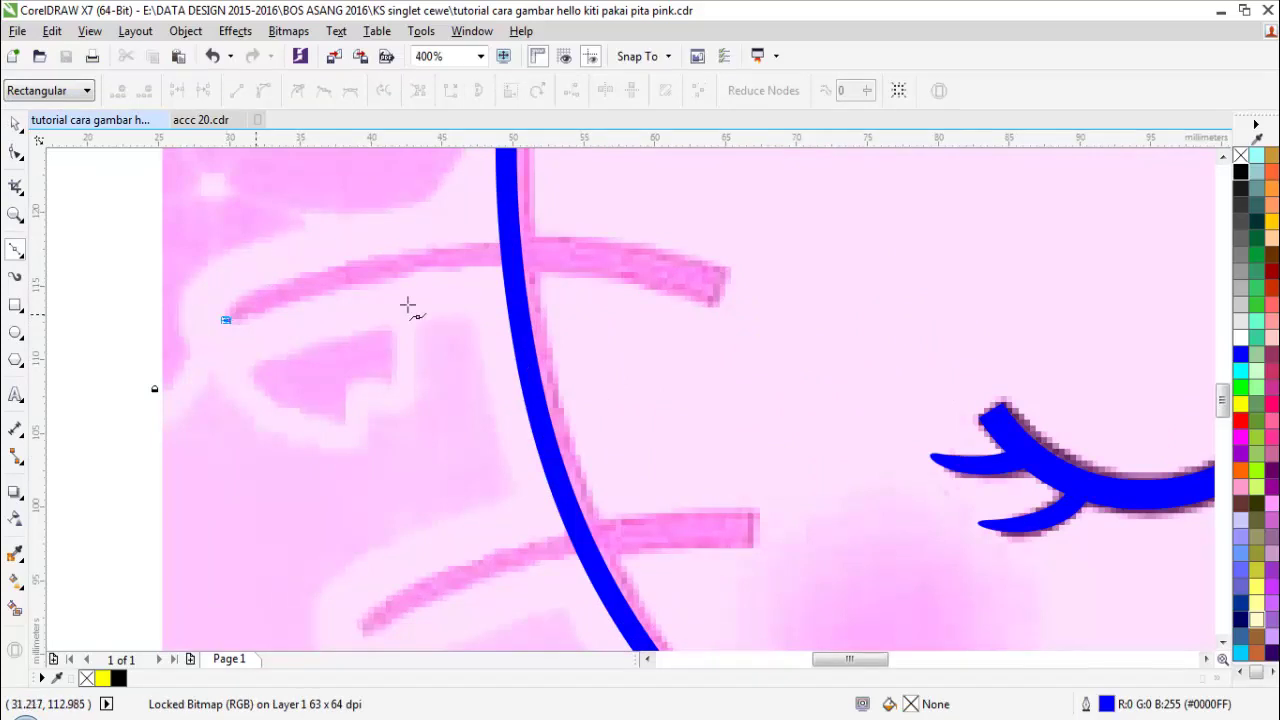
{"action": "left_click_drag", "start_coordinate": [719, 290], "coordinate": [966, 398]}
{"action": "key", "text": "space"}
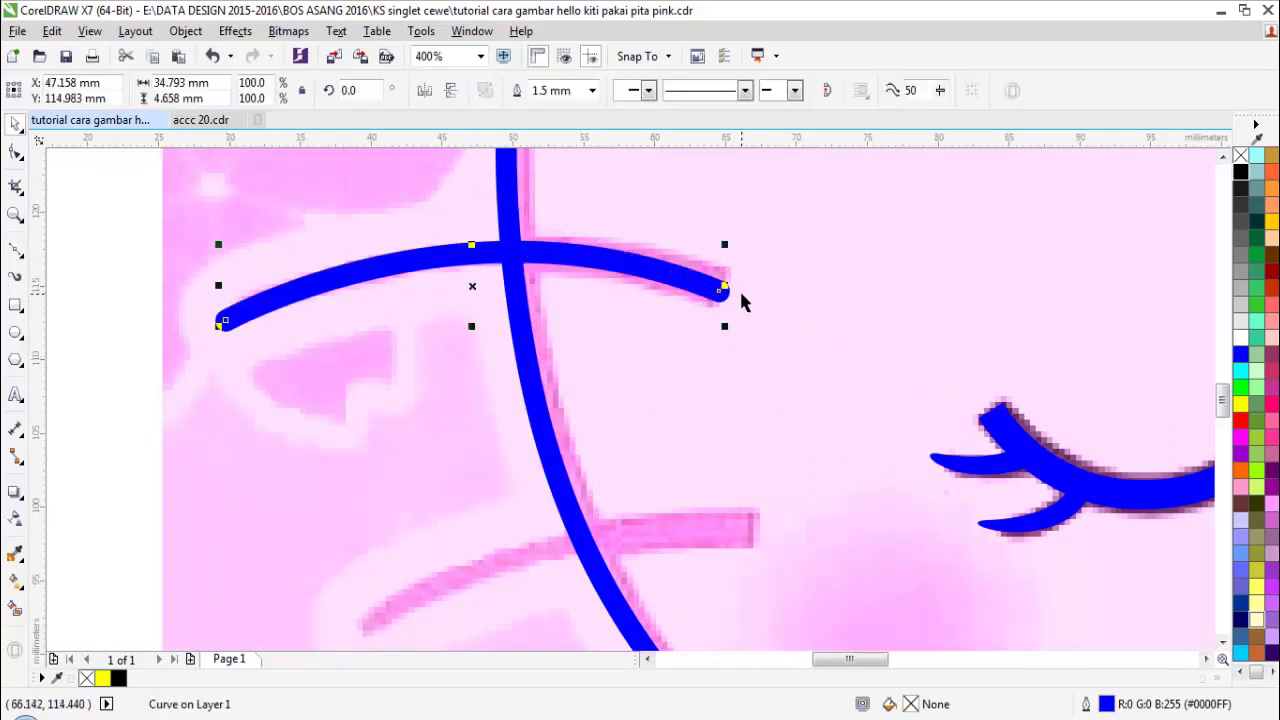
Step: Convert the whisker's outline to an object and reshape the nodes at its inner end into a broader, blunter tip
{"action": "scroll", "coordinate": [734, 288], "scroll_direction": "up", "scroll_amount": 2}
{"action": "key", "text": "F10"}
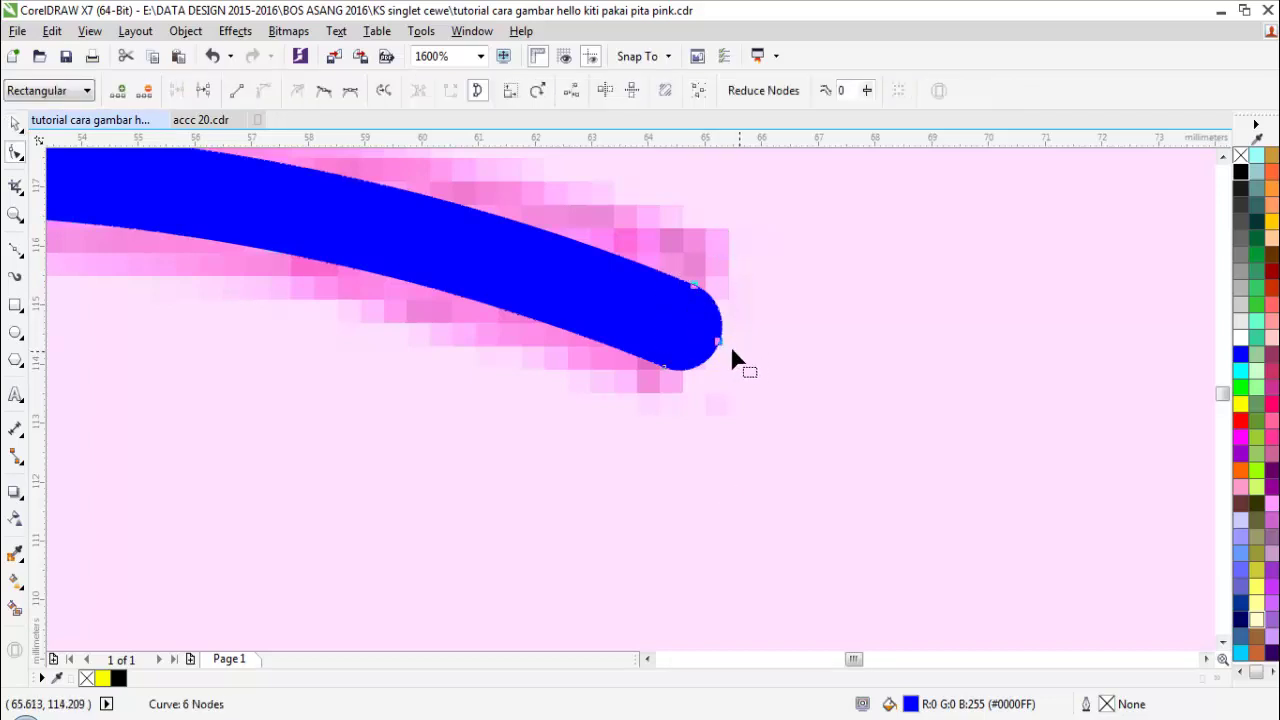
{"action": "left_click_drag", "start_coordinate": [720, 341], "coordinate": [731, 293]}
{"action": "scroll", "coordinate": [677, 309], "scroll_direction": "down", "scroll_amount": 2}
{"action": "key", "text": "space"}
{"action": "left_click", "coordinate": [636, 346]}
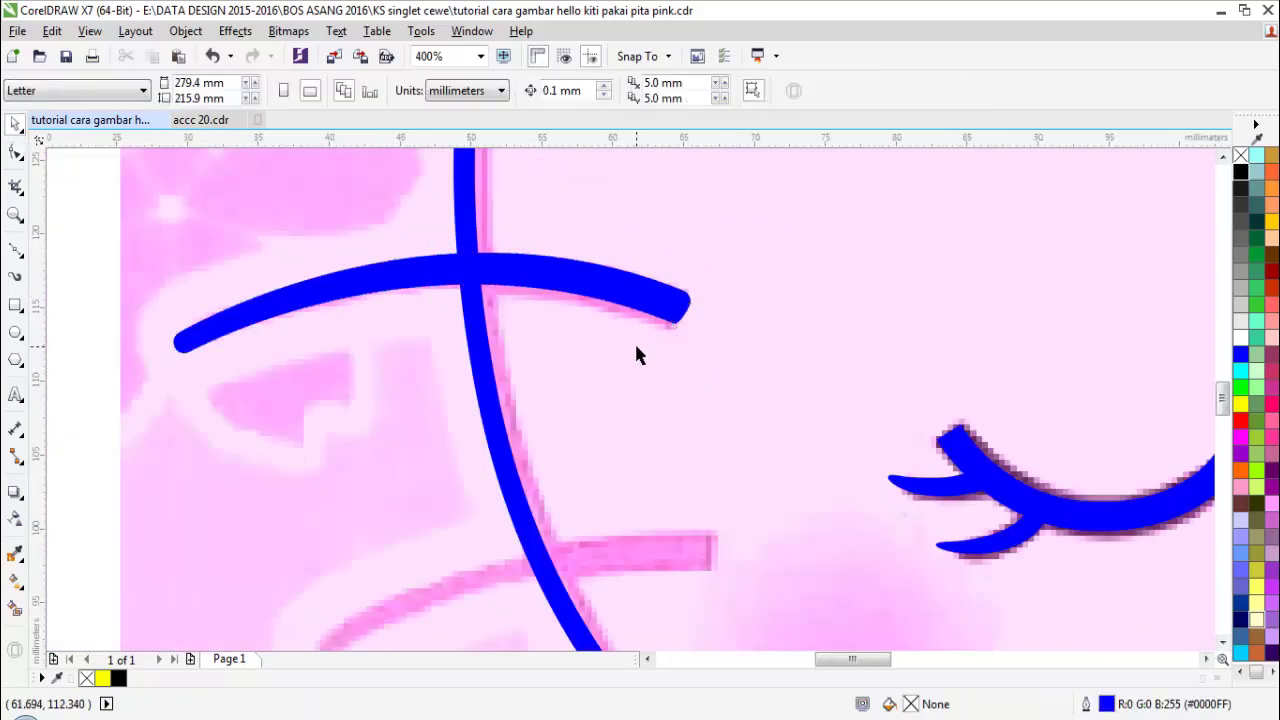
Step: Copy the traced whisker onto the middle and lower left whiskers of the picture and angle the copies to follow them
{"action": "scroll", "coordinate": [636, 346], "scroll_direction": "down", "scroll_amount": 1}
{"action": "left_click_drag", "start_coordinate": [610, 314], "coordinate": [651, 437]}
{"action": "right_click", "coordinate": [638, 446]}
{"action": "left_click", "coordinate": [638, 446]}
{"action": "scroll", "coordinate": [663, 449], "scroll_direction": "up", "scroll_amount": 1}
{"action": "scroll", "coordinate": [652, 438], "scroll_direction": "down", "scroll_amount": 3}
{"action": "scroll", "coordinate": [691, 481], "scroll_direction": "up", "scroll_amount": 1}
{"action": "left_click_drag", "start_coordinate": [541, 312], "coordinate": [545, 367]}
{"action": "scroll", "coordinate": [572, 368], "scroll_direction": "up", "scroll_amount": 1}
{"action": "left_click", "coordinate": [566, 370]}
{"action": "left_click", "coordinate": [574, 330]}
{"action": "scroll", "coordinate": [545, 367], "scroll_direction": "down", "scroll_amount": 2}
Step: Weld the three left whiskers into one curve and place a horizontally mirrored copy on the right cheek
{"action": "left_click_drag", "start_coordinate": [420, 277], "coordinate": [595, 420]}
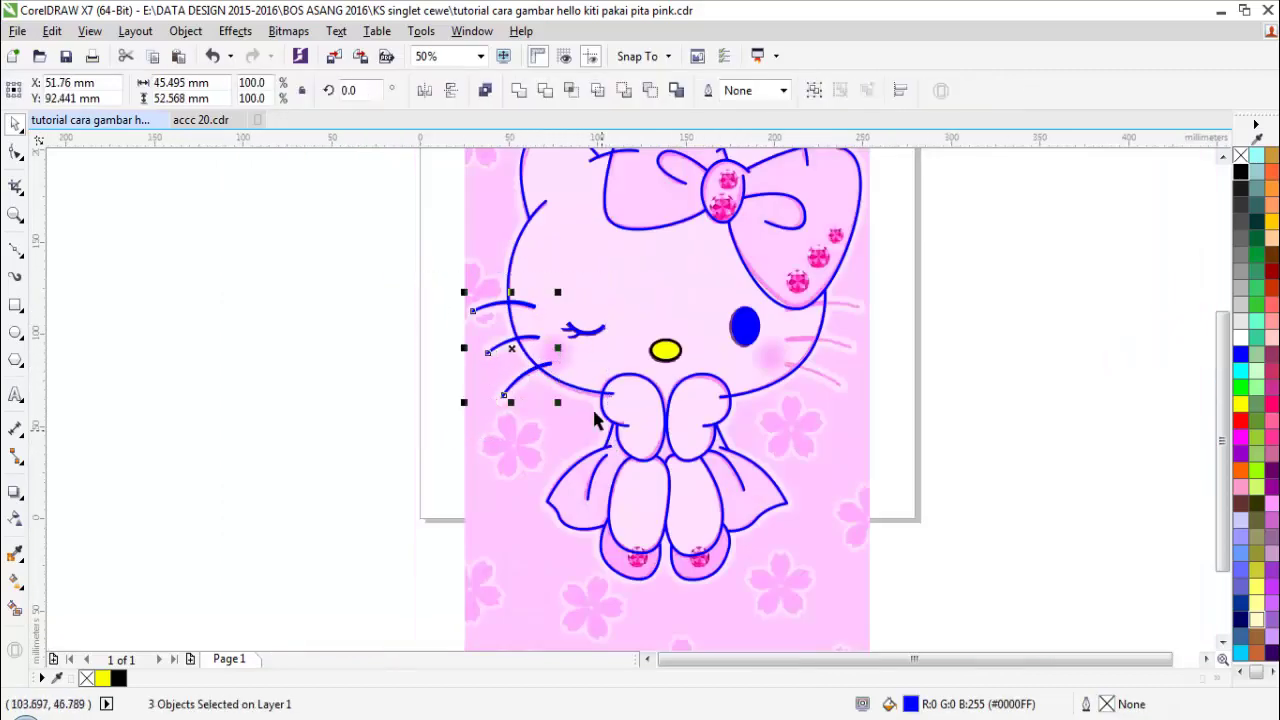
{"action": "left_click", "coordinate": [519, 90]}
{"action": "left_click_drag", "start_coordinate": [550, 342], "coordinate": [676, 323]}
{"action": "left_click", "coordinate": [424, 90]}
{"action": "scroll", "coordinate": [951, 363], "scroll_direction": "up", "scroll_amount": 1}
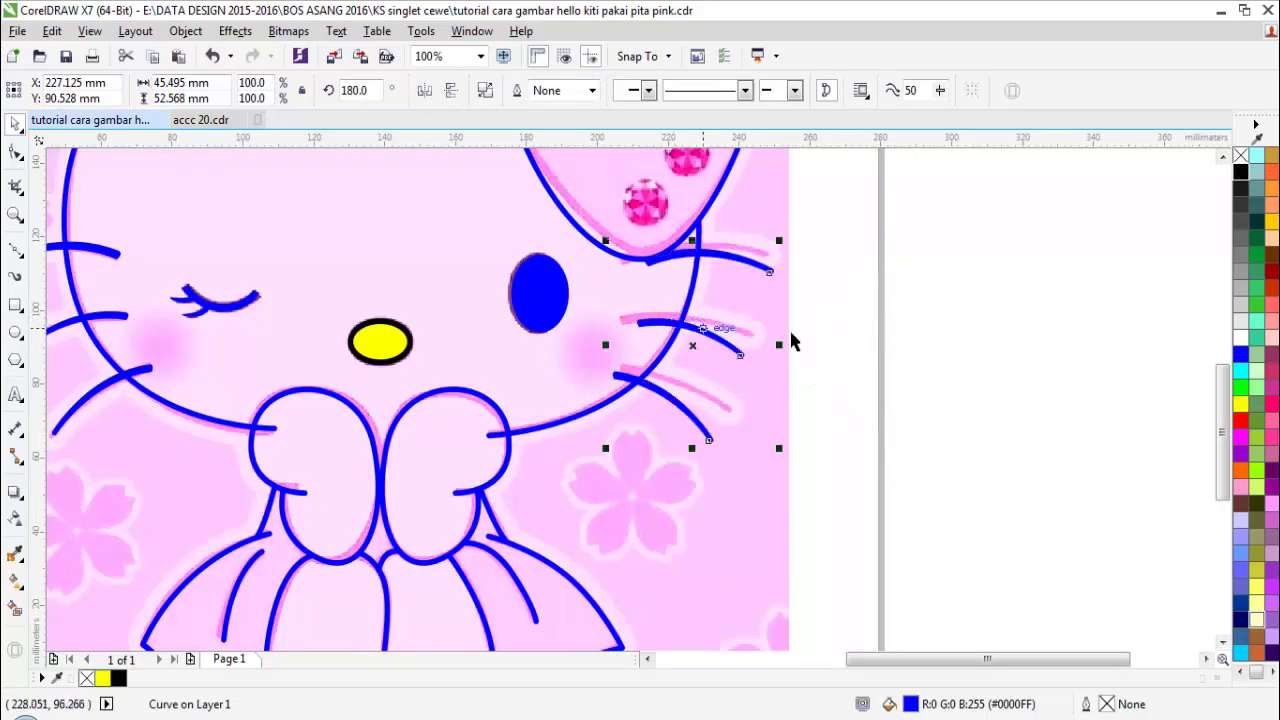
{"action": "left_click", "coordinate": [788, 360]}
{"action": "scroll", "coordinate": [828, 375], "scroll_direction": "down", "scroll_amount": 1}
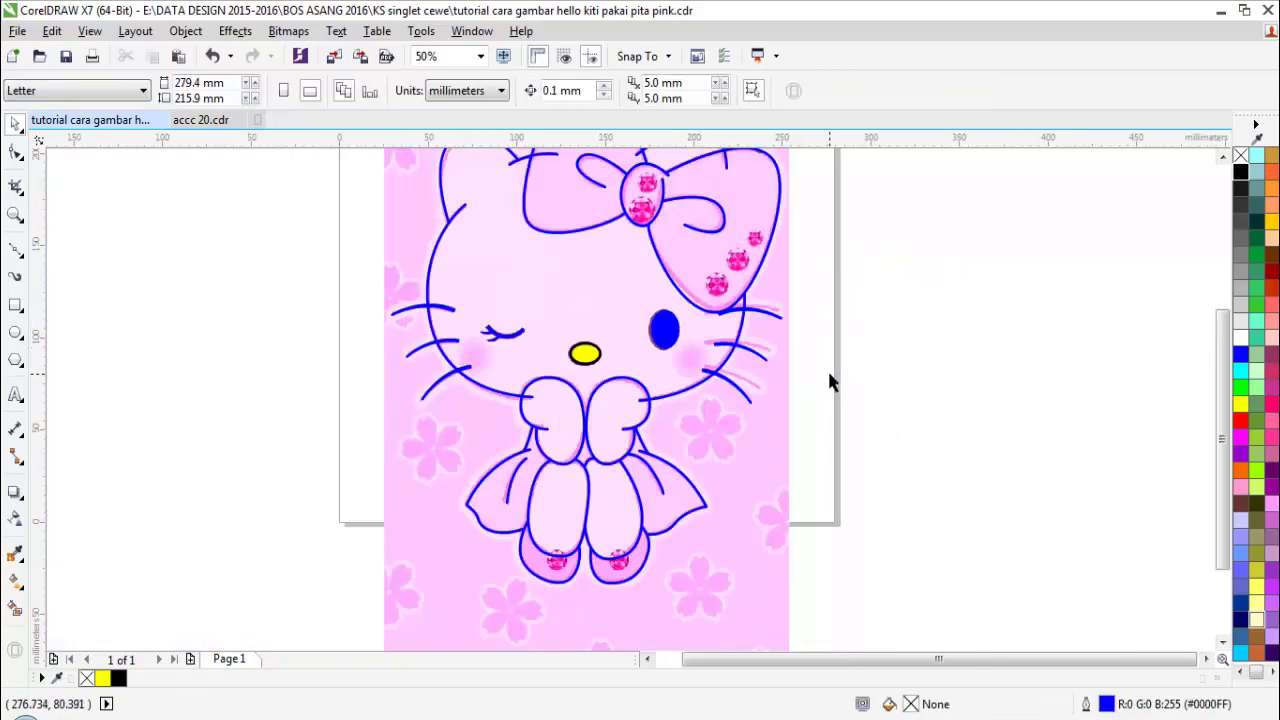
Step: Set the default outline pen width to 0.1 mm
{"action": "scroll", "coordinate": [745, 252], "scroll_direction": "up", "scroll_amount": 2}
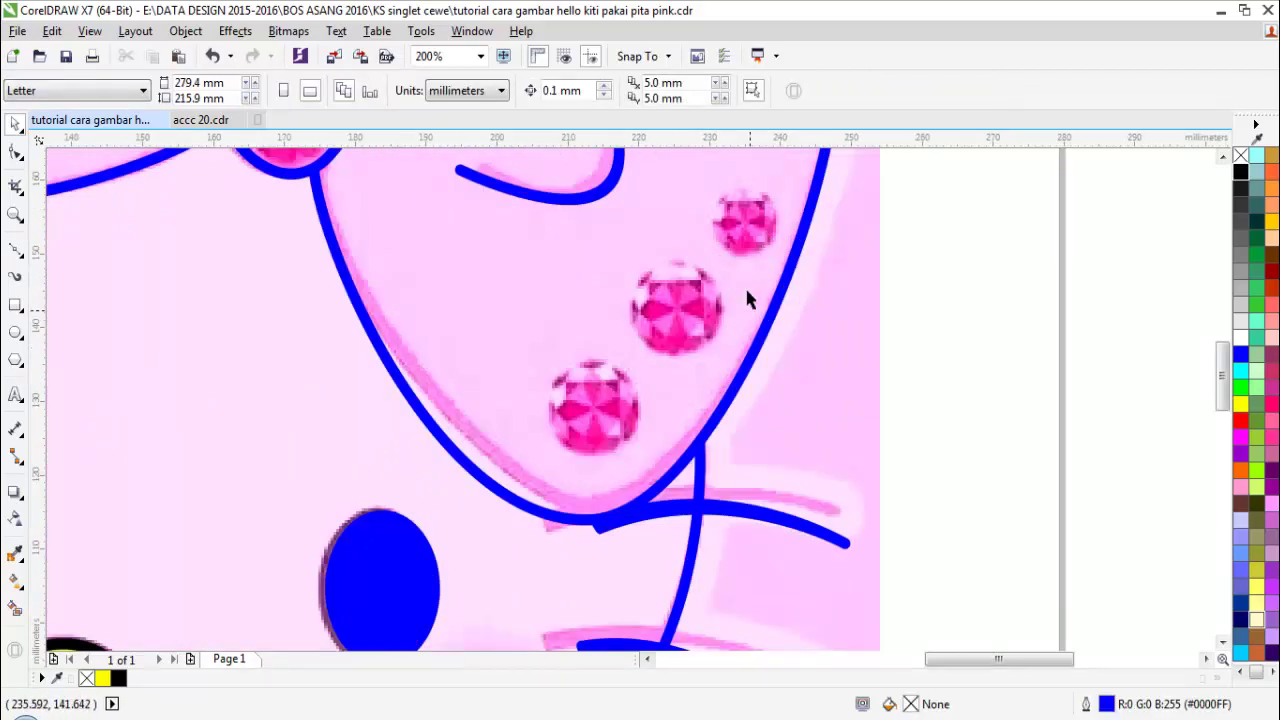
{"action": "scroll", "coordinate": [746, 292], "scroll_direction": "down", "scroll_amount": 2}
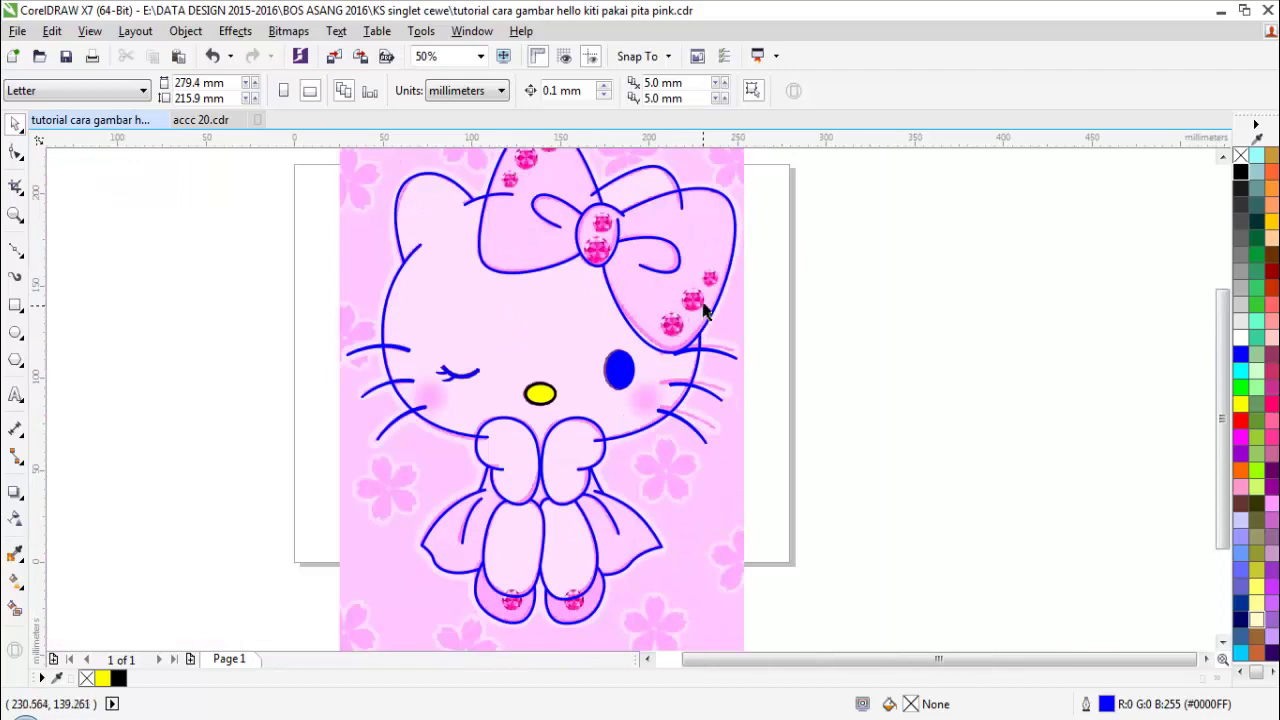
{"action": "scroll", "coordinate": [701, 309], "scroll_direction": "up", "scroll_amount": 2}
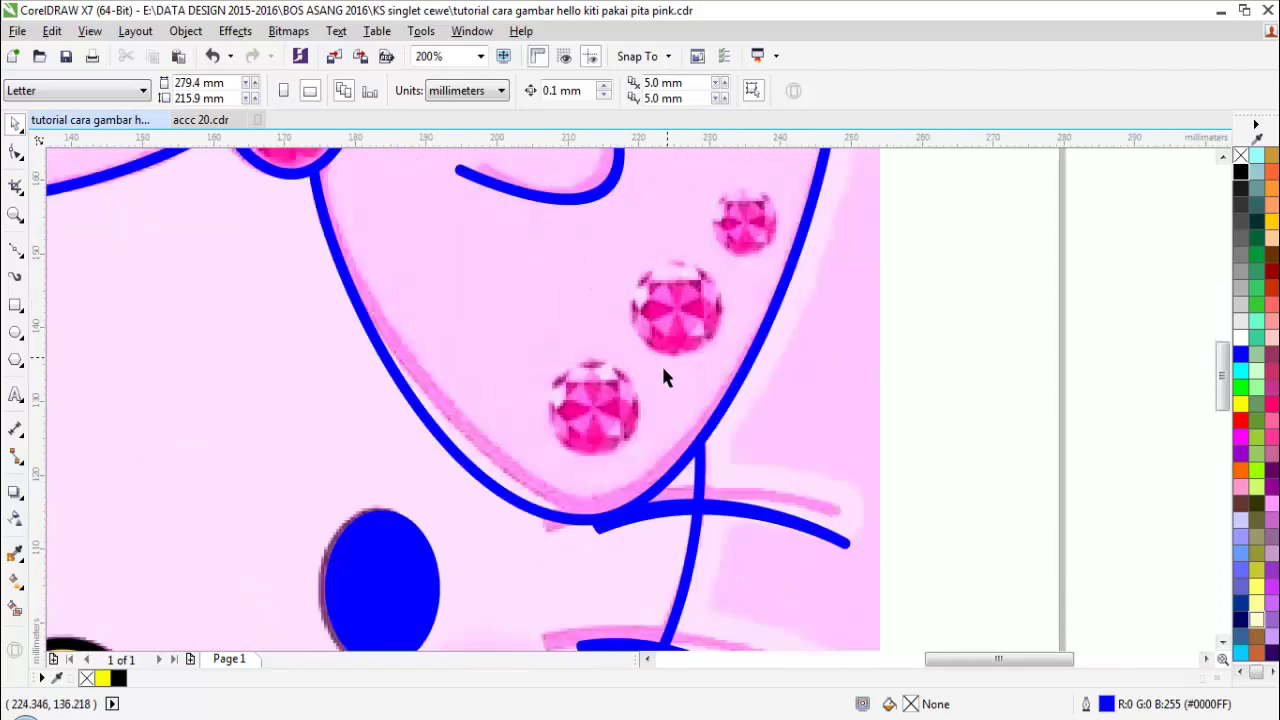
{"action": "key", "text": "F12"}
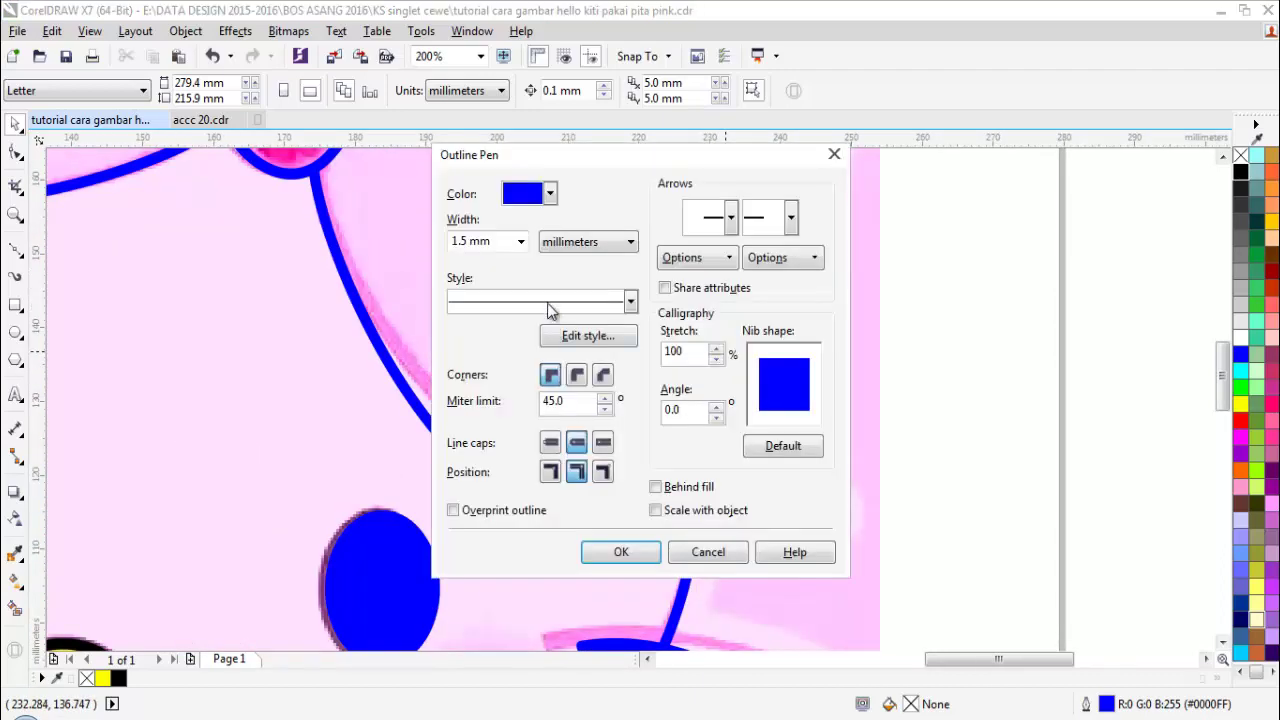
{"action": "left_click", "coordinate": [520, 242]}
{"action": "left_click", "coordinate": [491, 288]}
{"action": "left_click", "coordinate": [599, 553]}
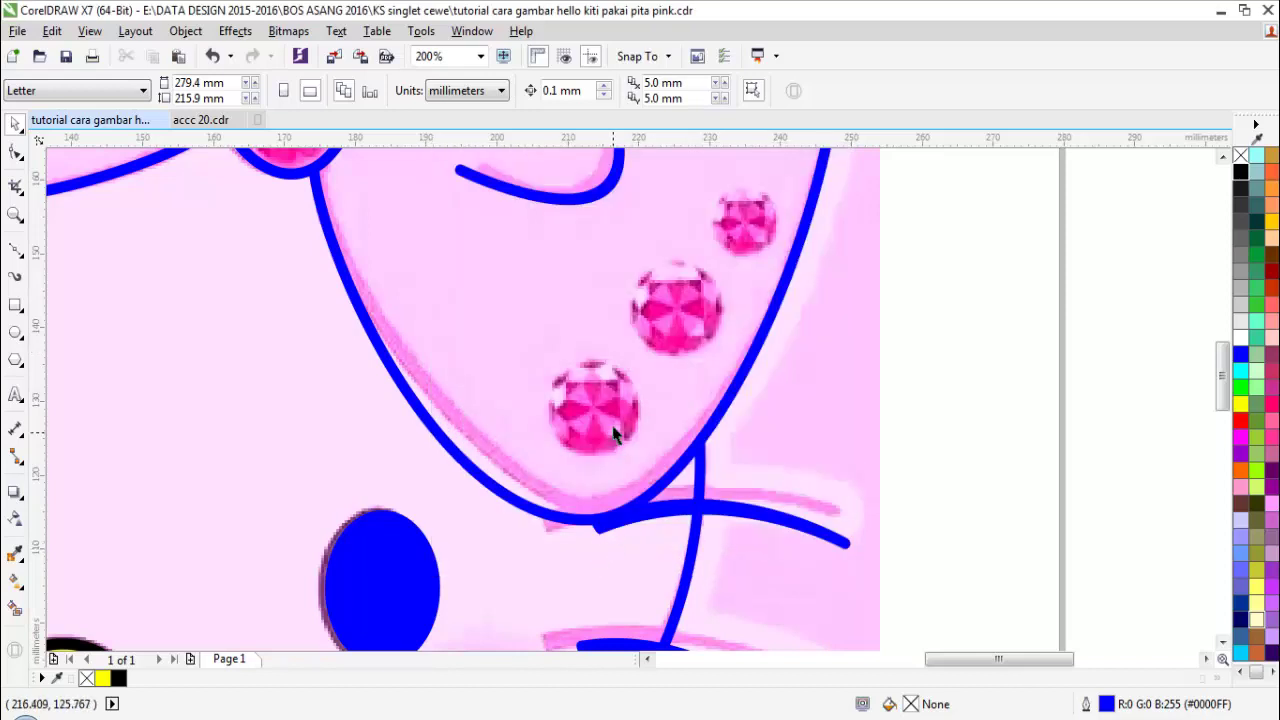
Step: Draw a small circle at the centre of the lowest right-bow gem and a petal ellipse about 2.7 by 5.1 mm above it
{"action": "scroll", "coordinate": [629, 398], "scroll_direction": "up", "scroll_amount": 1}
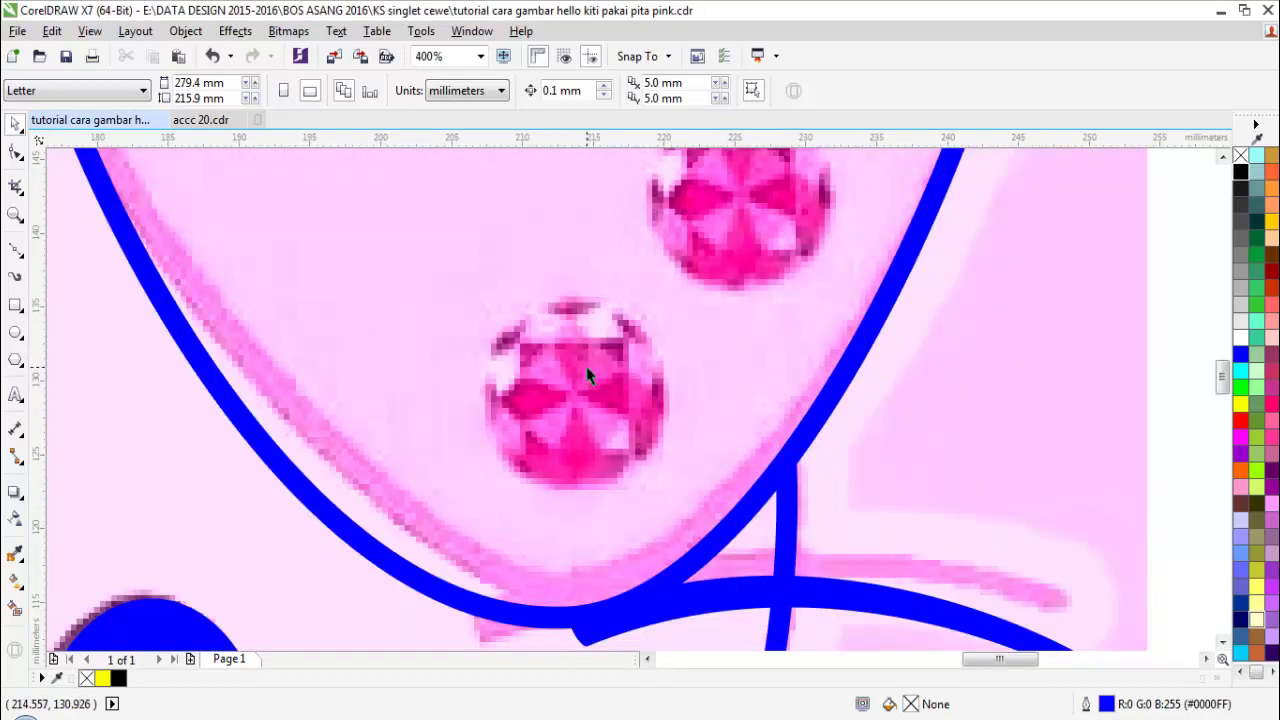
{"action": "left_click", "coordinate": [16, 335]}
{"action": "left_click_drag", "start_coordinate": [545, 367], "coordinate": [593, 410]}
{"action": "scroll", "coordinate": [580, 360], "scroll_direction": "up", "scroll_amount": 1}
{"action": "left_click_drag", "start_coordinate": [520, 210], "coordinate": [594, 358]}
Step: Rotate copies of the petal ellipse around the circle's centre to complete a ring of eight petals
{"action": "key", "text": "space"}
{"action": "left_click", "coordinate": [554, 283]}
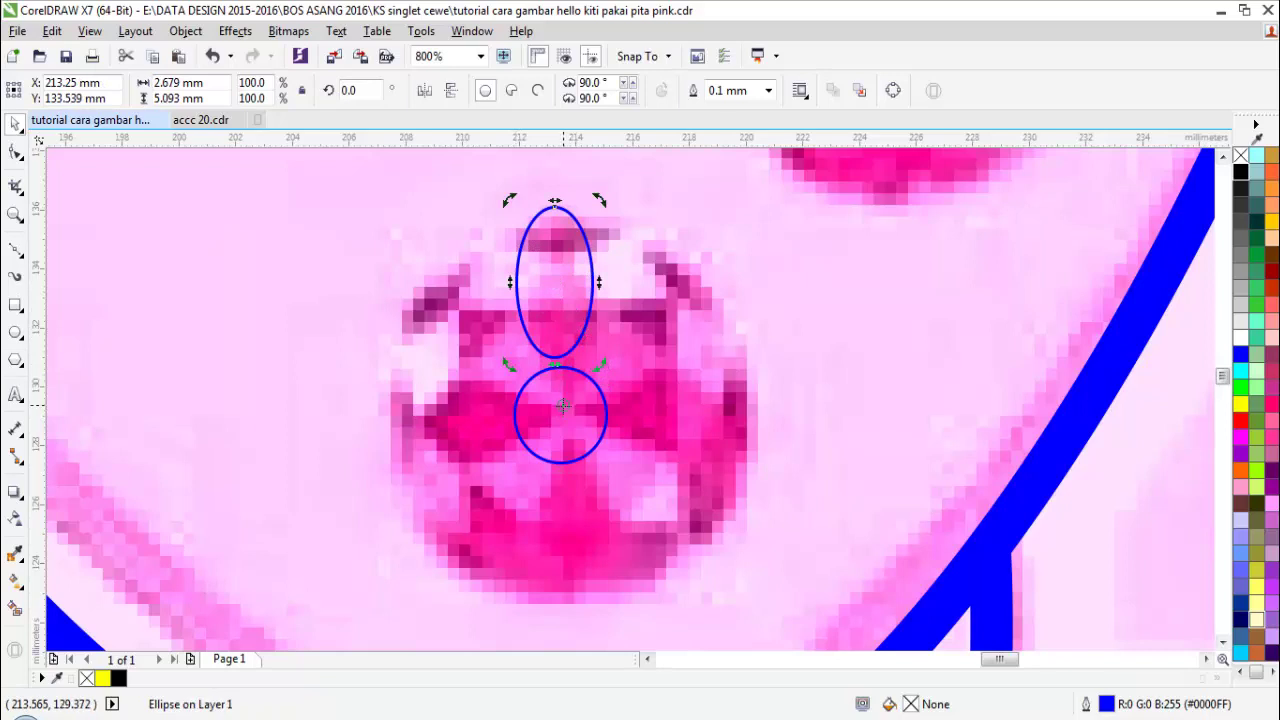
{"action": "left_click_drag", "start_coordinate": [603, 205], "coordinate": [712, 310]}
{"action": "key", "text": "ctrl+r"}
{"action": "key", "text": "ctrl+r"}
{"action": "key", "text": "ctrl+r"}
{"action": "key", "text": "ctrl+r"}
{"action": "key", "text": "ctrl+r"}
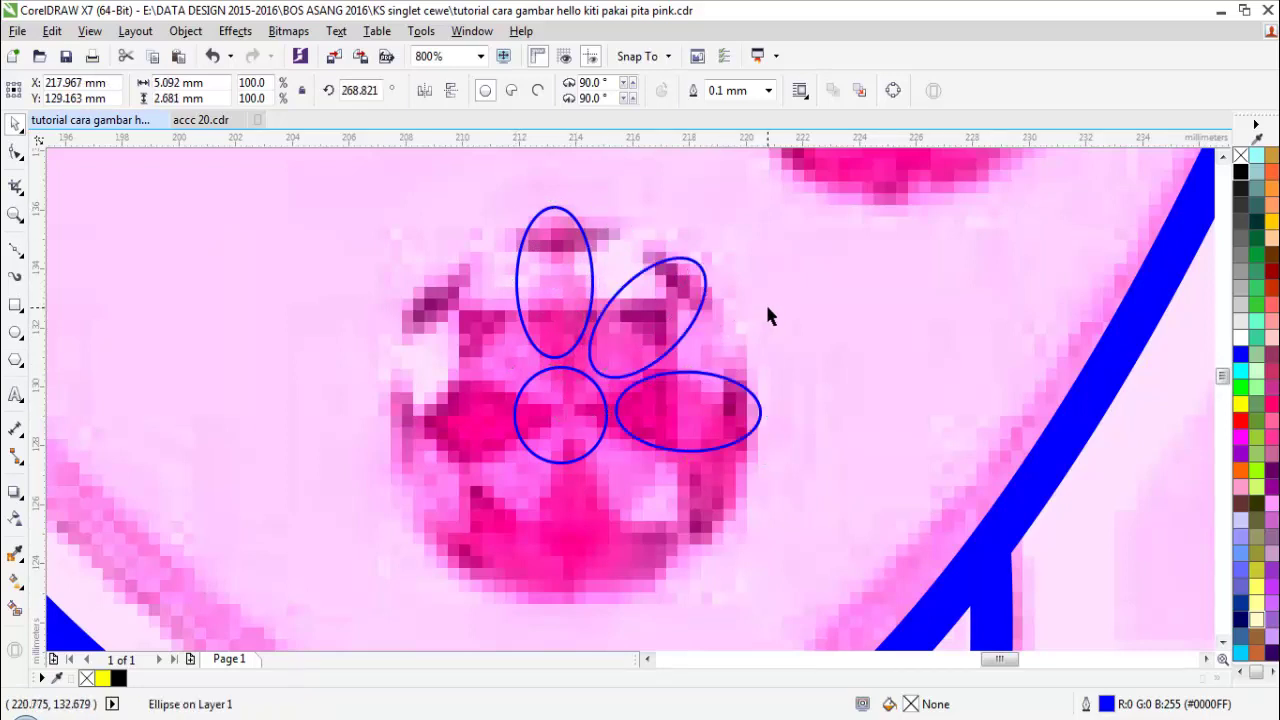
{"action": "key", "text": "ctrl+r"}
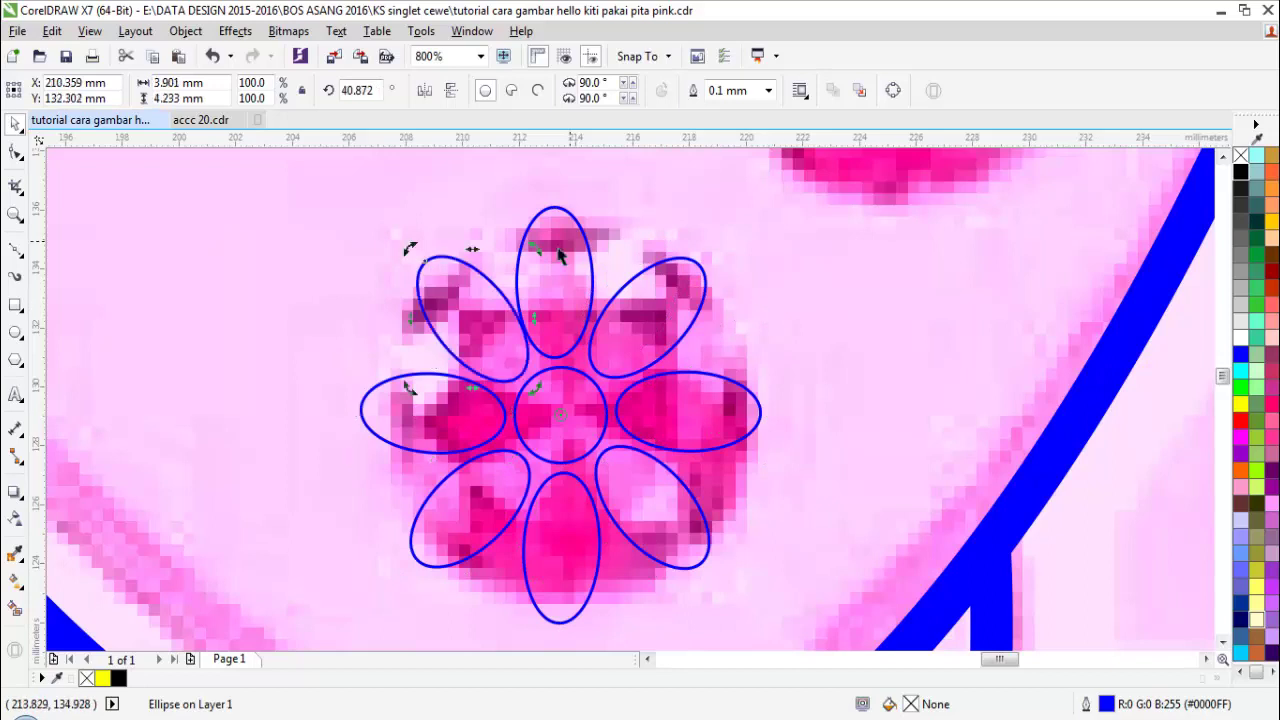
Step: Weld the petals and the centre circle into one flower curve and fill it magenta (#FF00FF)
{"action": "scroll", "coordinate": [527, 241], "scroll_direction": "down", "scroll_amount": 1}
{"action": "left_click", "coordinate": [690, 299]}
{"action": "left_click_drag", "start_coordinate": [391, 214], "coordinate": [672, 450]}
{"action": "left_click", "coordinate": [519, 91]}
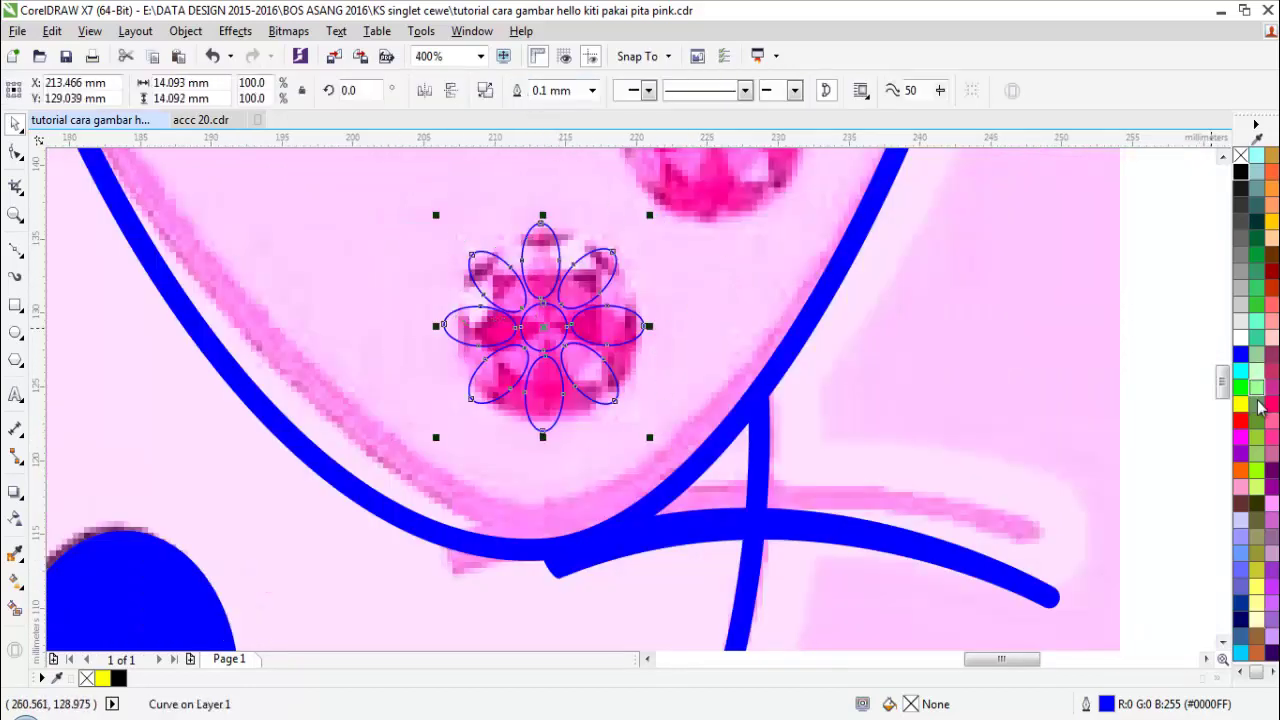
{"action": "left_click", "coordinate": [1243, 440]}
{"action": "scroll", "coordinate": [731, 350], "scroll_direction": "down", "scroll_amount": 1}
{"action": "scroll", "coordinate": [656, 314], "scroll_direction": "up", "scroll_amount": 1}
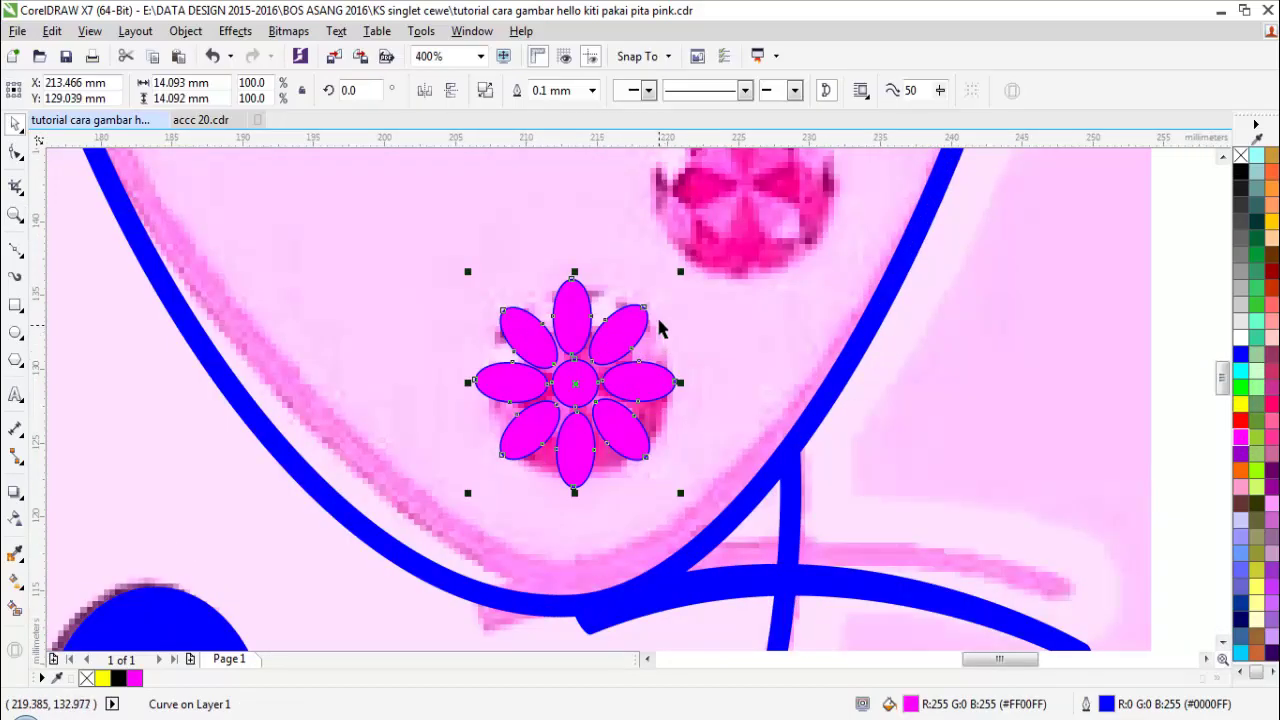
Step: Make a copy of the magenta flower rotated to about 334.5° so its petals fill the gaps, and fill the copy yellow
{"action": "left_click", "coordinate": [635, 323]}
{"action": "left_click_drag", "start_coordinate": [678, 276], "coordinate": [697, 340]}
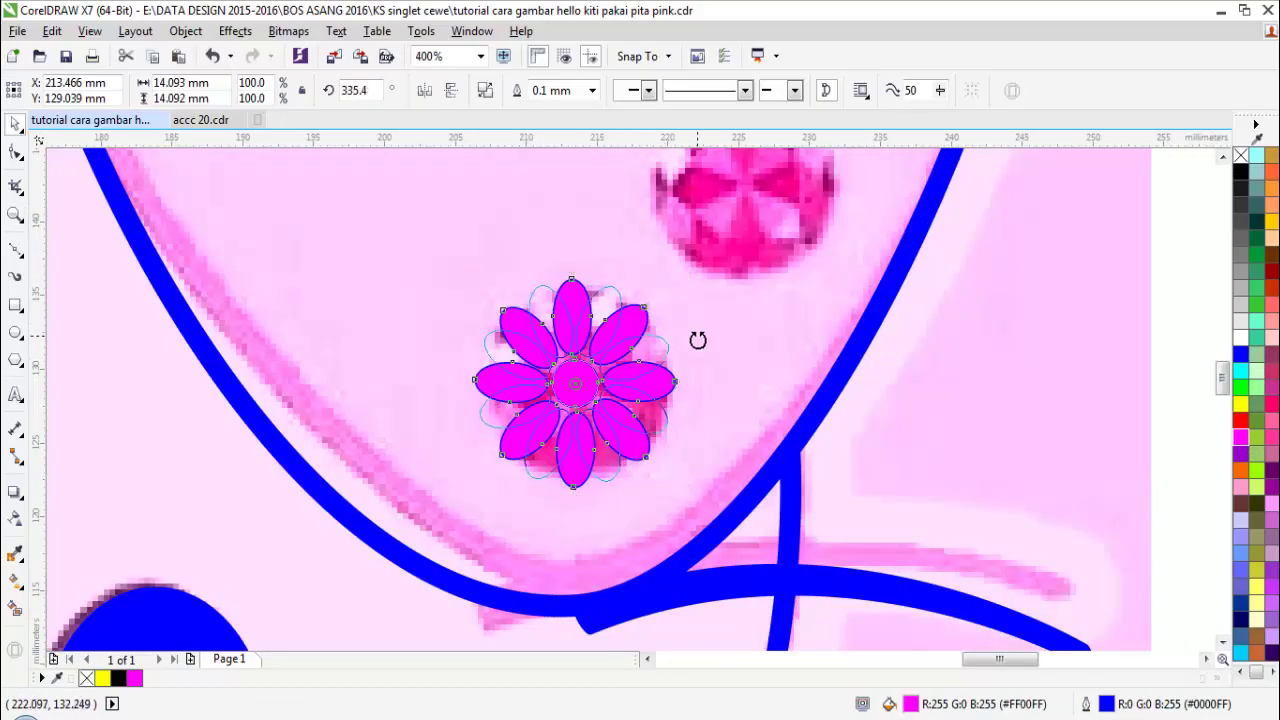
{"action": "right_click", "coordinate": [697, 338]}
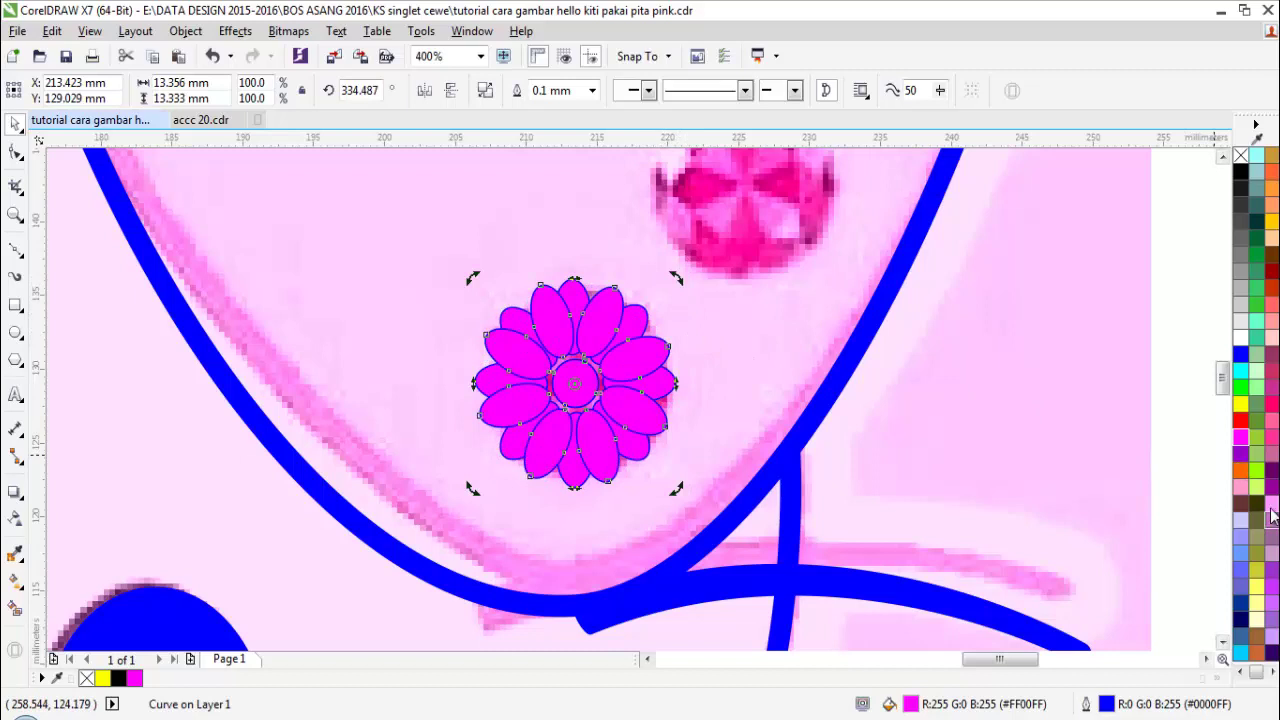
{"action": "left_click", "coordinate": [1271, 504]}
{"action": "key", "text": "Escape"}
{"action": "left_click", "coordinate": [594, 313]}
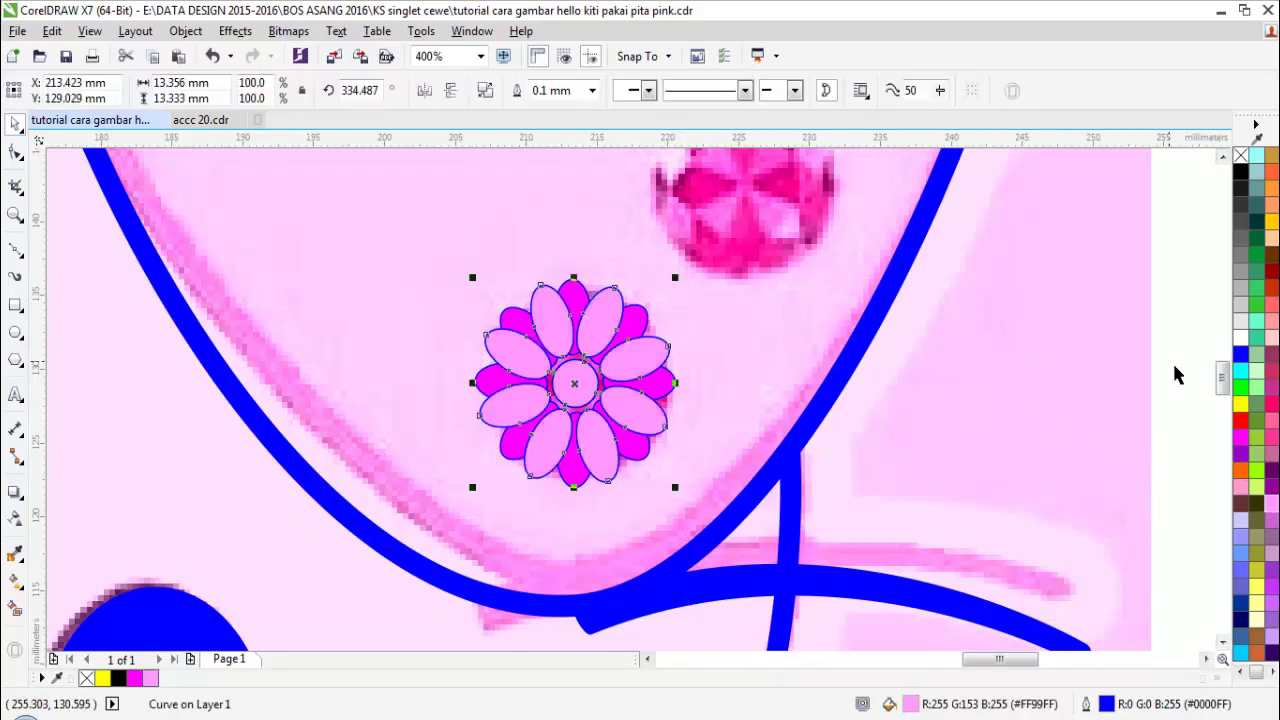
{"action": "left_click", "coordinate": [1242, 405]}
Step: Bring the magenta flower to the front of the yellow one and group the two flowers
{"action": "left_click", "coordinate": [580, 306]}
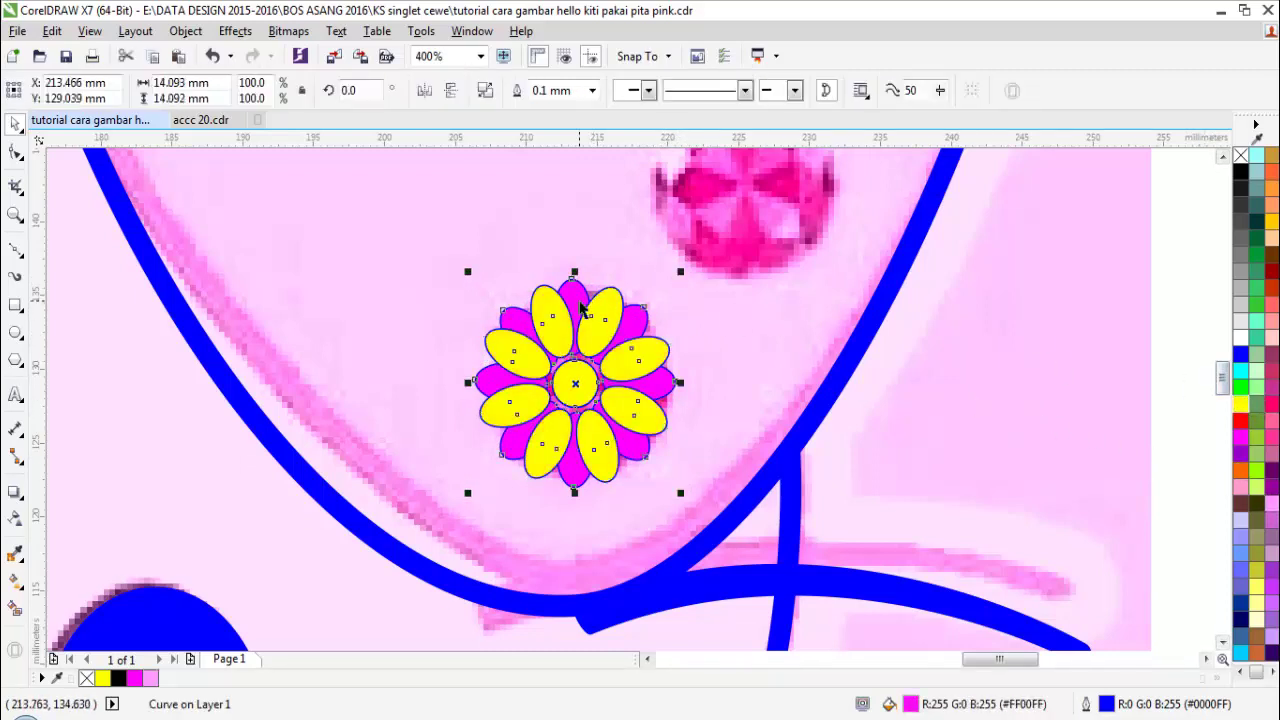
{"action": "key", "text": "shift+Page_Up"}
{"action": "left_click", "coordinate": [966, 382]}
{"action": "scroll", "coordinate": [611, 367], "scroll_direction": "up", "scroll_amount": 1}
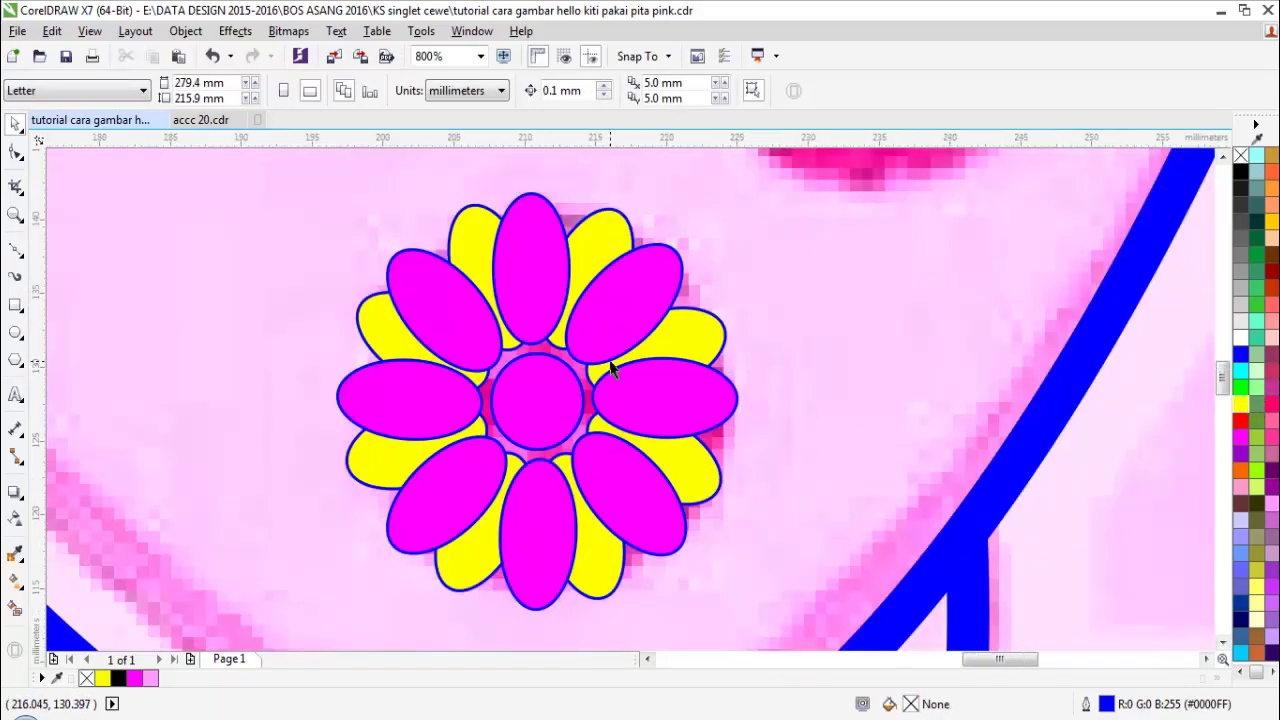
{"action": "scroll", "coordinate": [611, 367], "scroll_direction": "down", "scroll_amount": 1}
{"action": "left_click_drag", "start_coordinate": [754, 532], "coordinate": [754, 532]}
{"action": "left_click_drag", "start_coordinate": [625, 388], "coordinate": [822, 400]}
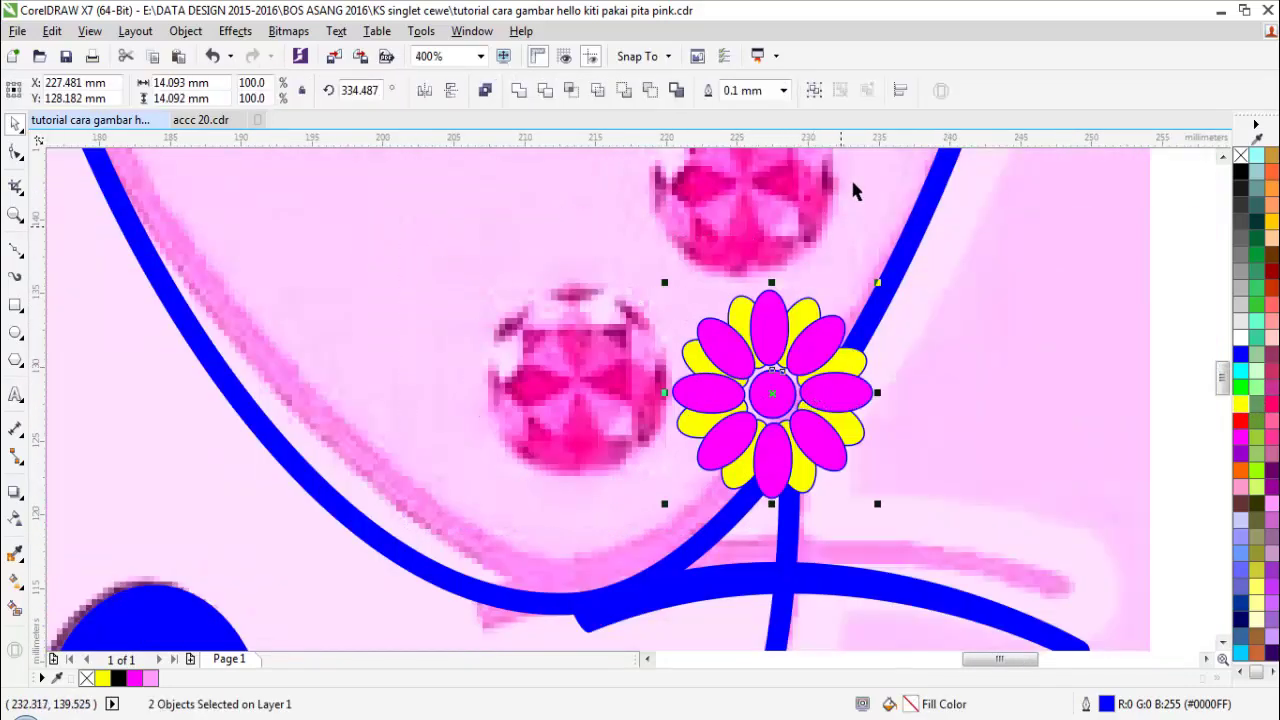
{"action": "key", "text": "ctrl+z"}
{"action": "left_click", "coordinate": [821, 95]}
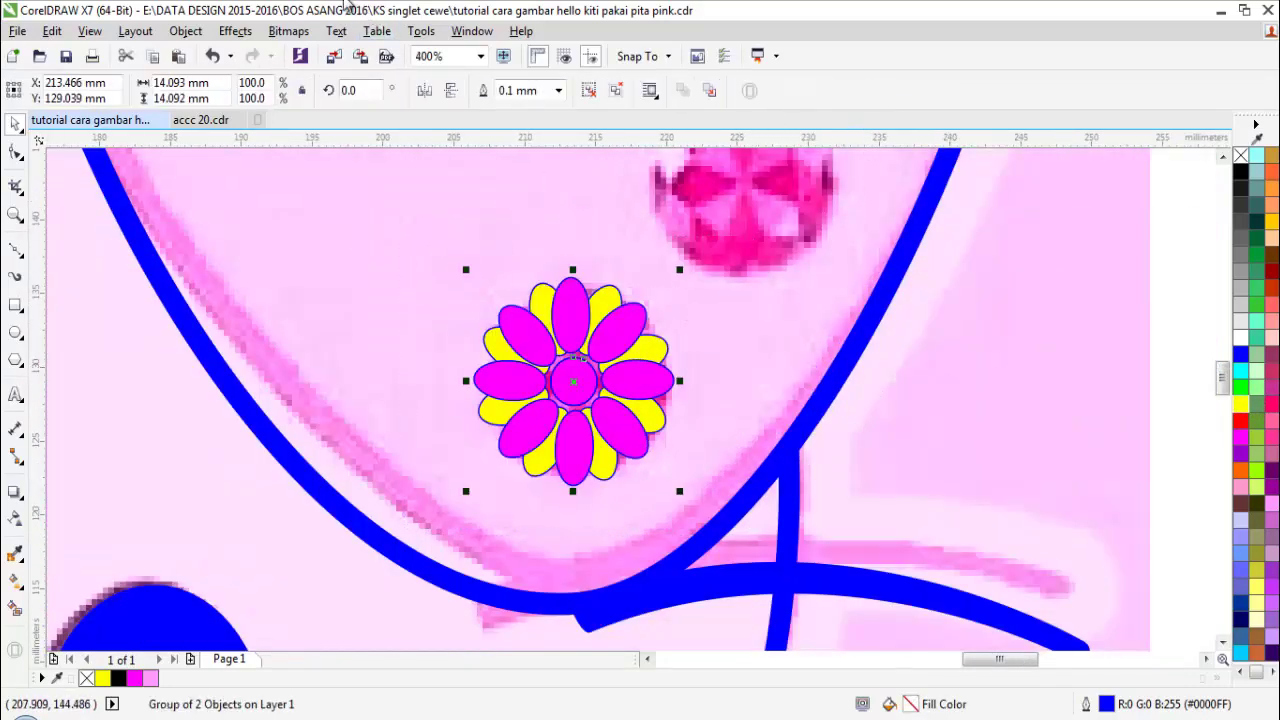
Step: Apply an outside contour with one step and a 1 mm offset to the grouped flower
{"action": "left_click", "coordinate": [238, 32]}
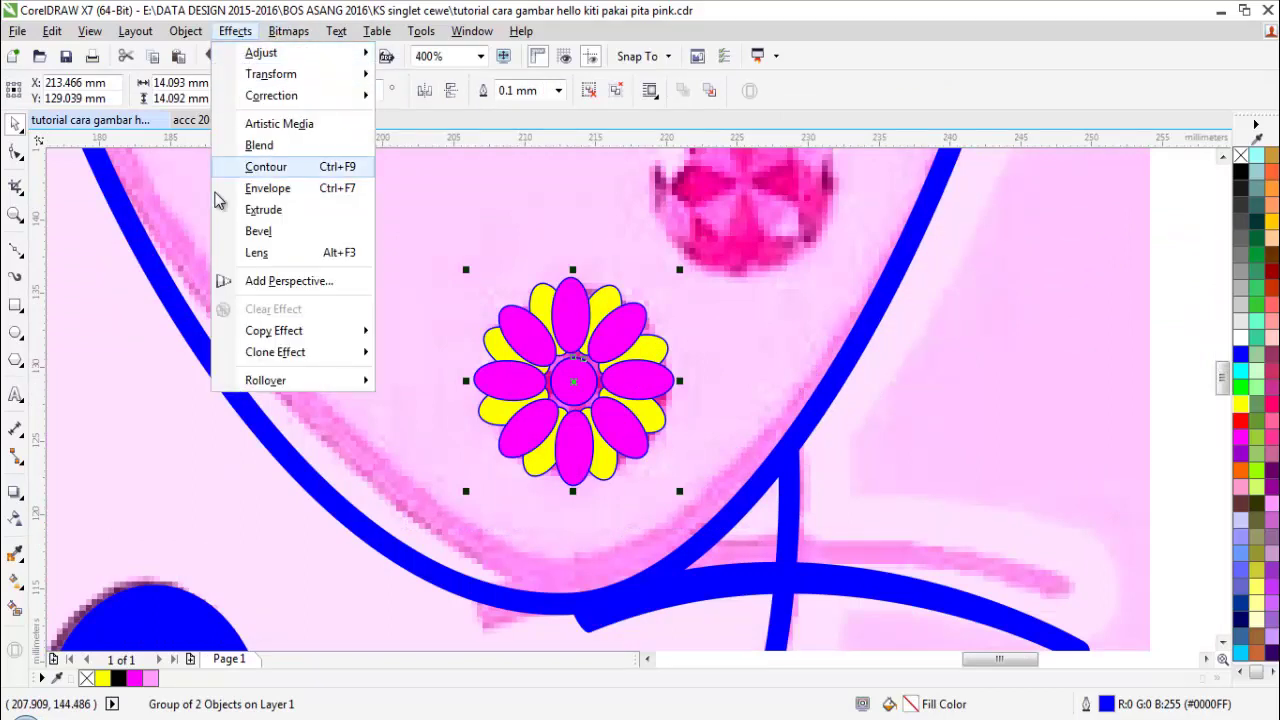
{"action": "left_click", "coordinate": [268, 167]}
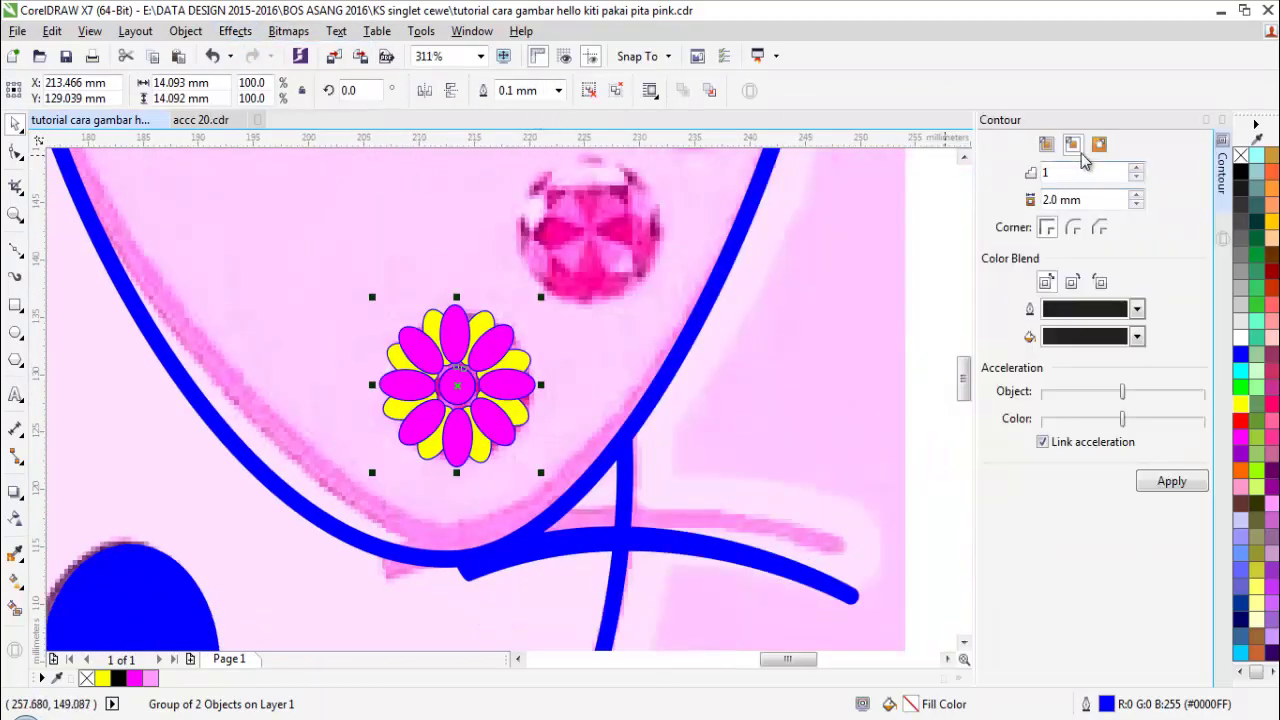
{"action": "left_click", "coordinate": [1091, 198]}
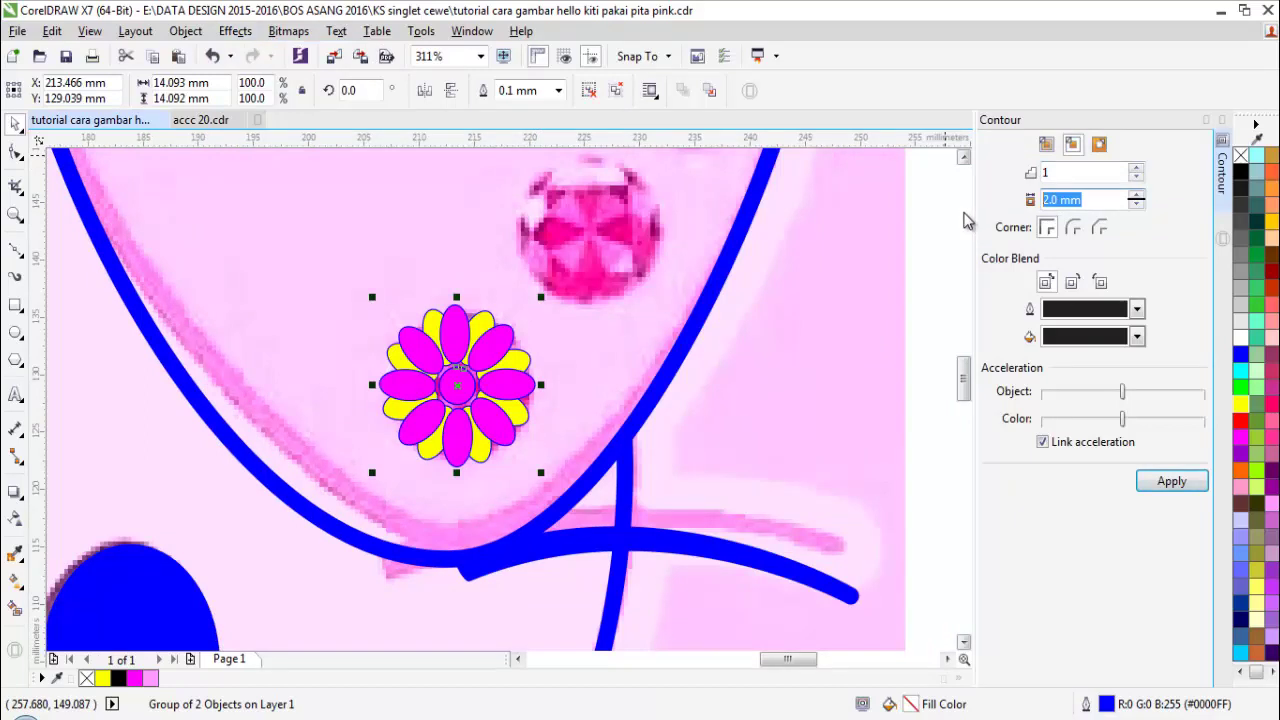
{"action": "left_click", "coordinate": [1080, 178]}
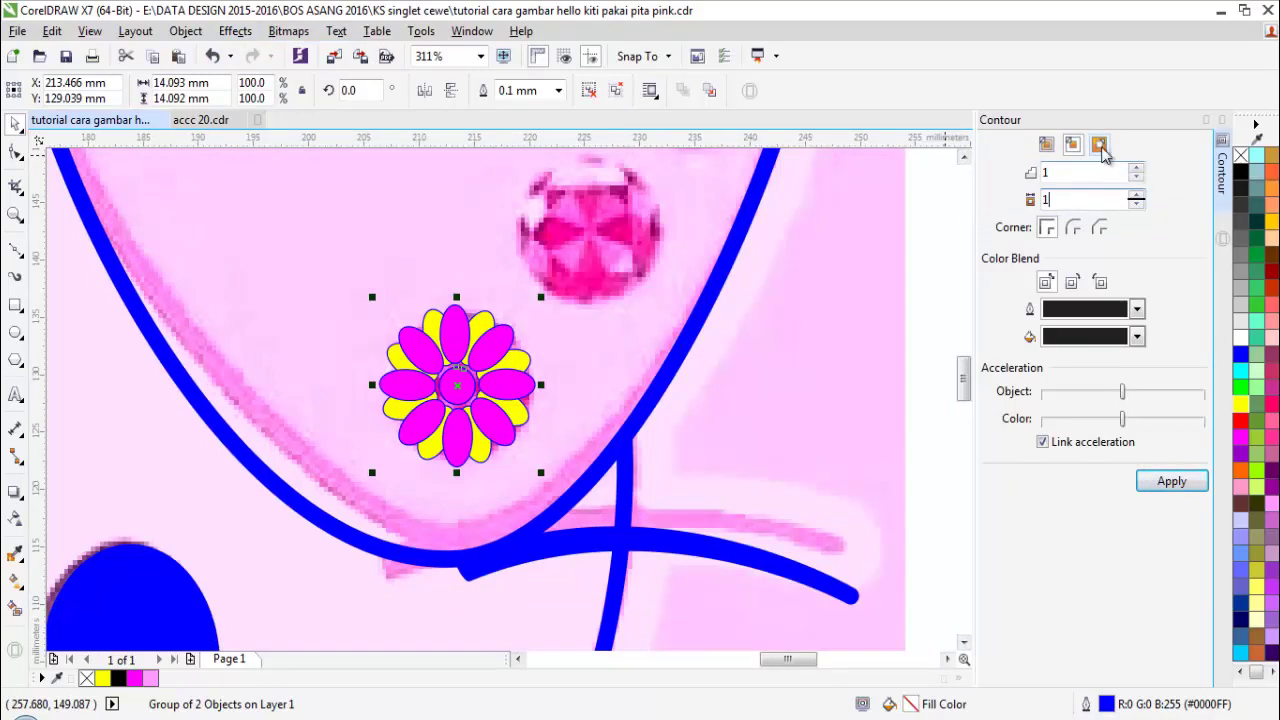
{"action": "type", "text": "1"}
{"action": "left_click", "coordinate": [1178, 485]}
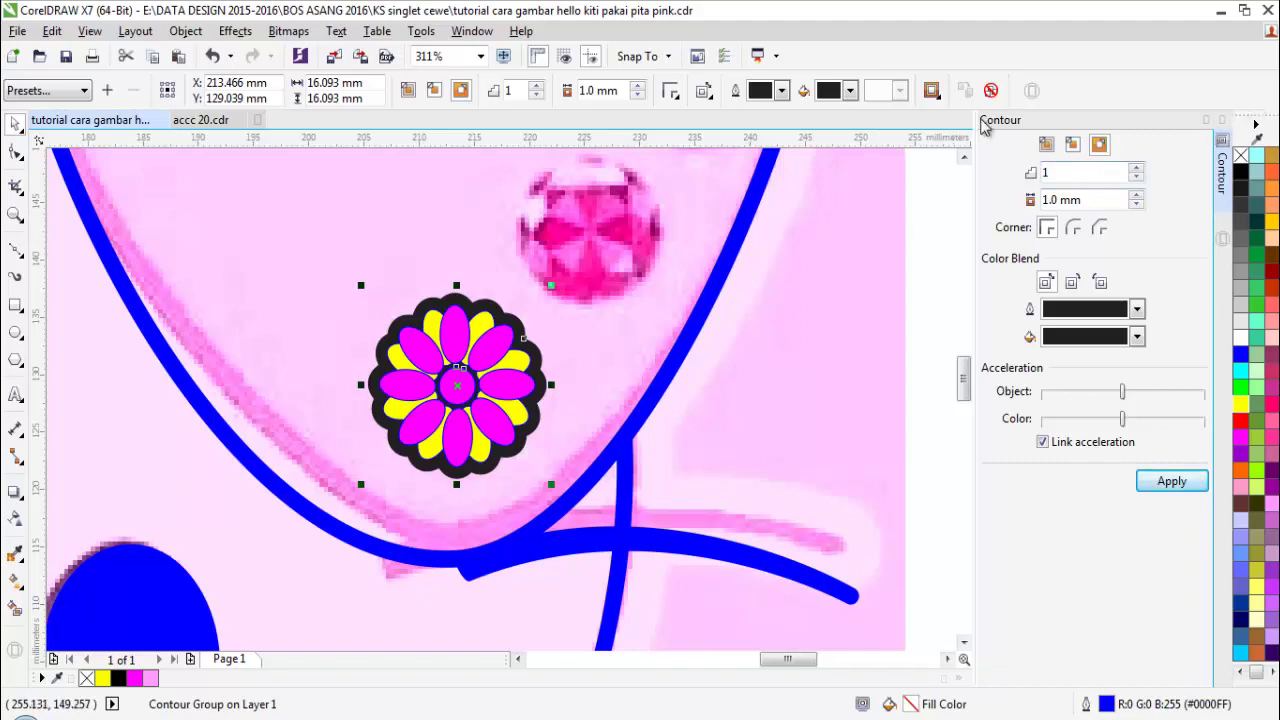
Step: Break the contour group apart and fill the separated contour shape white
{"action": "key", "text": "Escape"}
{"action": "scroll", "coordinate": [571, 312], "scroll_direction": "up", "scroll_amount": 3}
{"action": "right_click", "coordinate": [323, 357]}
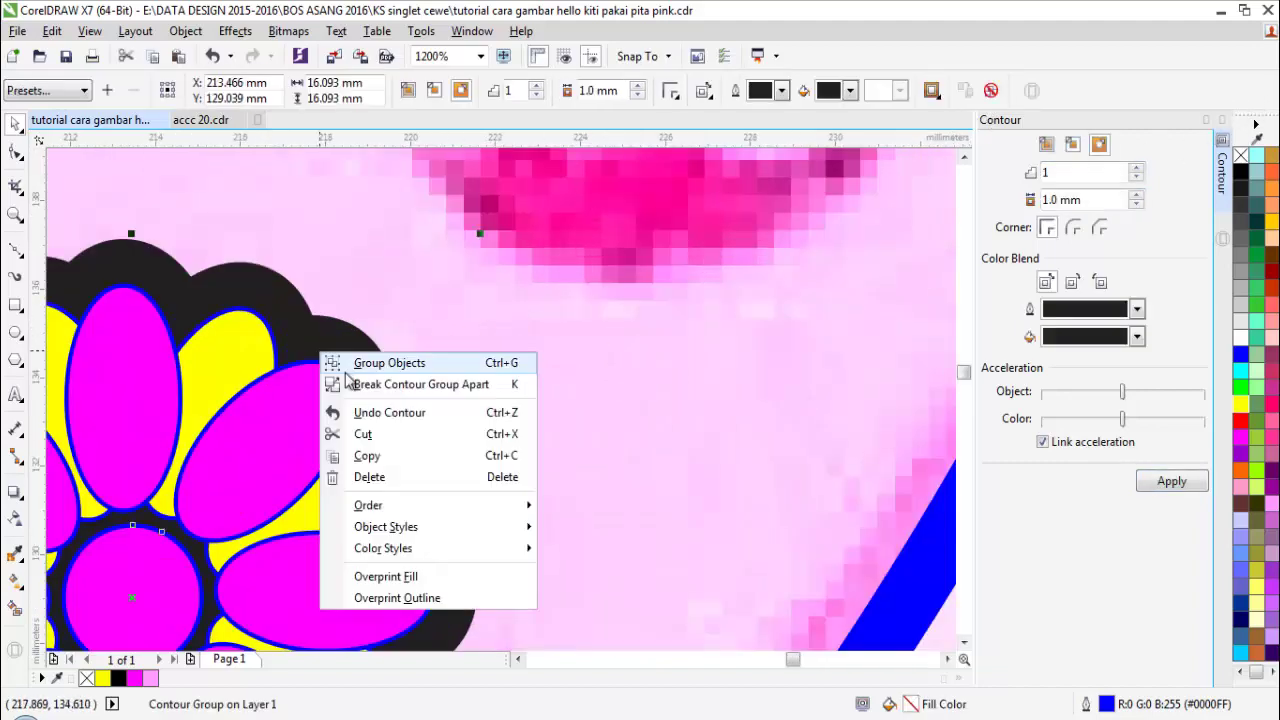
{"action": "left_click", "coordinate": [497, 382]}
{"action": "left_click", "coordinate": [500, 379]}
{"action": "left_click_drag", "start_coordinate": [333, 354], "coordinate": [442, 327]}
{"action": "key", "text": "ctrl+z"}
{"action": "scroll", "coordinate": [481, 333], "scroll_direction": "down", "scroll_amount": 1}
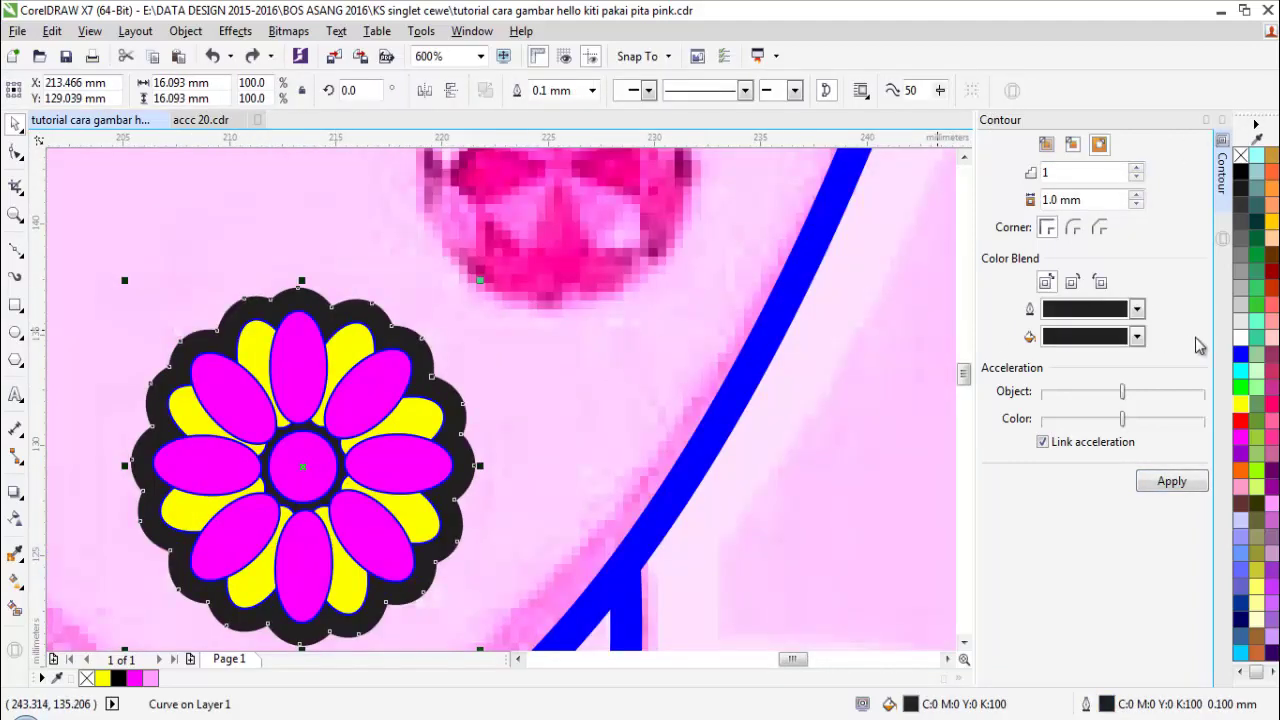
{"action": "left_click", "coordinate": [1241, 337]}
{"action": "scroll", "coordinate": [903, 337], "scroll_direction": "down", "scroll_amount": 1}
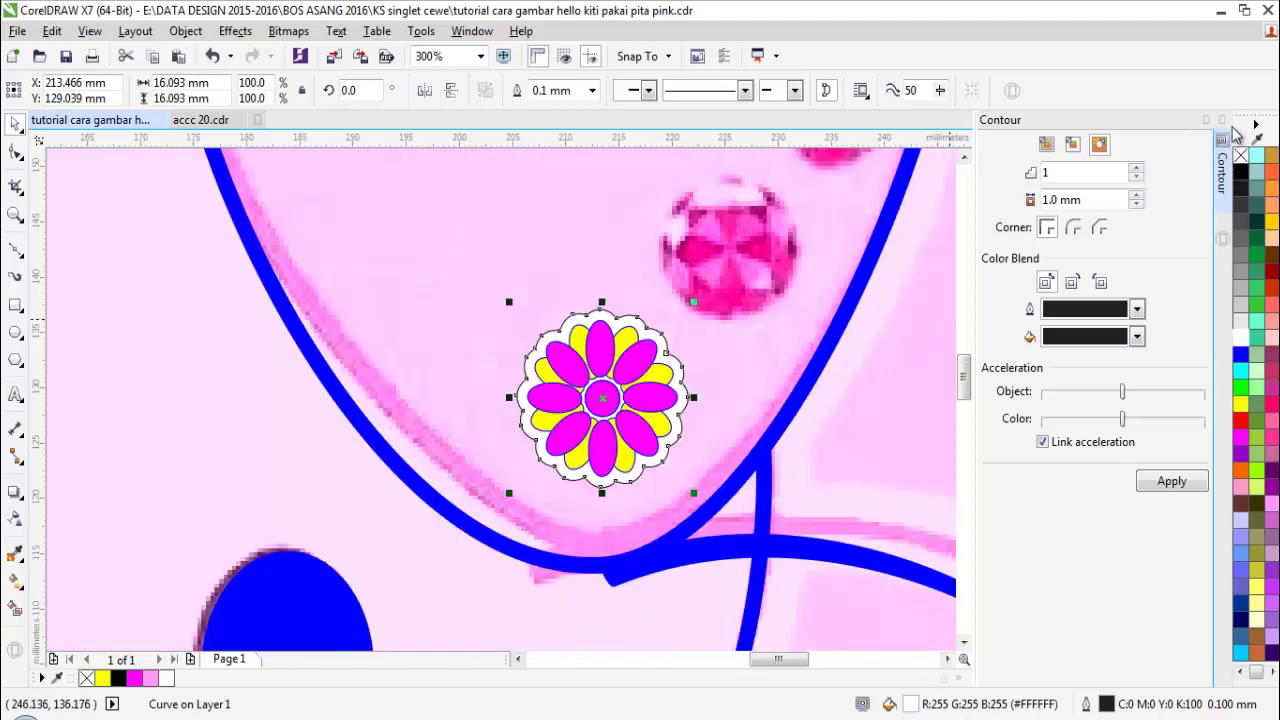
{"action": "left_click", "coordinate": [1221, 119]}
Step: Remove the outlines from the two-tone flower and its white backing and group them
{"action": "scroll", "coordinate": [1021, 226], "scroll_direction": "down", "scroll_amount": 1}
{"action": "left_click", "coordinate": [1008, 284]}
{"action": "key", "text": "F2"}
{"action": "left_click", "coordinate": [846, 274]}
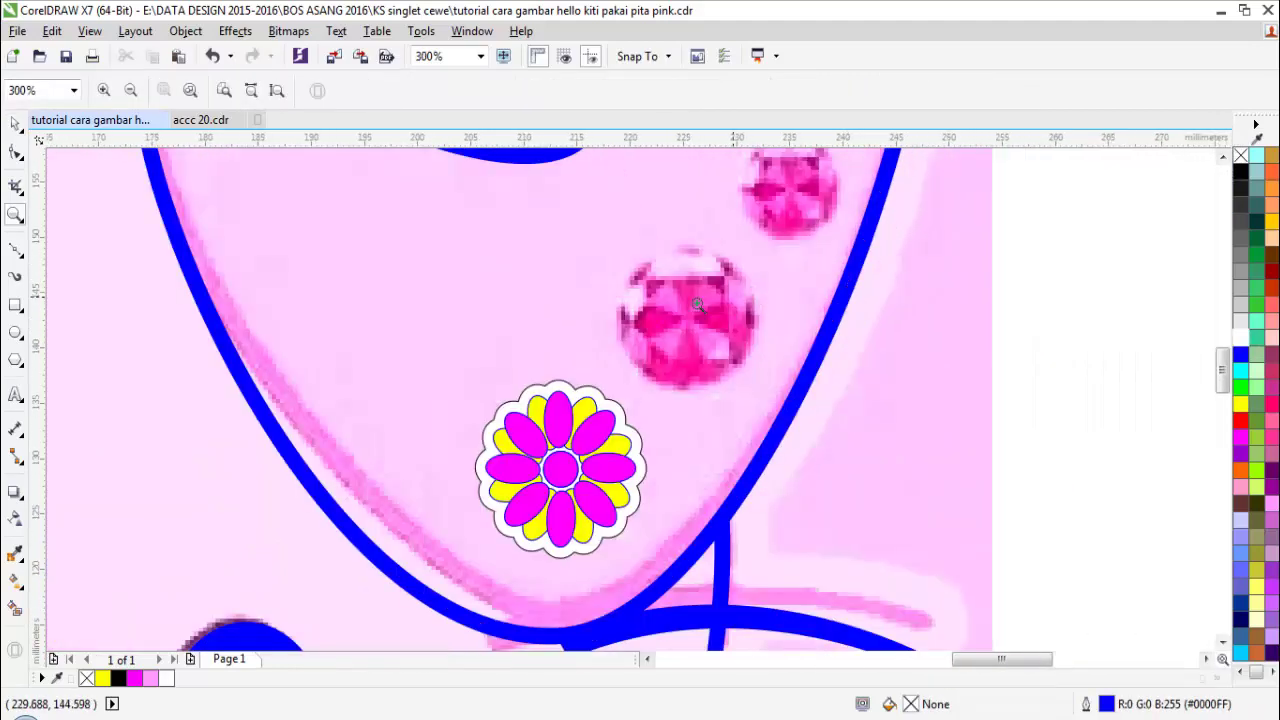
{"action": "scroll", "coordinate": [700, 303], "scroll_direction": "down", "scroll_amount": 1}
{"action": "left_click_drag", "start_coordinate": [530, 327], "coordinate": [708, 477]}
{"action": "right_click", "coordinate": [1241, 155]}
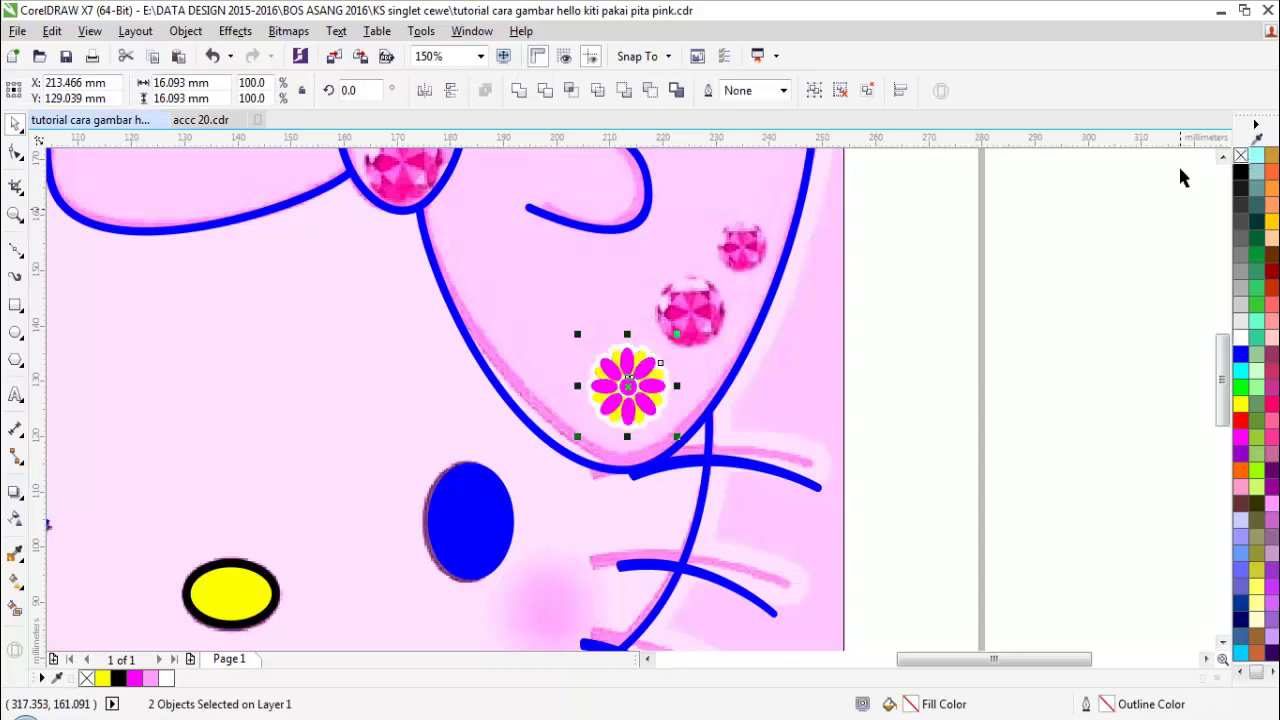
{"action": "key", "text": "Escape"}
Step: Copy the grouped flower onto the middle gem of the right bow loop and scale the copy to about 13.5 mm
{"action": "scroll", "coordinate": [694, 294], "scroll_direction": "down", "scroll_amount": 1}
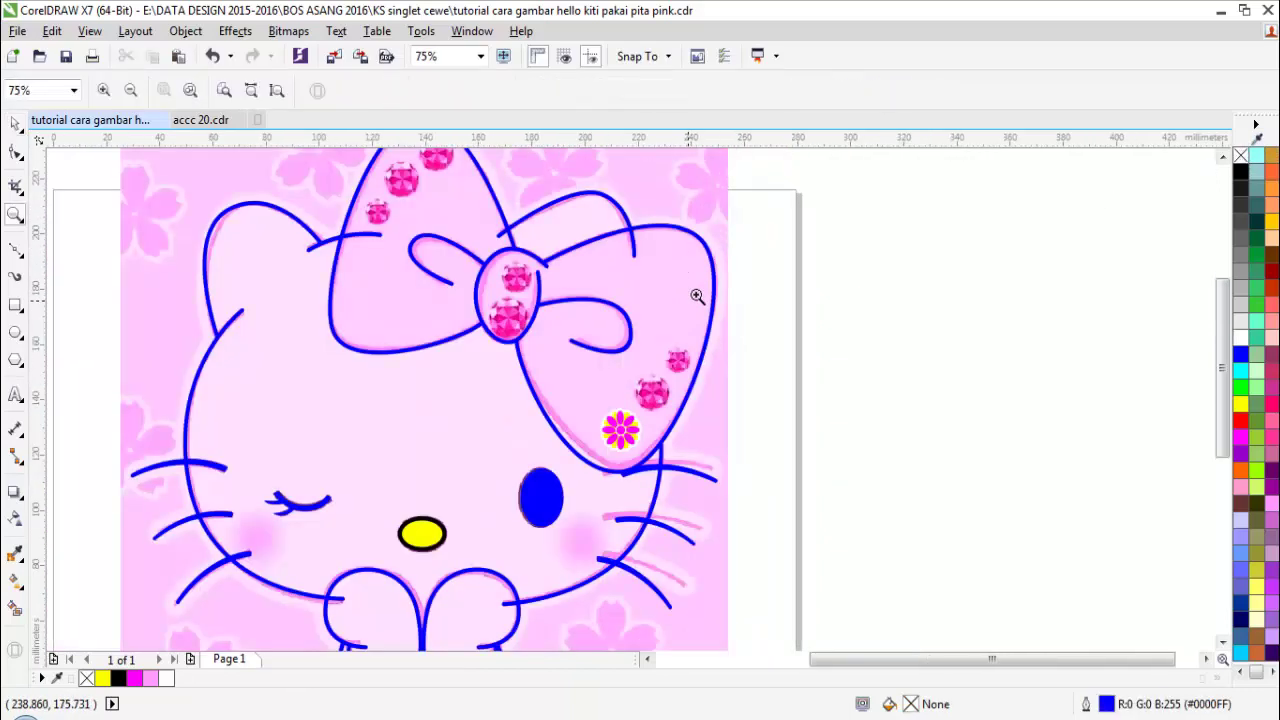
{"action": "scroll", "coordinate": [694, 357], "scroll_direction": "up", "scroll_amount": 2}
{"action": "left_click_drag", "start_coordinate": [430, 597], "coordinate": [556, 477]}
{"action": "left_click_drag", "start_coordinate": [608, 396], "coordinate": [593, 412]}
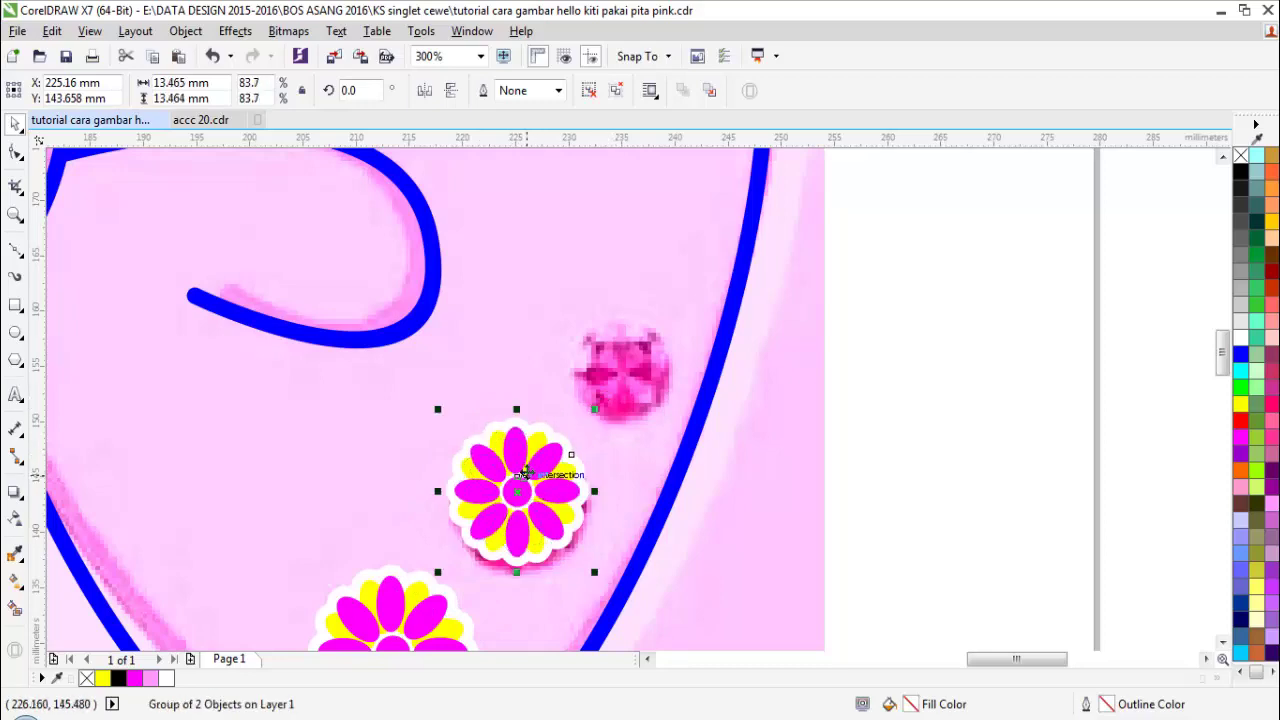
{"action": "left_click_drag", "start_coordinate": [528, 472], "coordinate": [532, 483]}
{"action": "key", "text": "Escape"}
{"action": "scroll", "coordinate": [562, 520], "scroll_direction": "up", "scroll_amount": 1}
{"action": "key", "text": "space"}
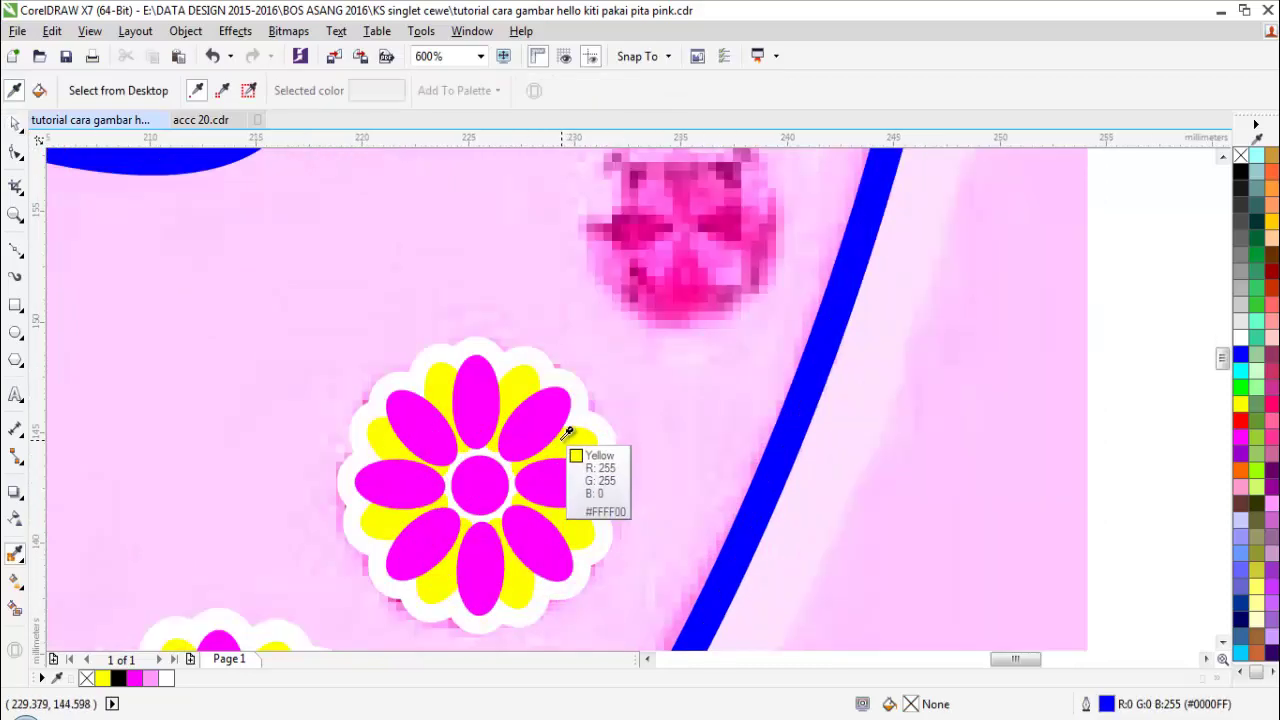
Step: Copy the middle flower onto the uppermost gem of the right bow loop and scale the copy to about 10.5 mm
{"action": "key", "text": "space"}
{"action": "scroll", "coordinate": [553, 477], "scroll_direction": "down", "scroll_amount": 1}
{"action": "scroll", "coordinate": [553, 477], "scroll_direction": "up", "scroll_amount": 1}
{"action": "scroll", "coordinate": [555, 485], "scroll_direction": "down", "scroll_amount": 1}
{"action": "left_click_drag", "start_coordinate": [555, 485], "coordinate": [655, 346]}
{"action": "left_click_drag", "start_coordinate": [693, 260], "coordinate": [676, 279]}
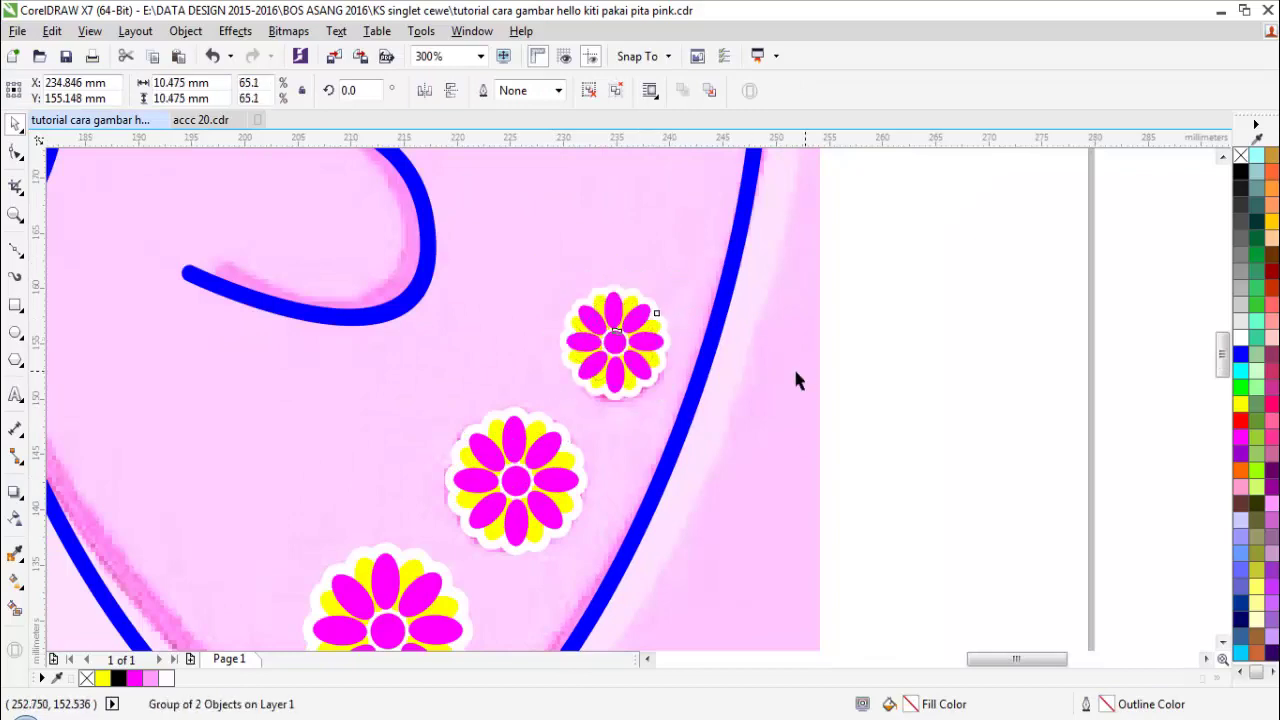
{"action": "left_click", "coordinate": [794, 367]}
Step: Copy the largest flower onto the lower gem in the bow's knot and scale the copy to about 13 mm
{"action": "scroll", "coordinate": [631, 381], "scroll_direction": "down", "scroll_amount": 2}
{"action": "key", "text": "z"}
{"action": "left_click", "coordinate": [500, 347]}
{"action": "left_click", "coordinate": [771, 608]}
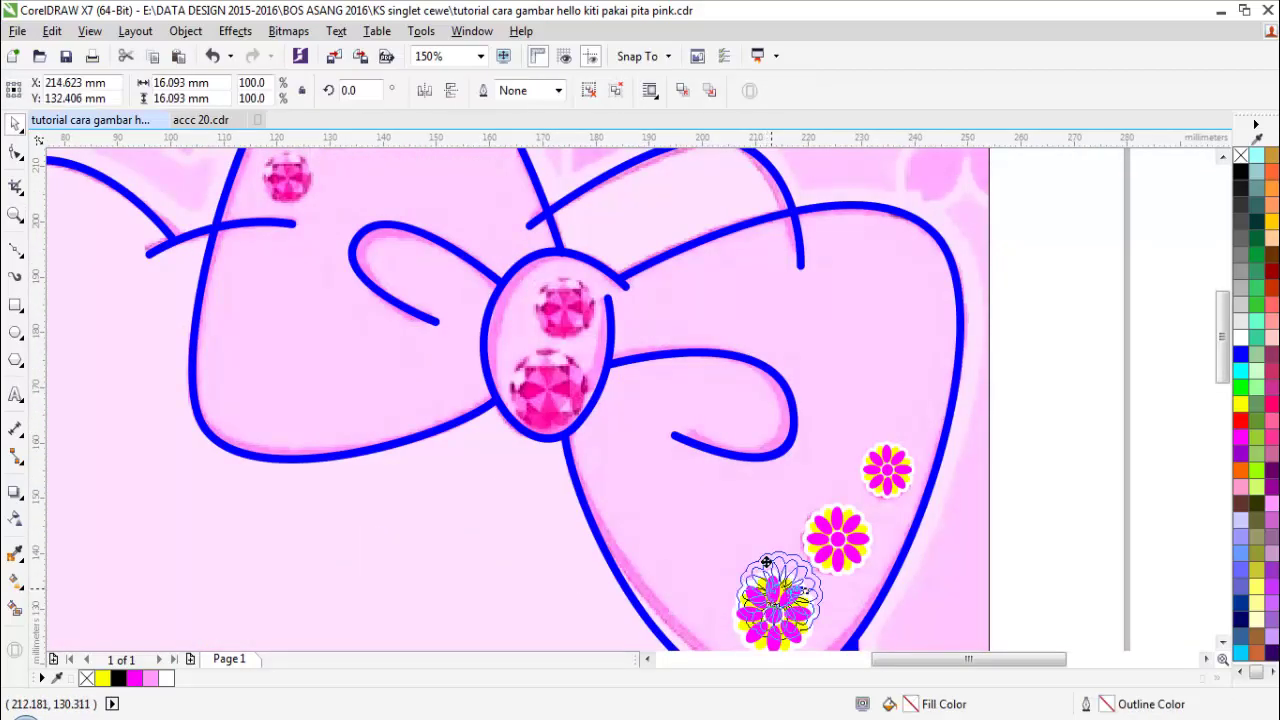
{"action": "left_click_drag", "start_coordinate": [771, 608], "coordinate": [545, 376]}
{"action": "scroll", "coordinate": [555, 368], "scroll_direction": "up", "scroll_amount": 1}
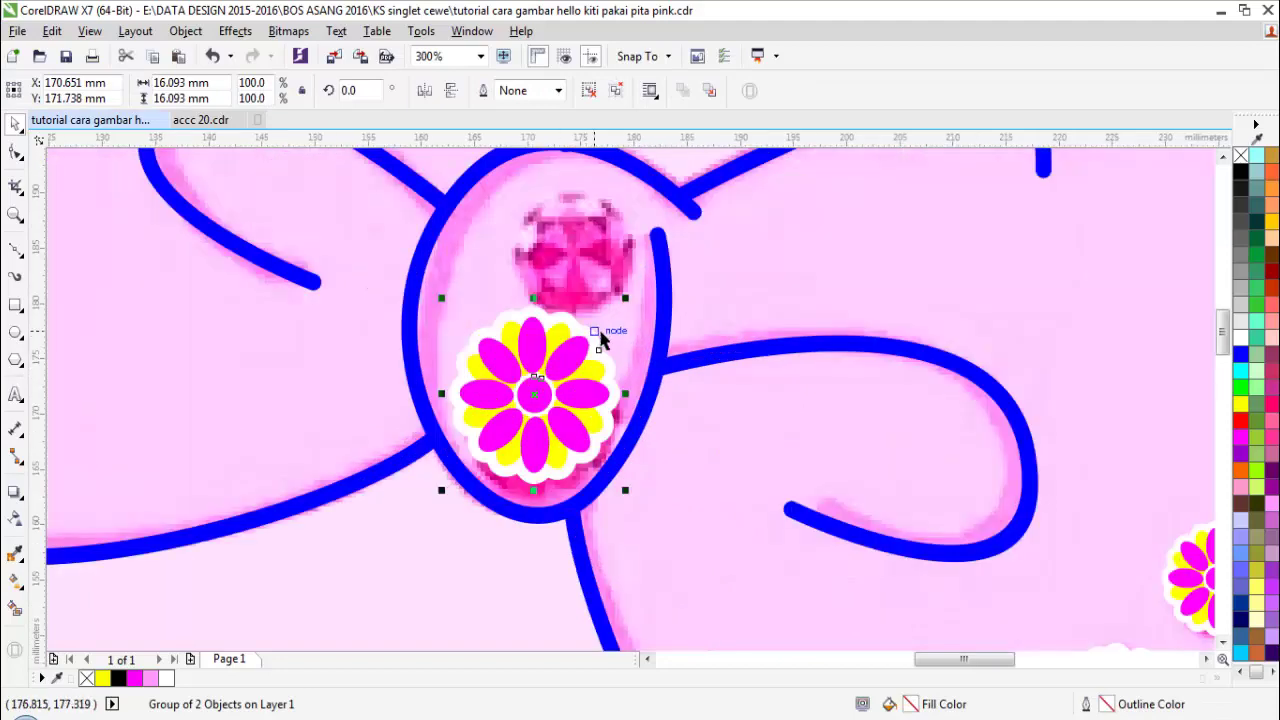
{"action": "left_click_drag", "start_coordinate": [624, 303], "coordinate": [593, 338]}
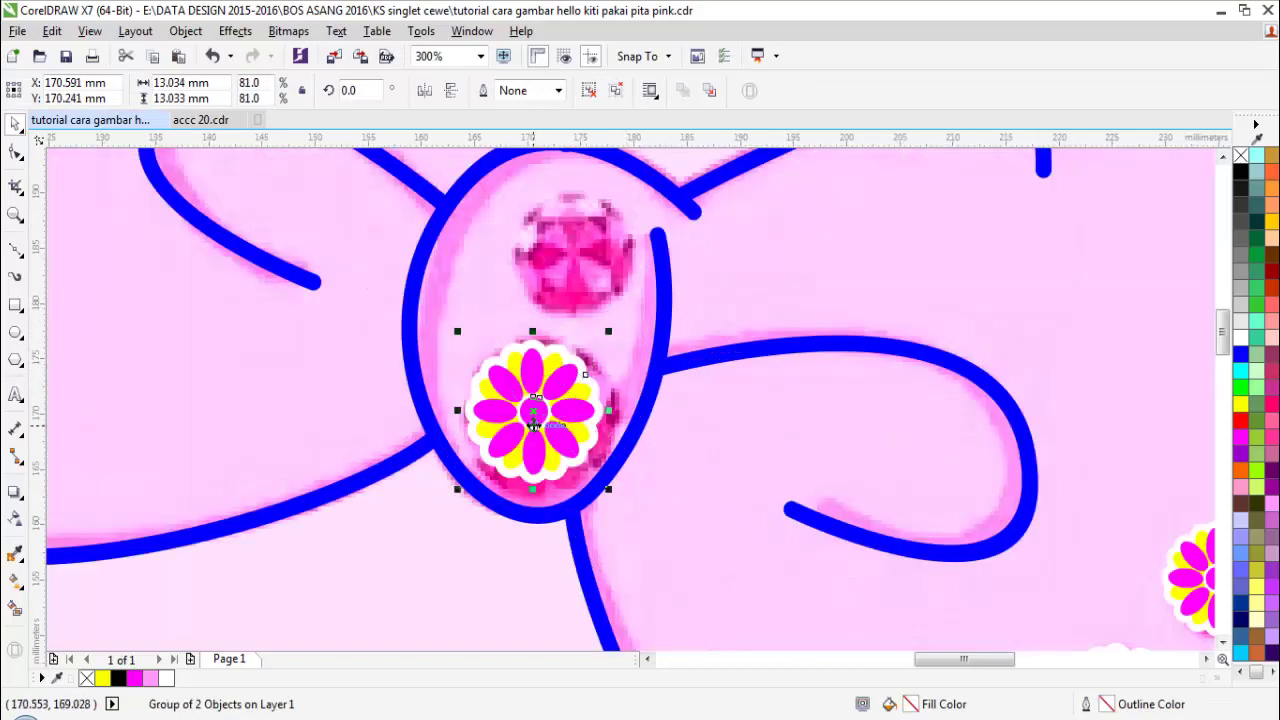
Step: Copy the flower onto the upper gem in the bow's knot and scale the copy to about 11.8 mm
{"action": "left_click_drag", "start_coordinate": [535, 410], "coordinate": [561, 261]}
{"action": "left_click_drag", "start_coordinate": [632, 171], "coordinate": [624, 178]}
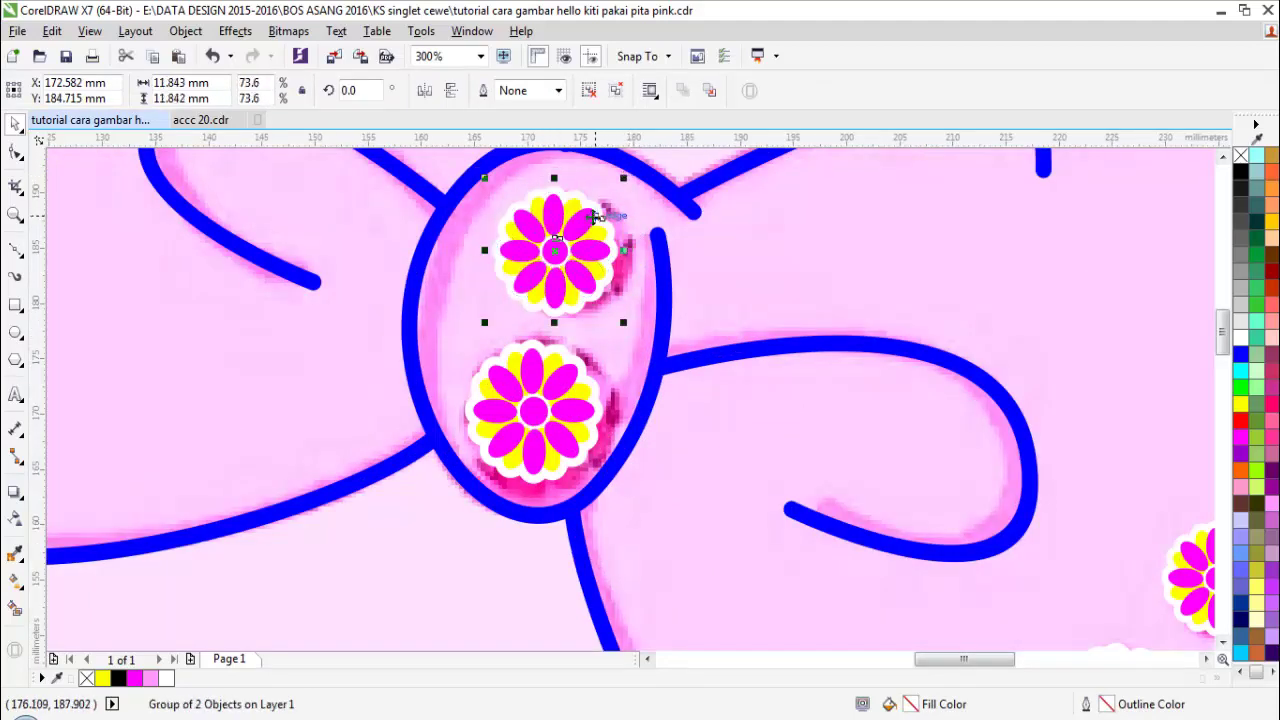
{"action": "scroll", "coordinate": [594, 213], "scroll_direction": "down", "scroll_amount": 2}
{"action": "left_click", "coordinate": [644, 338]}
Step: Copy the knot's two flowers onto the three gems of the left bow loop, using the larger one for the middle and top gems
{"action": "key", "text": "F2"}
{"action": "left_click", "coordinate": [549, 219]}
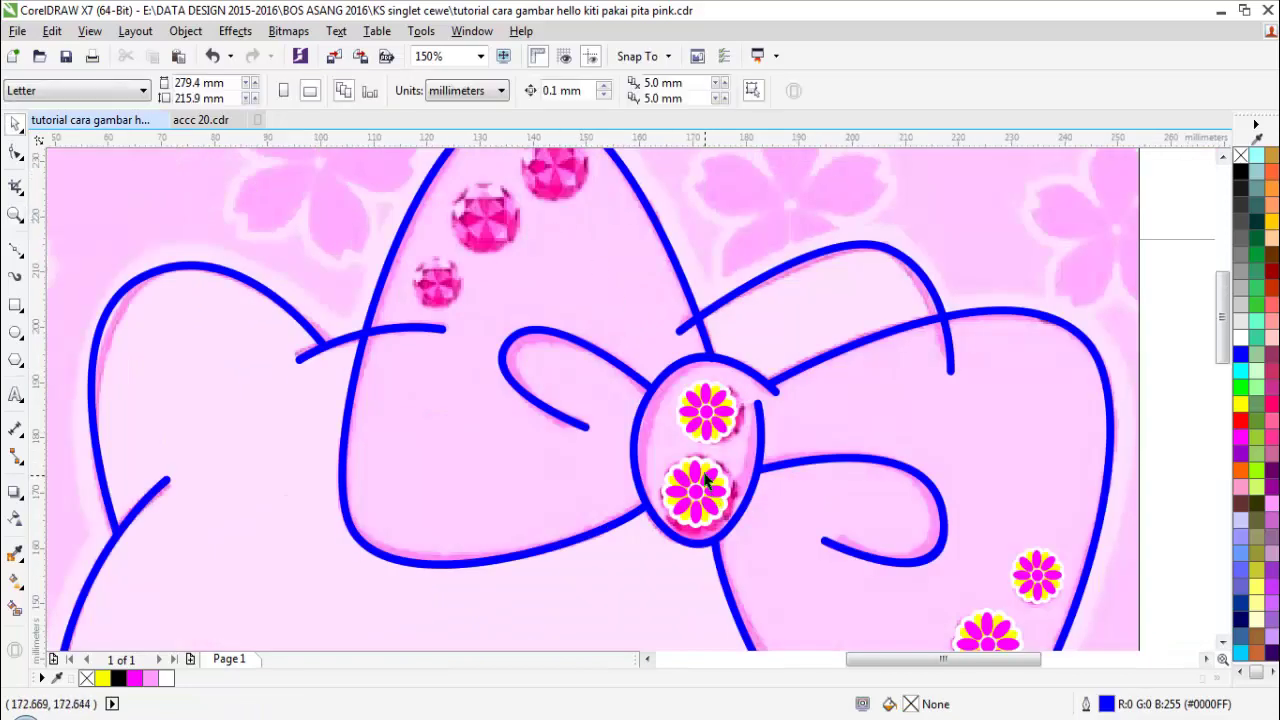
{"action": "left_click_drag", "start_coordinate": [704, 487], "coordinate": [492, 212]}
{"action": "right_click", "coordinate": [492, 212]}
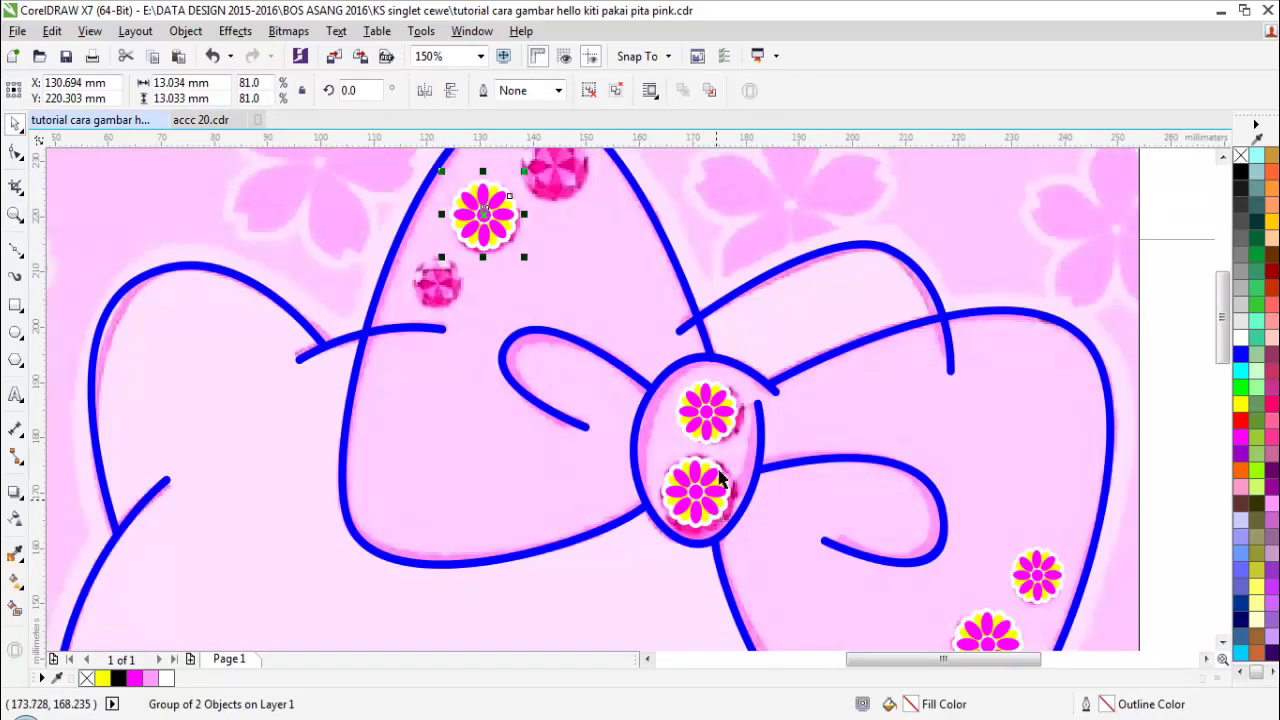
{"action": "left_click_drag", "start_coordinate": [720, 480], "coordinate": [462, 268]}
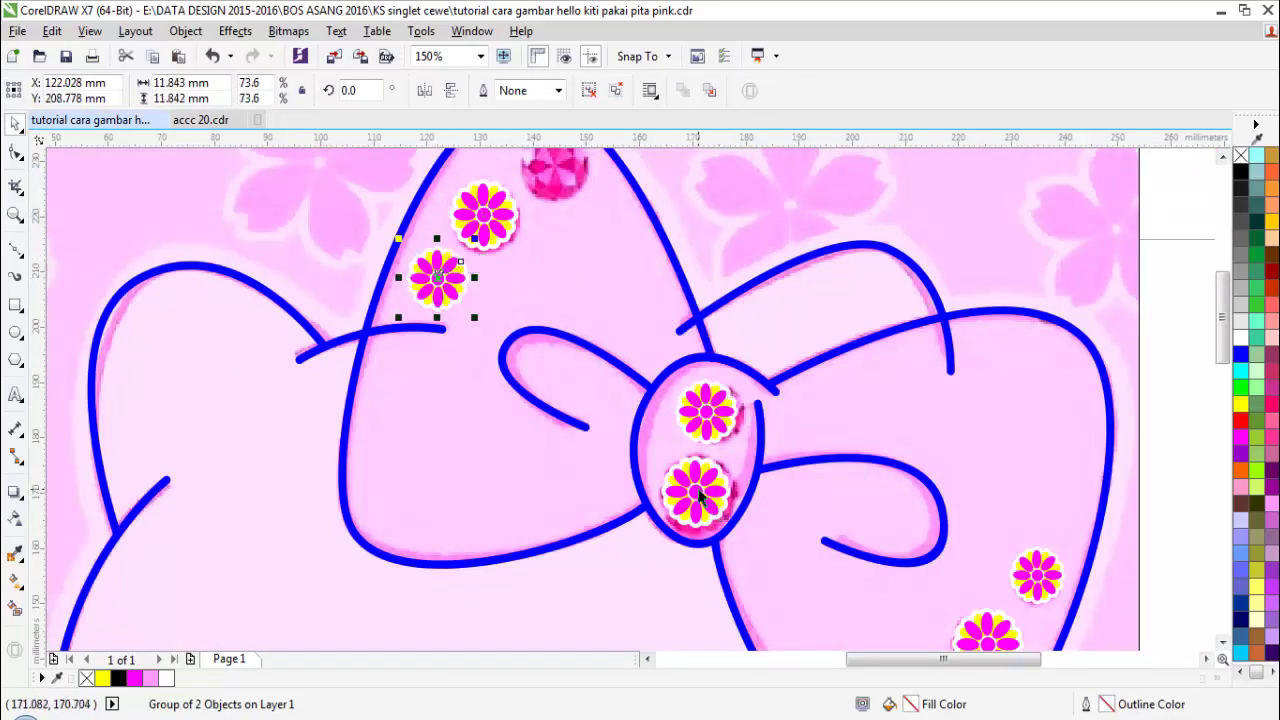
{"action": "left_click_drag", "start_coordinate": [699, 491], "coordinate": [567, 178]}
{"action": "right_click", "coordinate": [567, 178]}
{"action": "key", "text": "F2"}
{"action": "left_click", "coordinate": [562, 185]}
{"action": "left_click_drag", "start_coordinate": [644, 385], "coordinate": [614, 337]}
{"action": "scroll", "coordinate": [765, 407], "scroll_direction": "down", "scroll_amount": 4}
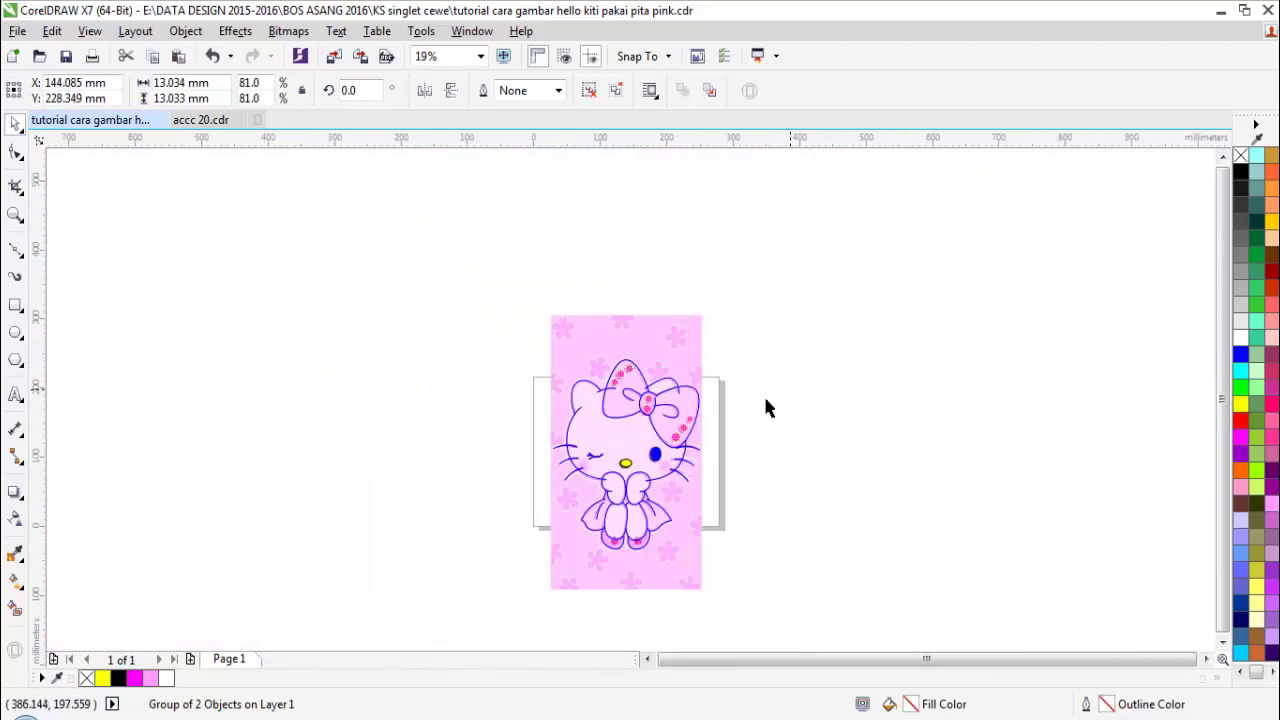
{"action": "left_click", "coordinate": [765, 400]}
Step: Copy the largest flower from the right bow loop onto the right shoe's gem and scale the copy down slightly
{"action": "key", "text": "F2"}
{"action": "left_click_drag", "start_coordinate": [512, 450], "coordinate": [805, 552]}
{"action": "left_click_drag", "start_coordinate": [695, 165], "coordinate": [558, 562]}
{"action": "scroll", "coordinate": [560, 556], "scroll_direction": "up", "scroll_amount": 3}
{"action": "left_click_drag", "start_coordinate": [568, 459], "coordinate": [525, 435]}
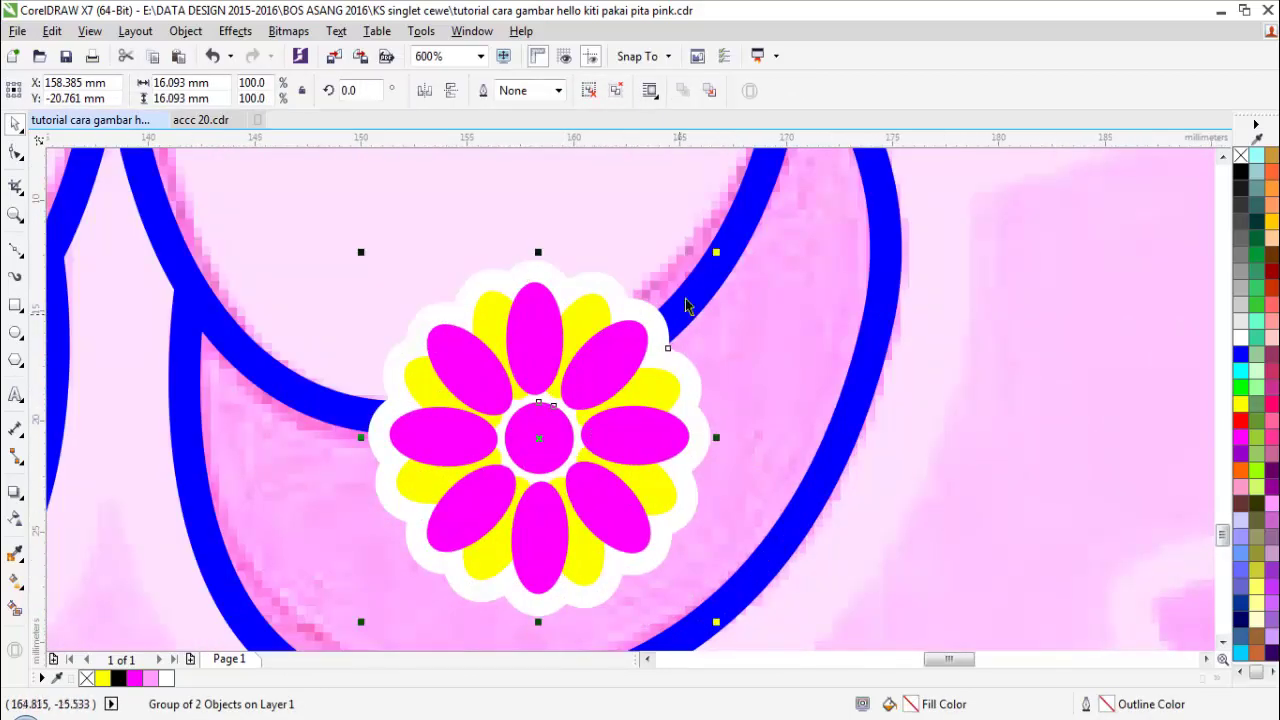
{"action": "left_click_drag", "start_coordinate": [716, 253], "coordinate": [680, 300]}
Step: Copy the right shoe's flower onto the gem of the left shoe
{"action": "scroll", "coordinate": [660, 305], "scroll_direction": "down", "scroll_amount": 2}
{"action": "left_click_drag", "start_coordinate": [600, 378], "coordinate": [226, 373]}
{"action": "right_click", "coordinate": [226, 373]}
{"action": "scroll", "coordinate": [273, 372], "scroll_direction": "down", "scroll_amount": 2}
{"action": "left_click", "coordinate": [478, 373]}
{"action": "scroll", "coordinate": [478, 371], "scroll_direction": "down", "scroll_amount": 2}
{"action": "key", "text": "F2"}
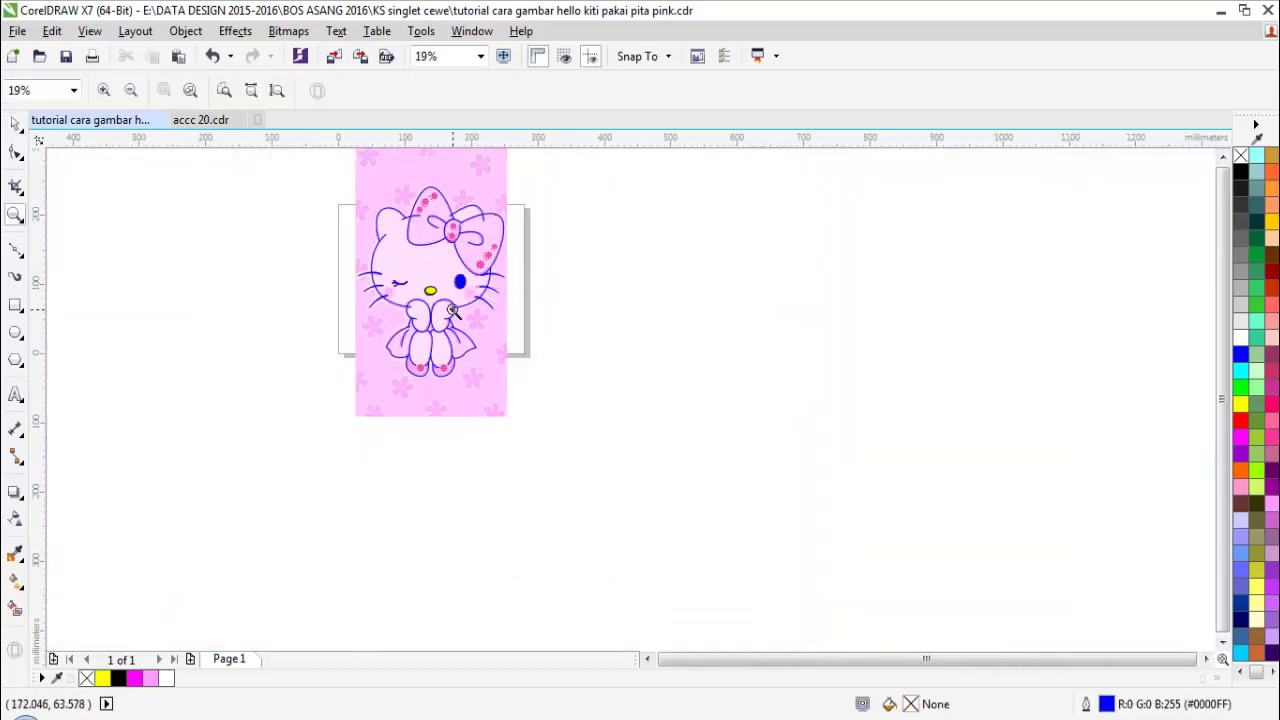
{"action": "left_click", "coordinate": [455, 311]}
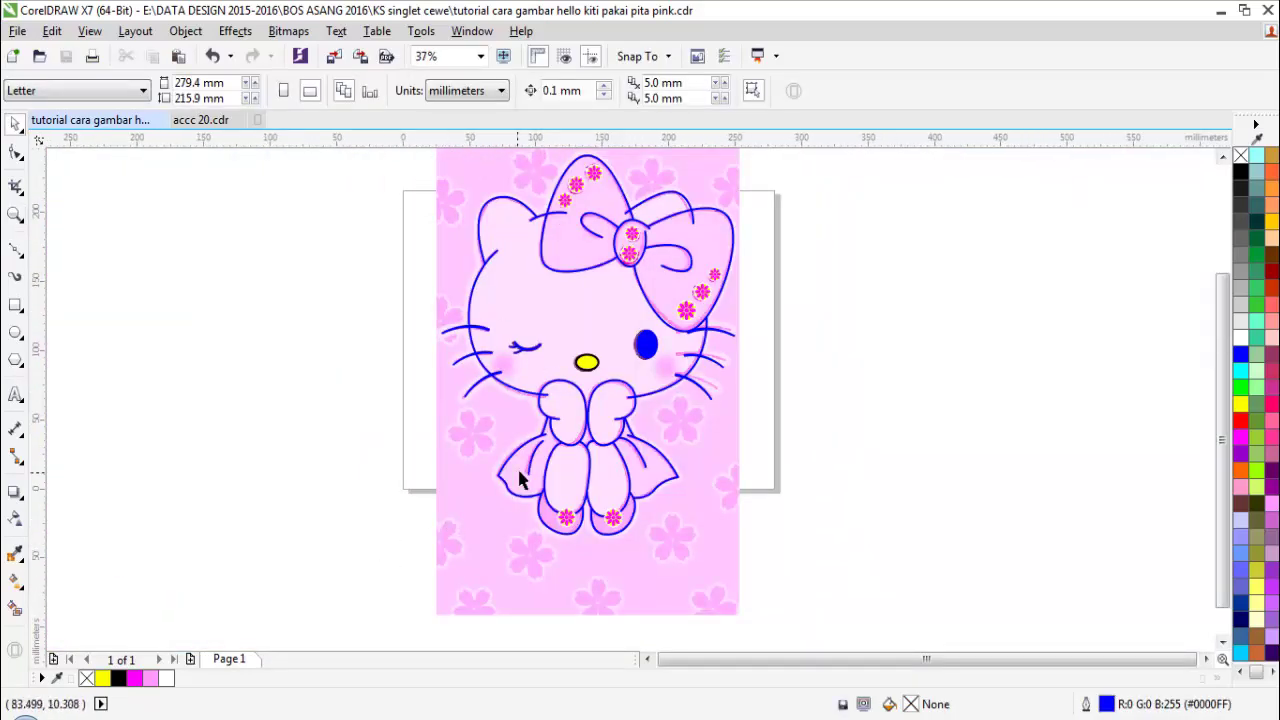
Step: Break the traced body outline apart, remove the pieces' blue fill and give them a black hairline outline
{"action": "left_click_drag", "start_coordinate": [640, 405], "coordinate": [1012, 400]}
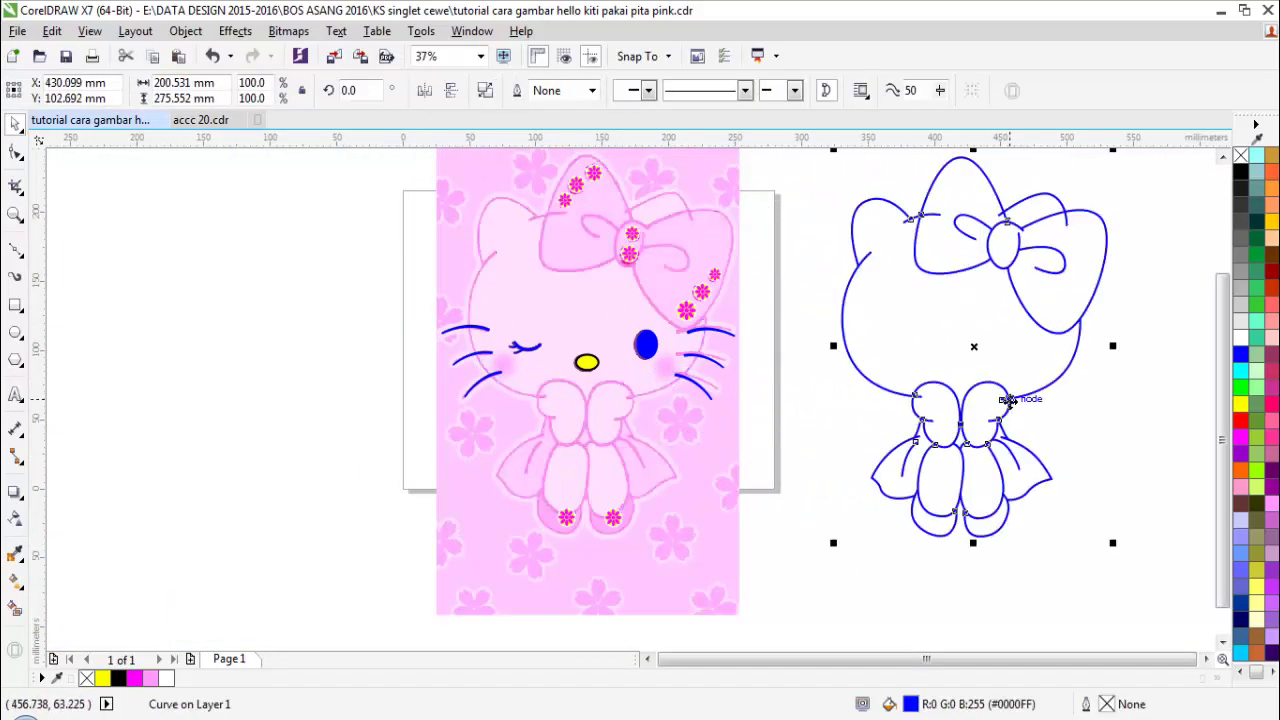
{"action": "key", "text": "ctrl+z"}
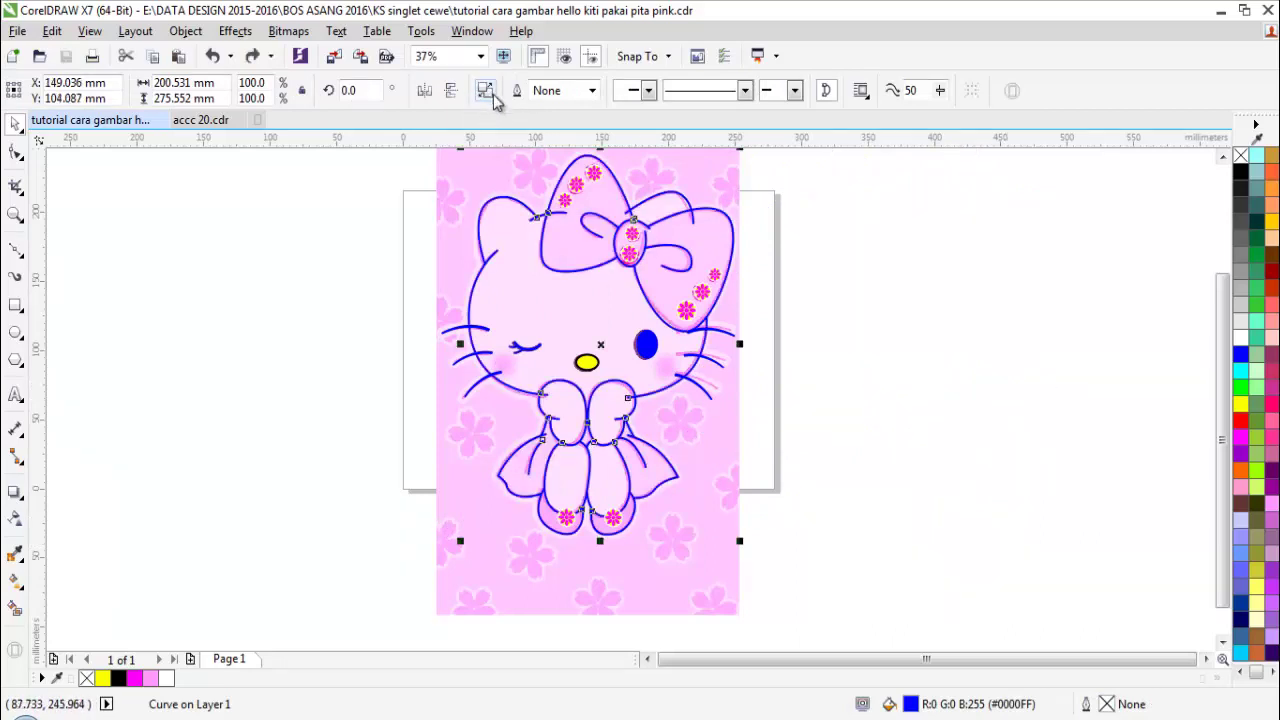
{"action": "left_click", "coordinate": [486, 92]}
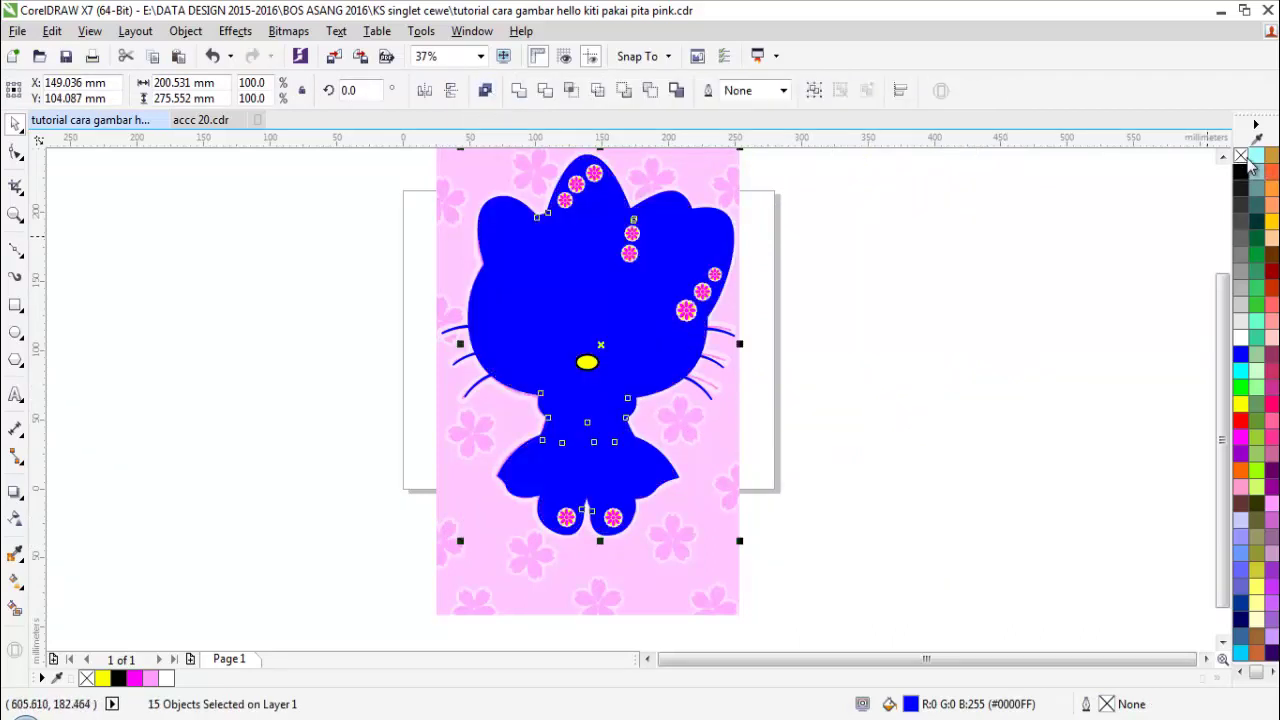
{"action": "left_click", "coordinate": [1240, 157]}
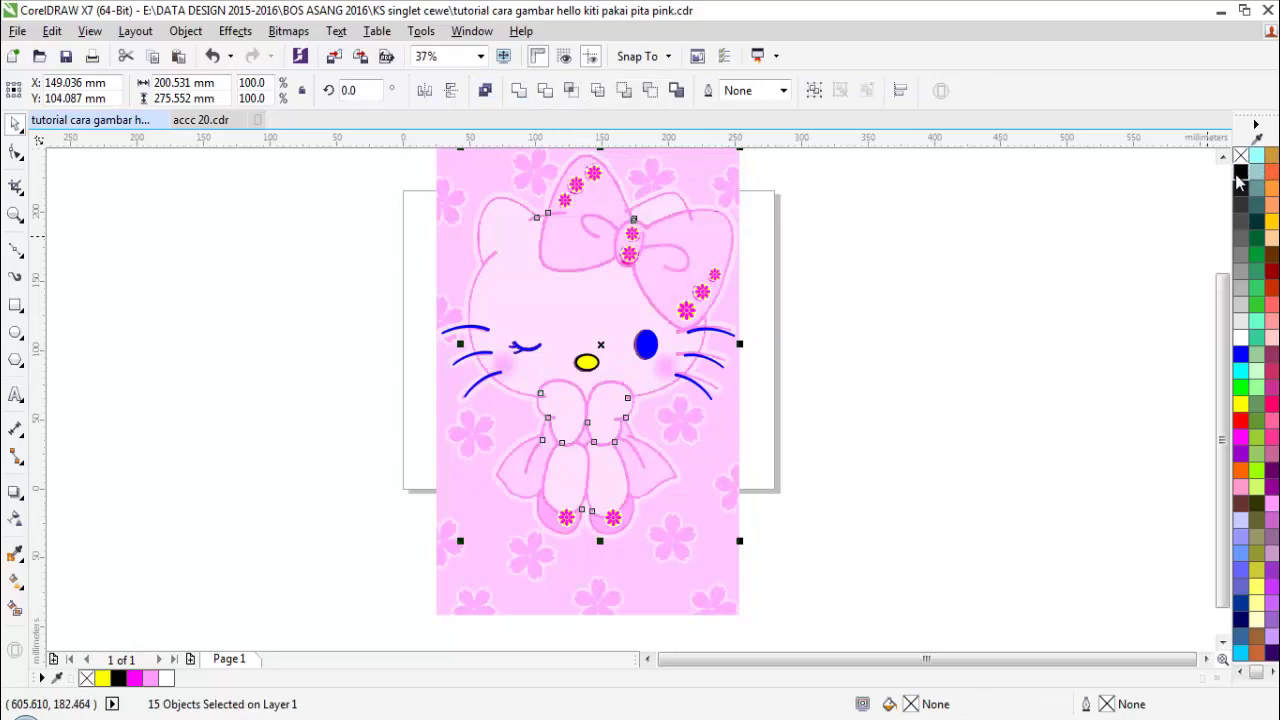
{"action": "scroll", "coordinate": [694, 443], "scroll_direction": "up", "scroll_amount": 1}
{"action": "key", "text": "Escape"}
{"action": "scroll", "coordinate": [698, 435], "scroll_direction": "up", "scroll_amount": 1}
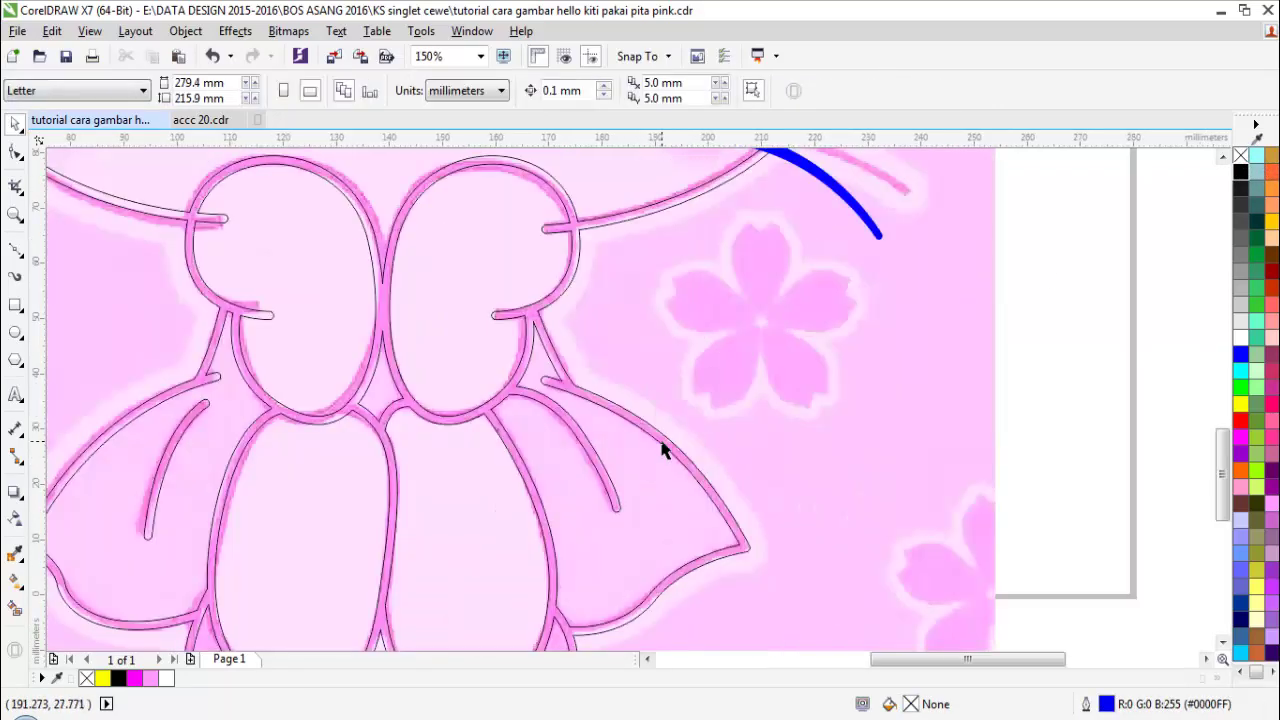
{"action": "left_click", "coordinate": [662, 447]}
{"action": "key", "text": "Escape"}
{"action": "scroll", "coordinate": [600, 408], "scroll_direction": "up", "scroll_amount": 1}
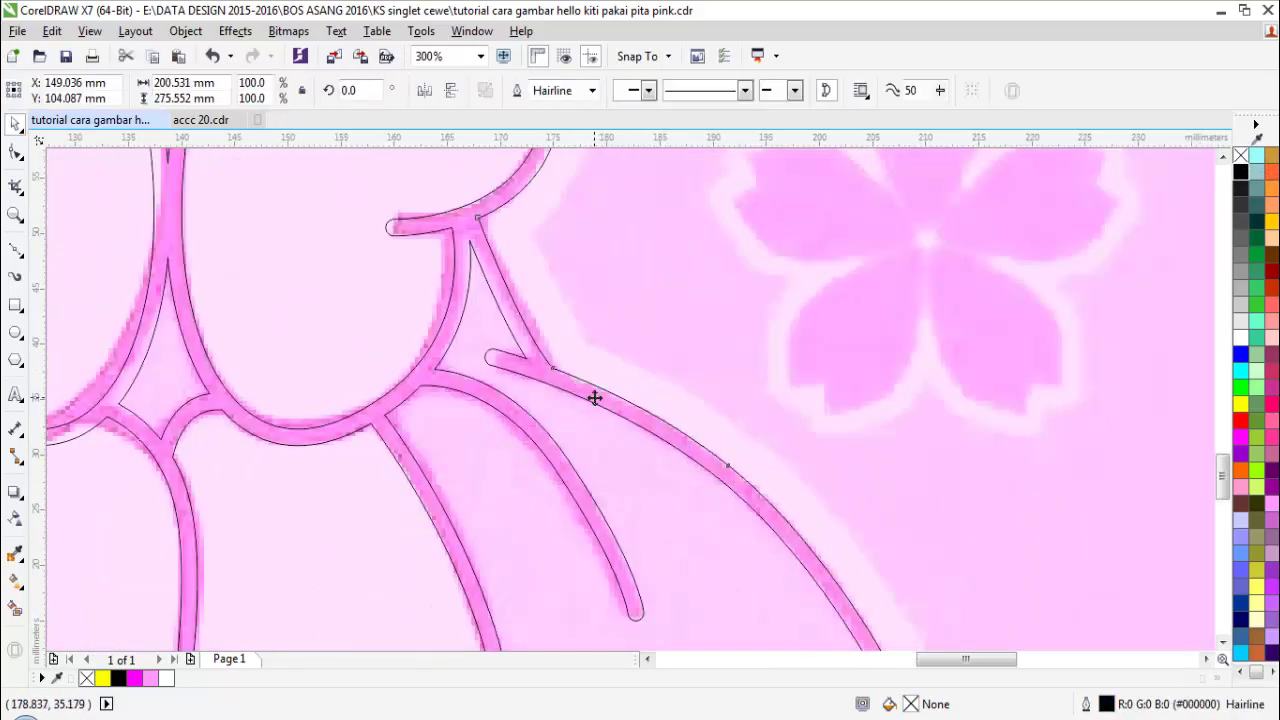
{"action": "scroll", "coordinate": [634, 400], "scroll_direction": "down", "scroll_amount": 3}
{"action": "key", "text": "Escape"}
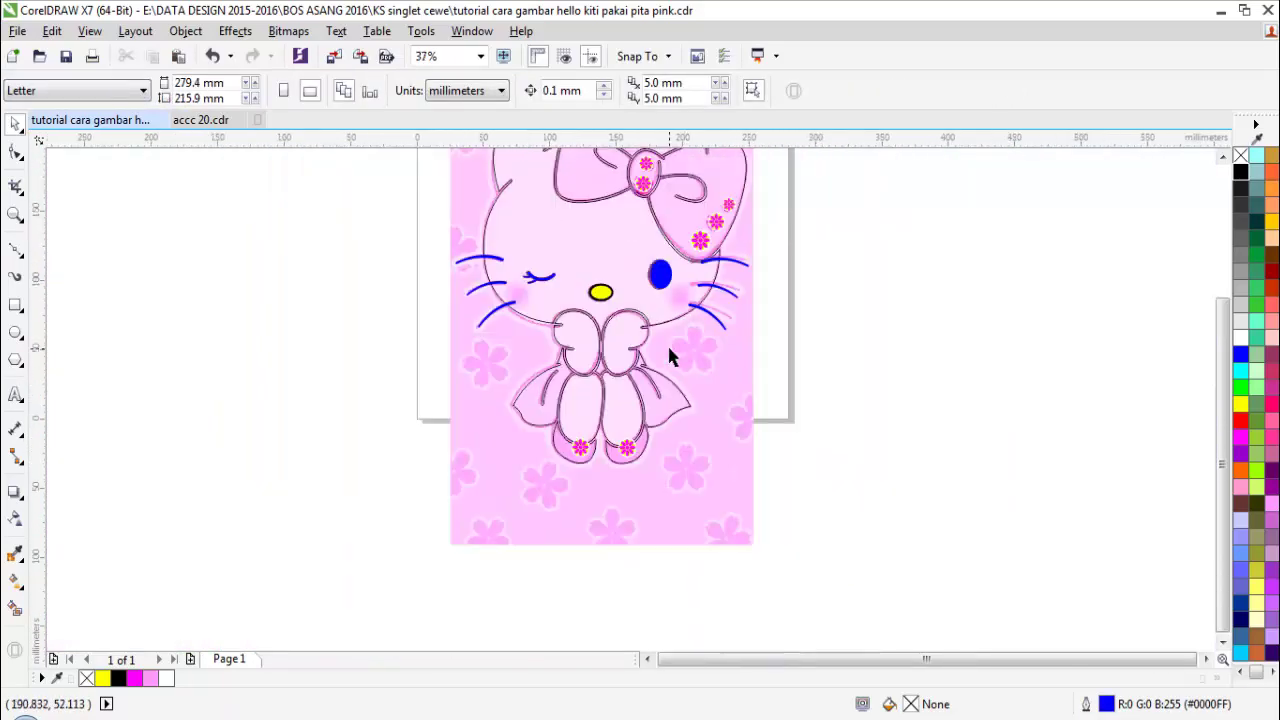
Step: Fill the face shape with white
{"action": "left_click_drag", "start_coordinate": [627, 254], "coordinate": [887, 297]}
{"action": "key", "text": "ctrl+z"}
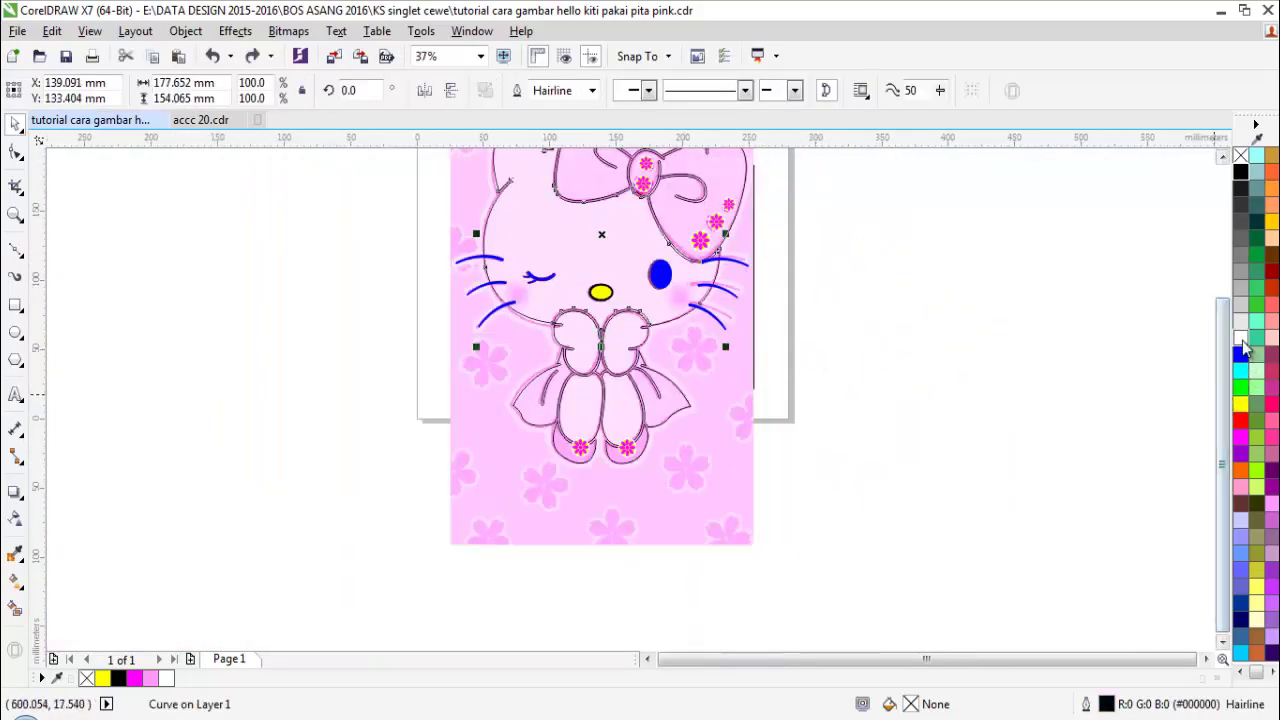
{"action": "left_click", "coordinate": [1241, 340]}
{"action": "key", "text": "Escape"}
{"action": "scroll", "coordinate": [674, 345], "scroll_direction": "up", "scroll_amount": 2}
{"action": "scroll", "coordinate": [668, 366], "scroll_direction": "down", "scroll_amount": 2}
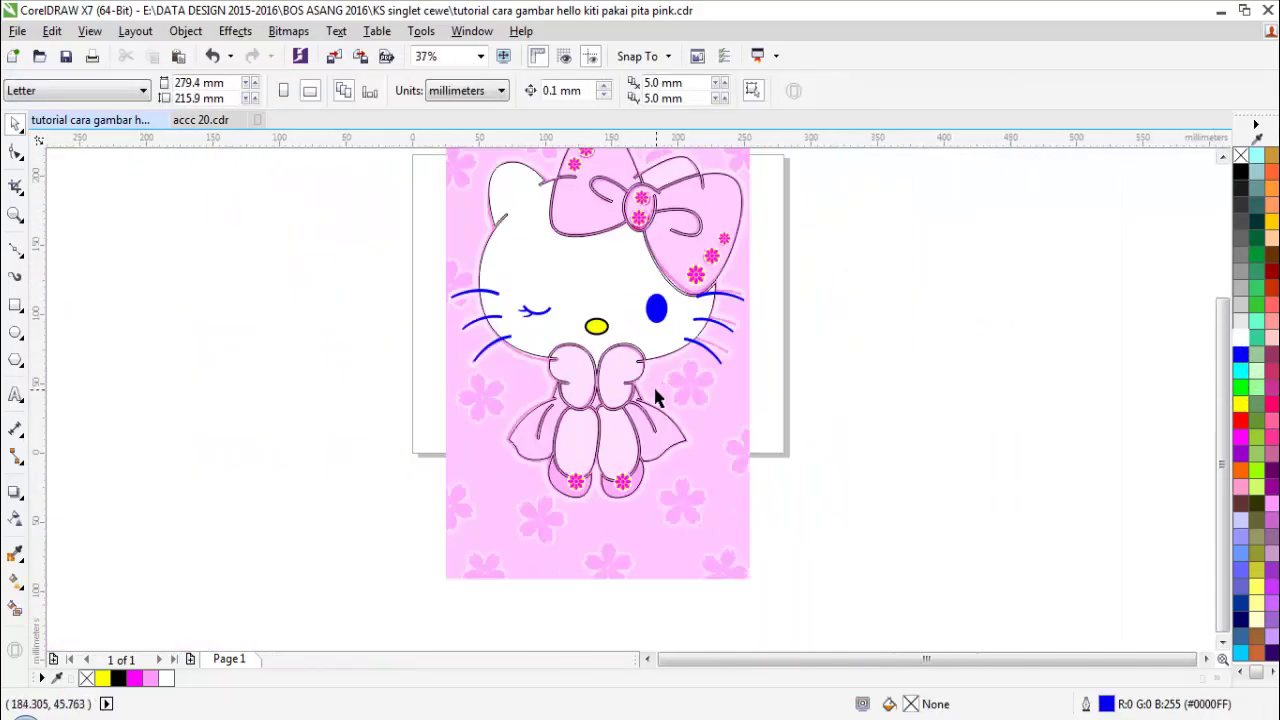
Step: Sample the face's white and apply it to both paws
{"action": "key", "text": "ctrl+shift+e"}
{"action": "left_click", "coordinate": [624, 328]}
{"action": "scroll", "coordinate": [600, 415], "scroll_direction": "up", "scroll_amount": 1}
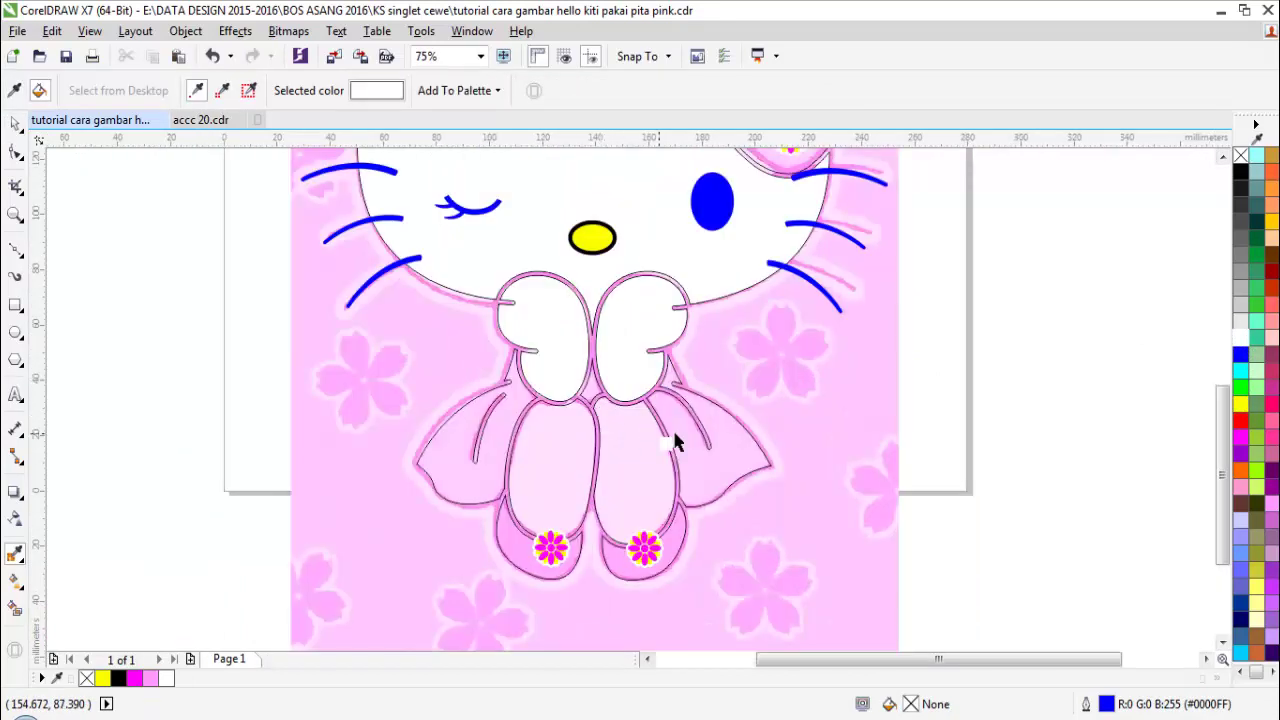
{"action": "key", "text": "ctrl+v"}
{"action": "key", "text": "ctrl+z"}
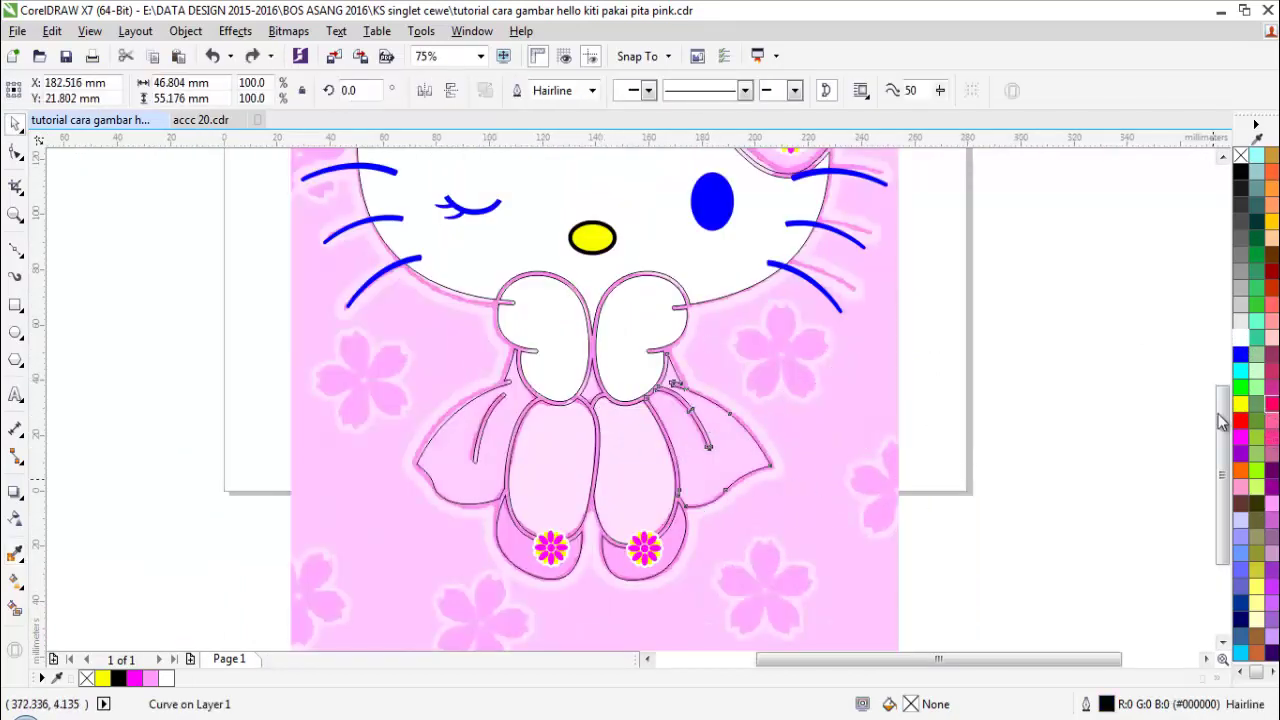
Step: Fill the right skirt panel with pink #FF99FF and copy that colour to the left panel and the small piece between the paws
{"action": "left_click", "coordinate": [1272, 404]}
{"action": "left_click", "coordinate": [796, 458]}
{"action": "key", "text": "ctrl+z"}
{"action": "left_click", "coordinate": [1273, 508]}
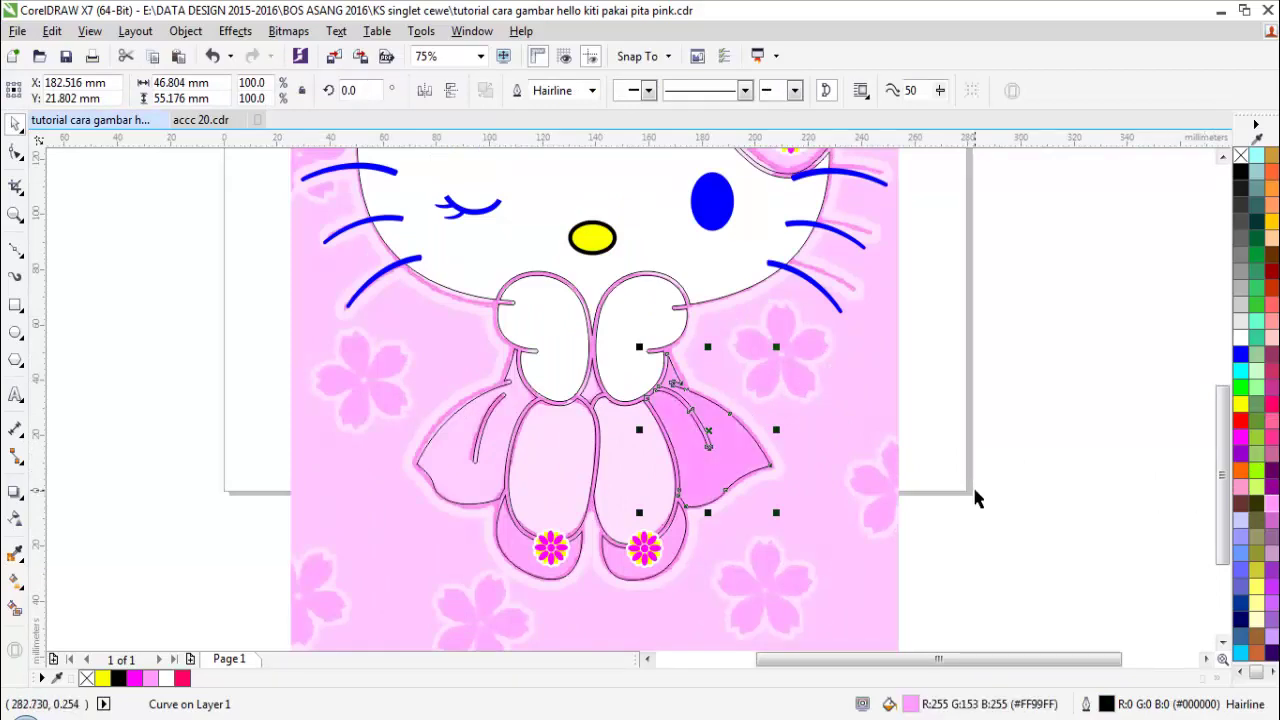
{"action": "key", "text": "i"}
{"action": "left_click", "coordinate": [723, 457]}
{"action": "left_click", "coordinate": [452, 458]}
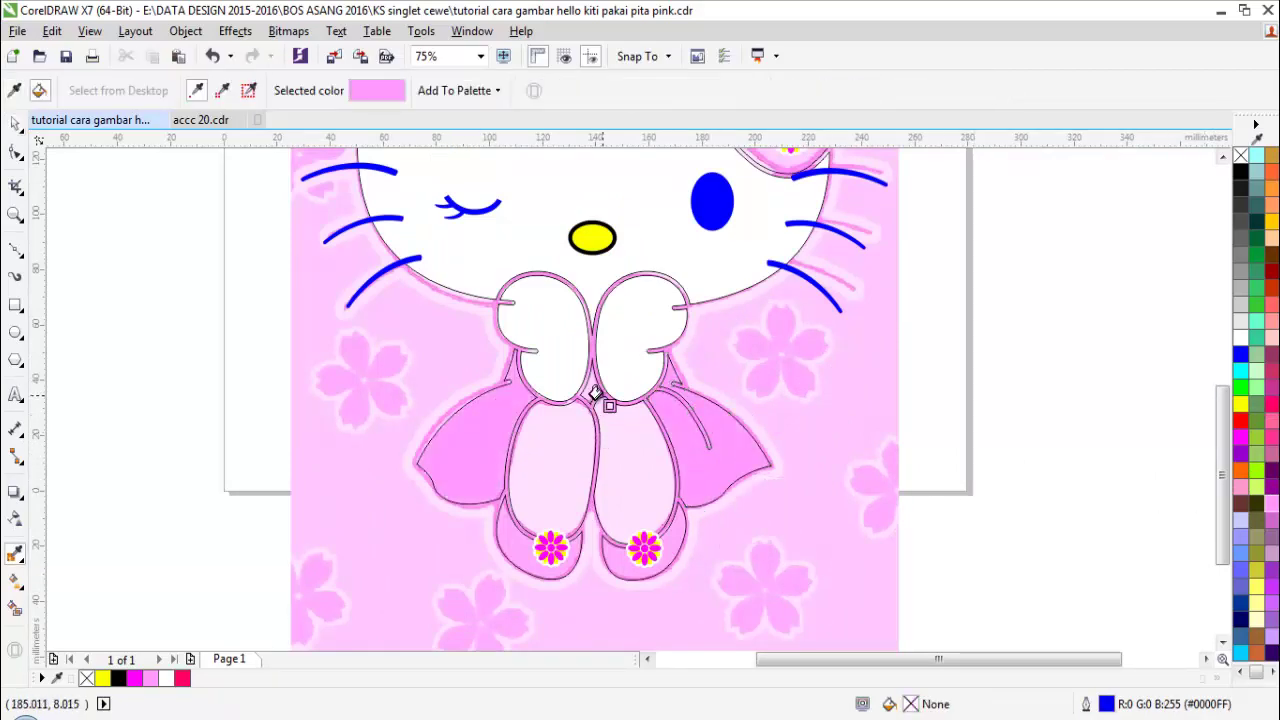
{"action": "scroll", "coordinate": [595, 394], "scroll_direction": "up", "scroll_amount": 2}
{"action": "left_click", "coordinate": [562, 384]}
Step: Sample the white and apply it to both legs
{"action": "scroll", "coordinate": [563, 388], "scroll_direction": "down", "scroll_amount": 2}
{"action": "left_click", "coordinate": [606, 378], "text": "shift"}
{"action": "left_click", "coordinate": [598, 457]}
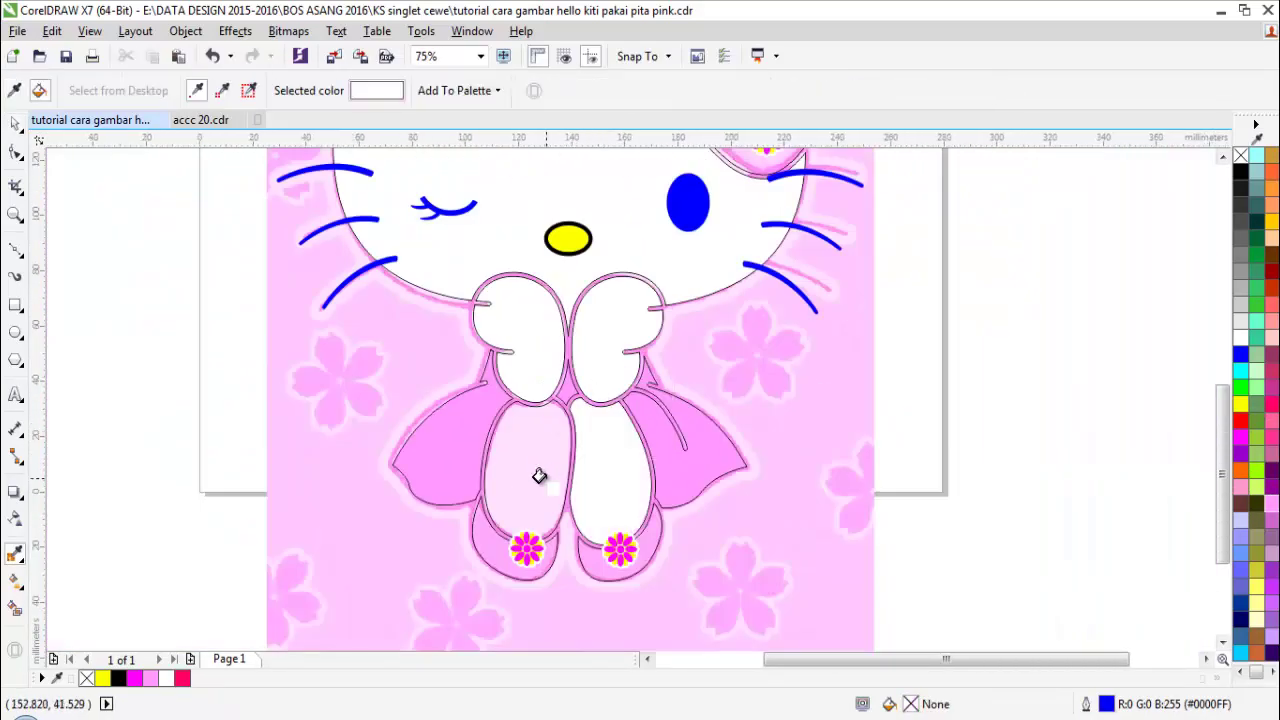
{"action": "left_click", "coordinate": [539, 476]}
Step: Sample the skirt's pink and apply it to both shoes
{"action": "scroll", "coordinate": [634, 560], "scroll_direction": "up", "scroll_amount": 3}
{"action": "left_click", "coordinate": [737, 417], "text": "shift"}
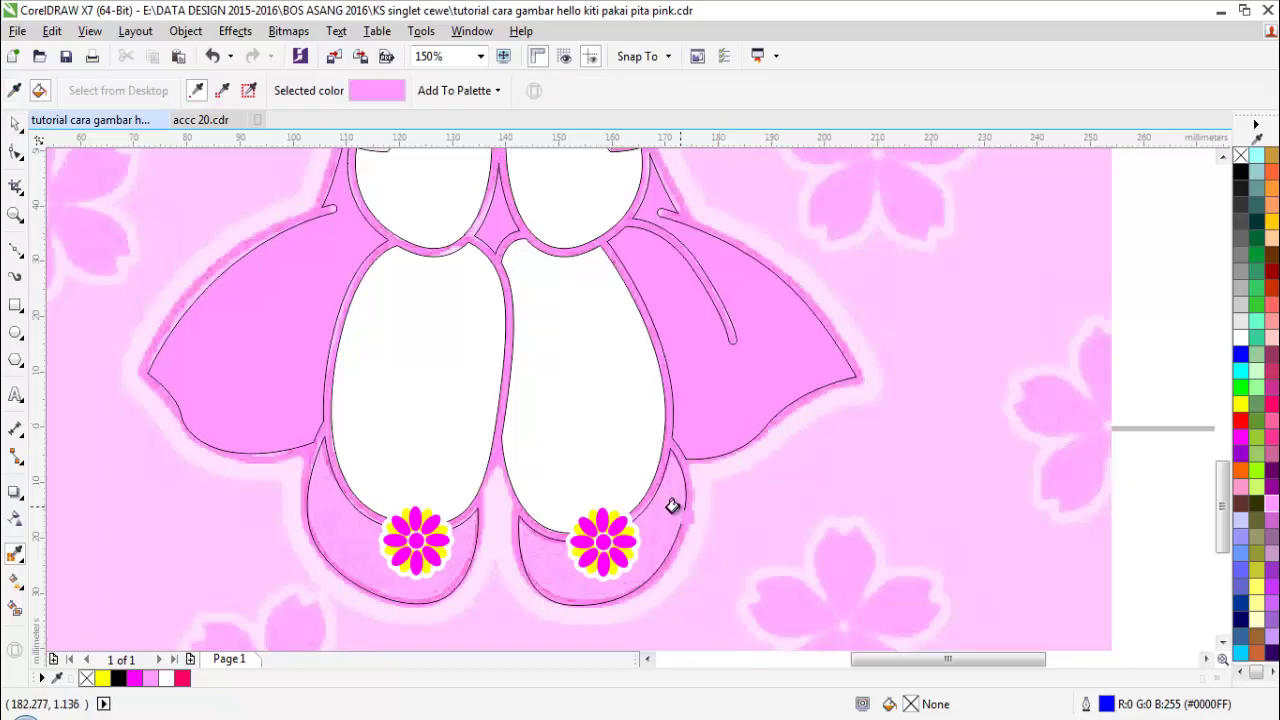
{"action": "left_click", "coordinate": [372, 553]}
Step: Apply the same pink to both bow loops and the bow's knot
{"action": "scroll", "coordinate": [503, 434], "scroll_direction": "down", "scroll_amount": 6}
{"action": "scroll", "coordinate": [549, 294], "scroll_direction": "up", "scroll_amount": 3}
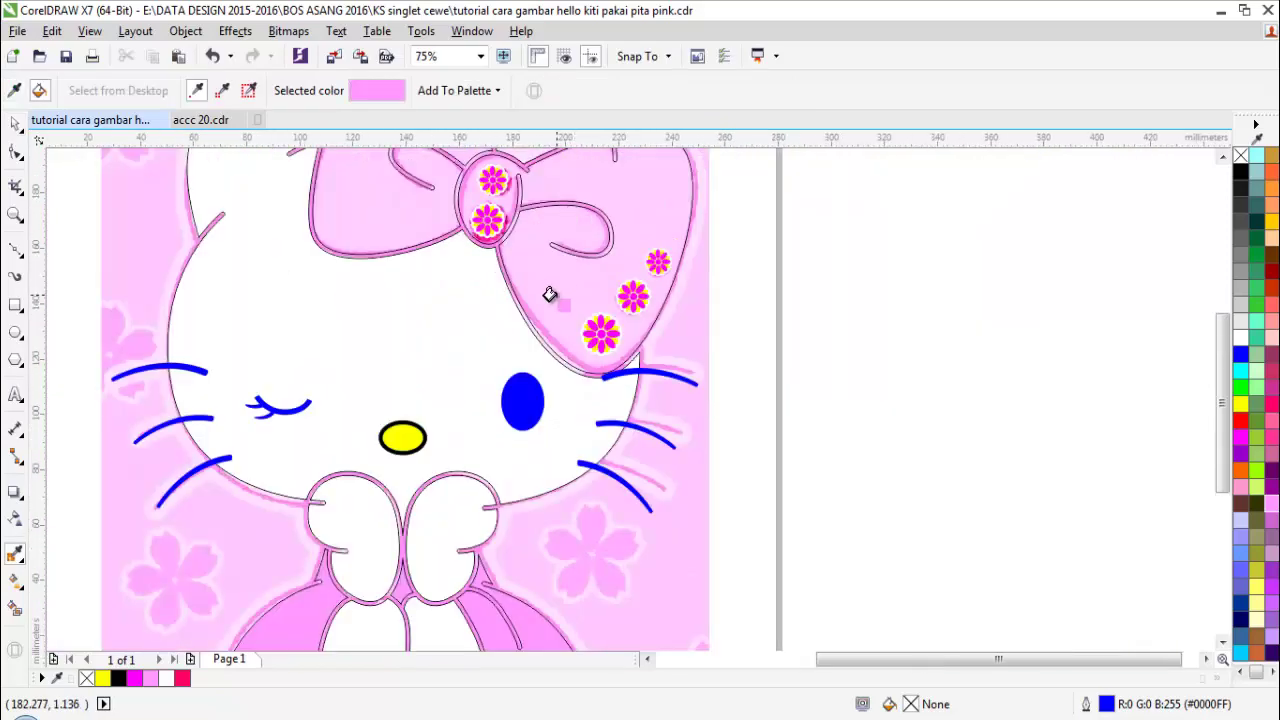
{"action": "left_click", "coordinate": [549, 294]}
{"action": "scroll", "coordinate": [549, 294], "scroll_direction": "down", "scroll_amount": 3}
{"action": "scroll", "coordinate": [491, 206], "scroll_direction": "up", "scroll_amount": 3}
{"action": "key", "text": "space"}
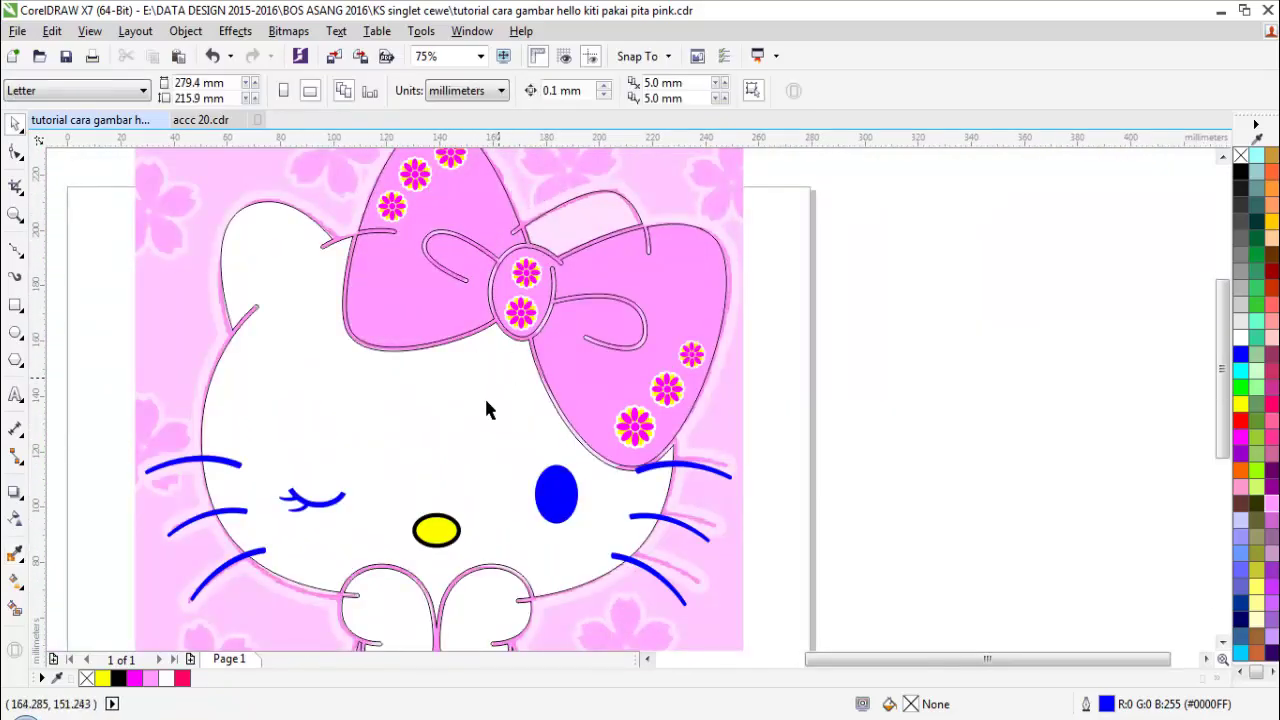
Step: Sample the face's white and apply it to the ear piece behind the bow
{"action": "key", "text": "space"}
{"action": "left_click", "coordinate": [482, 420]}
{"action": "left_click", "coordinate": [561, 232]}
{"action": "scroll", "coordinate": [552, 275], "scroll_direction": "down", "scroll_amount": 1}
{"action": "key", "text": "space"}
Step: Draw a cheek ellipse about 18.9 by 10.6 mm below the open eye and fill it with the bow's pink #FF99FF
{"action": "key", "text": "z"}
{"action": "left_click_drag", "start_coordinate": [298, 347], "coordinate": [838, 468]}
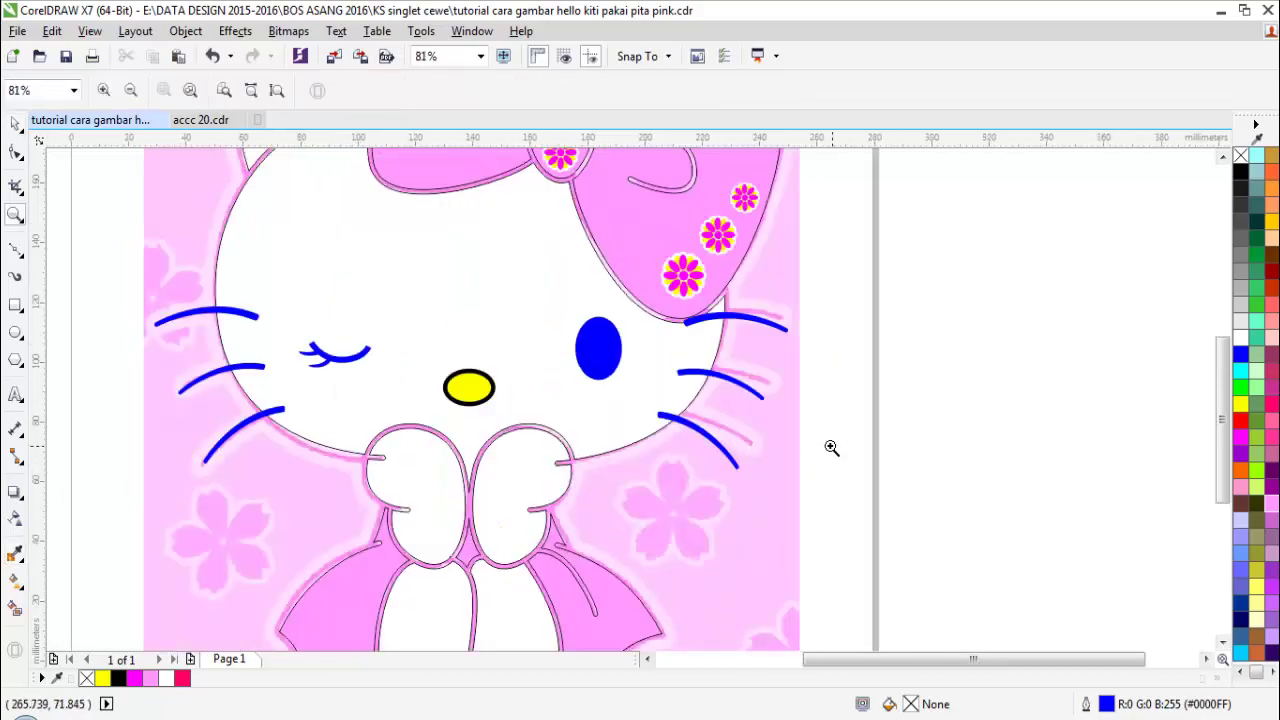
{"action": "key", "text": "space"}
{"action": "left_click", "coordinate": [18, 334]}
{"action": "scroll", "coordinate": [566, 401], "scroll_direction": "up", "scroll_amount": 3}
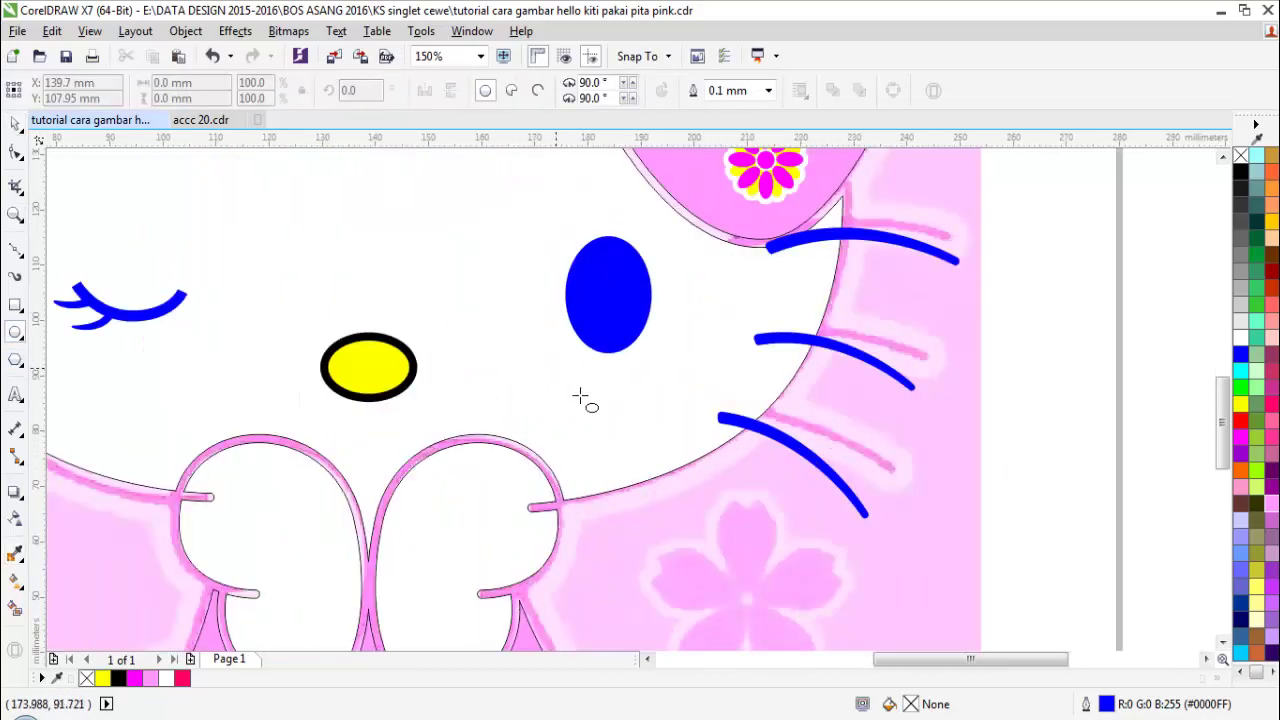
{"action": "mouse_move", "coordinate": [558, 369]}
{"action": "left_mouse_down"}
{"action": "mouse_move", "coordinate": [658, 428]}
{"action": "mouse_move", "coordinate": [370, 390]}
{"action": "left_mouse_up"}
{"action": "key", "text": "i"}
{"action": "left_click", "coordinate": [745, 224]}
{"action": "left_click", "coordinate": [604, 387]}
Step: Copy the pink cheek ellipse to below the winking eye
{"action": "key", "text": "space"}
{"action": "scroll", "coordinate": [608, 394], "scroll_direction": "down", "scroll_amount": 1}
{"action": "right_click", "coordinate": [370, 390]}
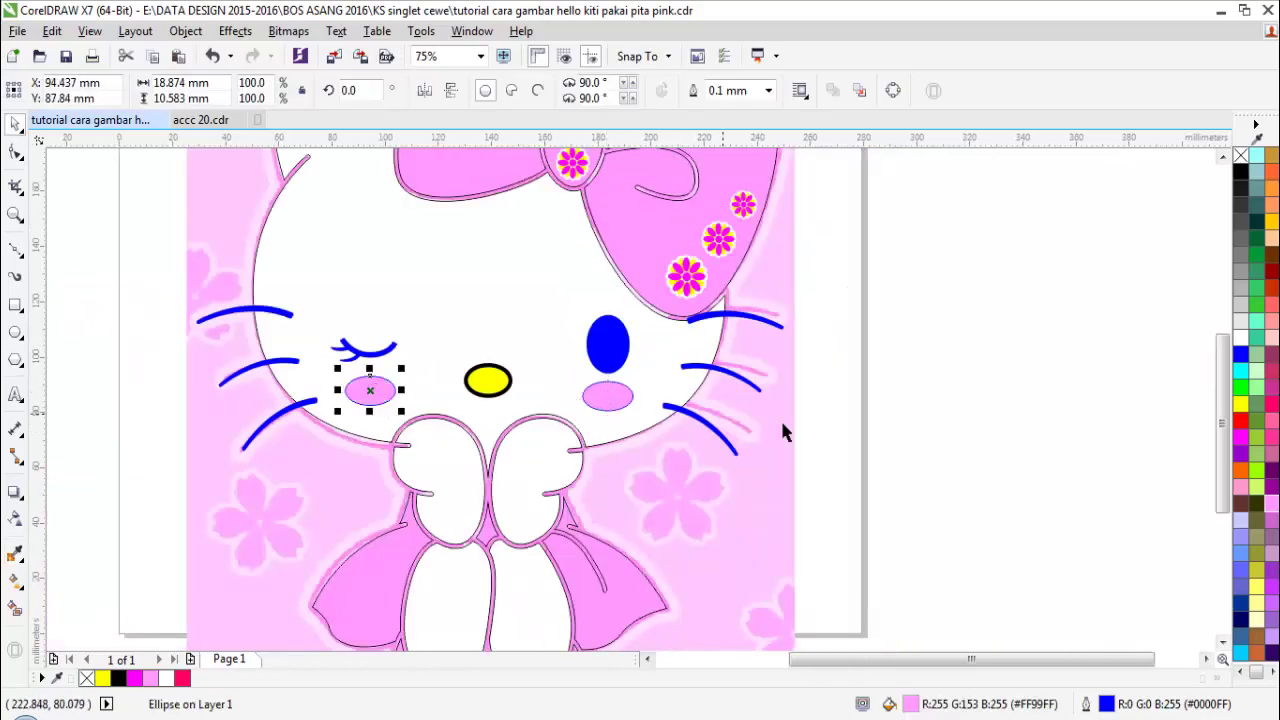
{"action": "key", "text": "Escape"}
Step: Sample black from the nose's outline and apply it to the open eye, the winking eye and the whiskers on both sides
{"action": "scroll", "coordinate": [527, 362], "scroll_direction": "up", "scroll_amount": 2}
{"action": "key", "text": "i"}
{"action": "left_click", "coordinate": [501, 366]}
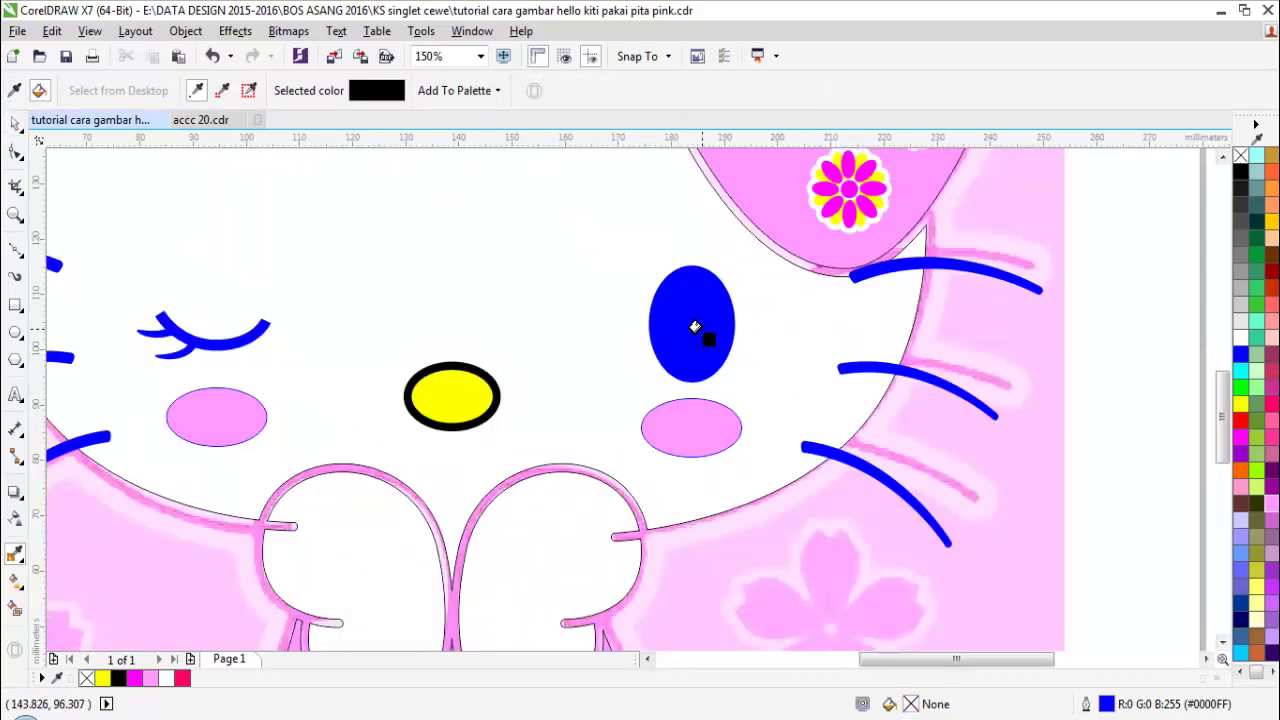
{"action": "left_click", "coordinate": [694, 326]}
{"action": "left_click", "coordinate": [190, 344]}
{"action": "left_click", "coordinate": [812, 447]}
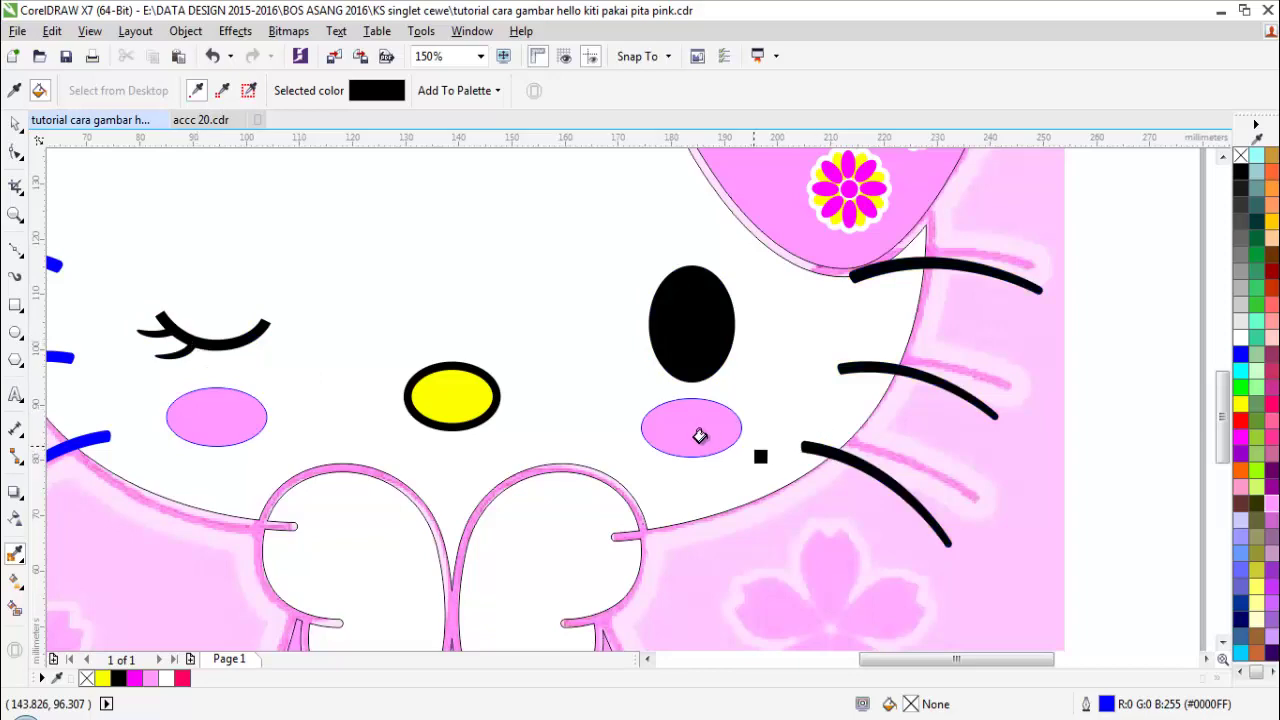
{"action": "scroll", "coordinate": [700, 440], "scroll_direction": "down", "scroll_amount": 2}
{"action": "scroll", "coordinate": [366, 406], "scroll_direction": "up", "scroll_amount": 2}
{"action": "left_click", "coordinate": [377, 387]}
{"action": "scroll", "coordinate": [522, 413], "scroll_direction": "down", "scroll_amount": 2}
{"action": "key", "text": "space"}
{"action": "scroll", "coordinate": [522, 413], "scroll_direction": "down", "scroll_amount": 2}
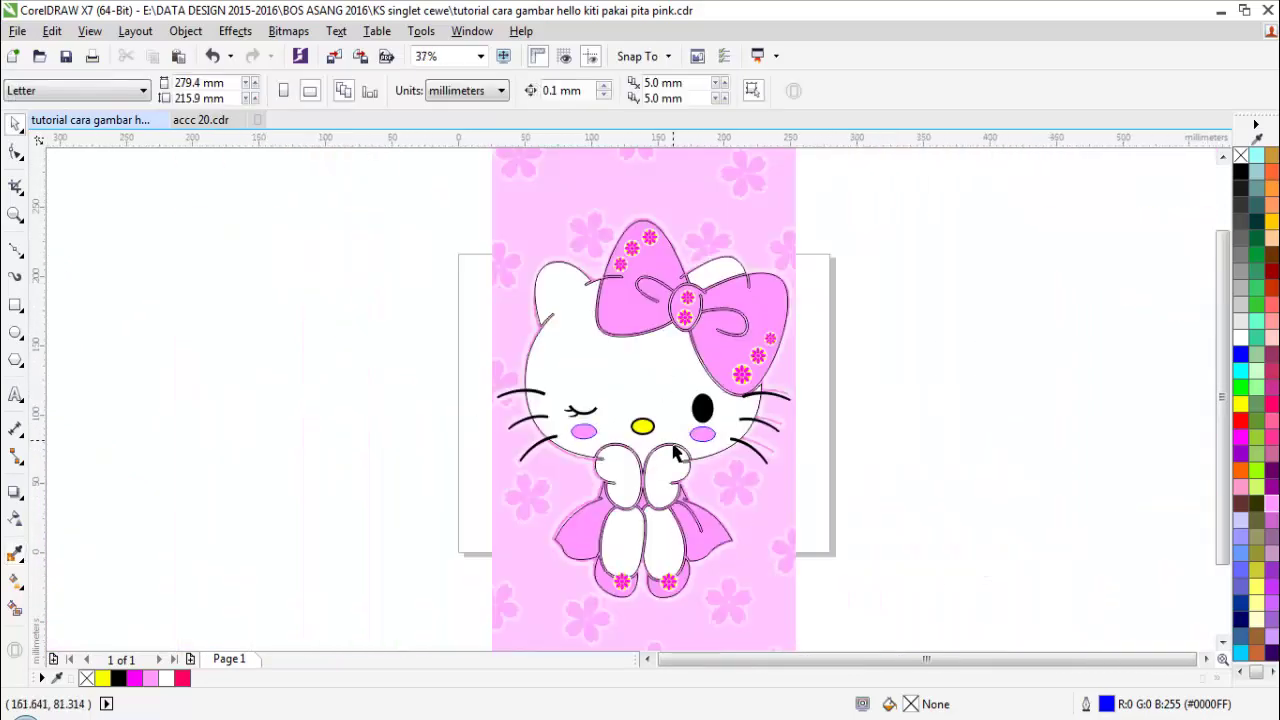
Step: Move the whole coloured drawing beside the reference picture to compare them, and undo the move
{"action": "scroll", "coordinate": [571, 514], "scroll_direction": "down", "scroll_amount": 2}
{"action": "left_click_drag", "start_coordinate": [423, 323], "coordinate": [762, 575]}
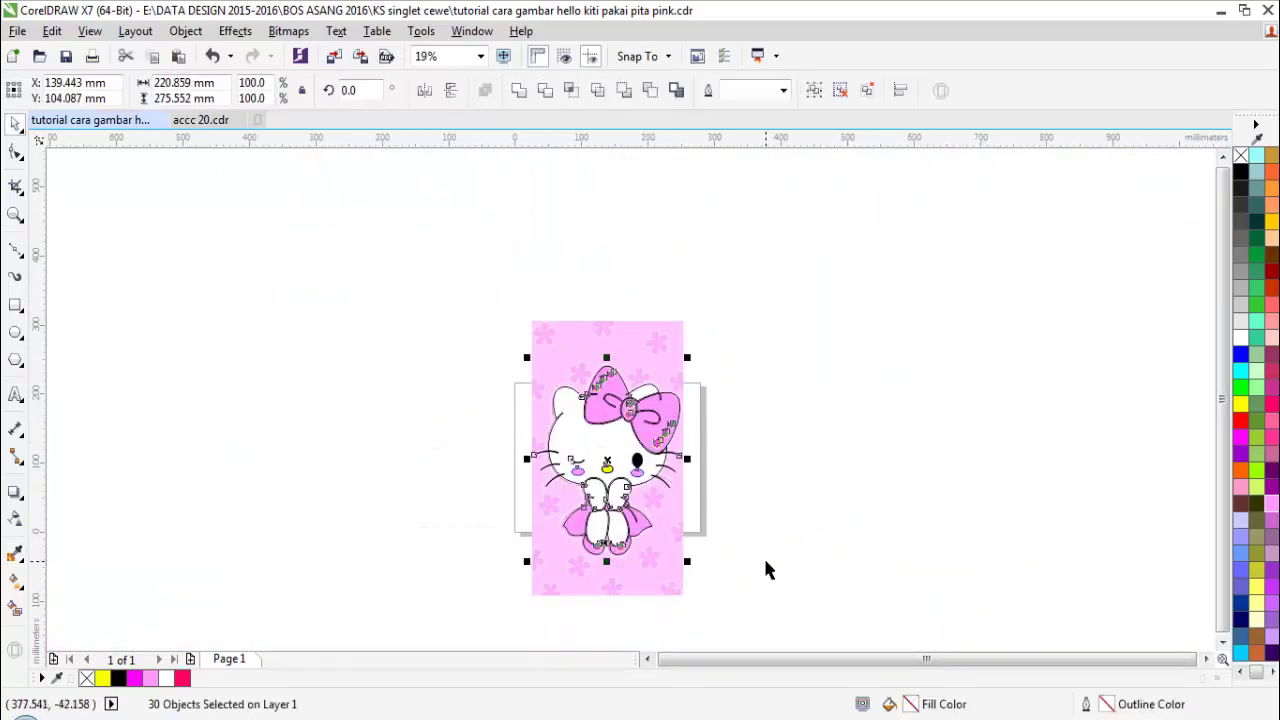
{"action": "scroll", "coordinate": [763, 555], "scroll_direction": "up", "scroll_amount": 2}
{"action": "left_click_drag", "start_coordinate": [565, 506], "coordinate": [915, 503]}
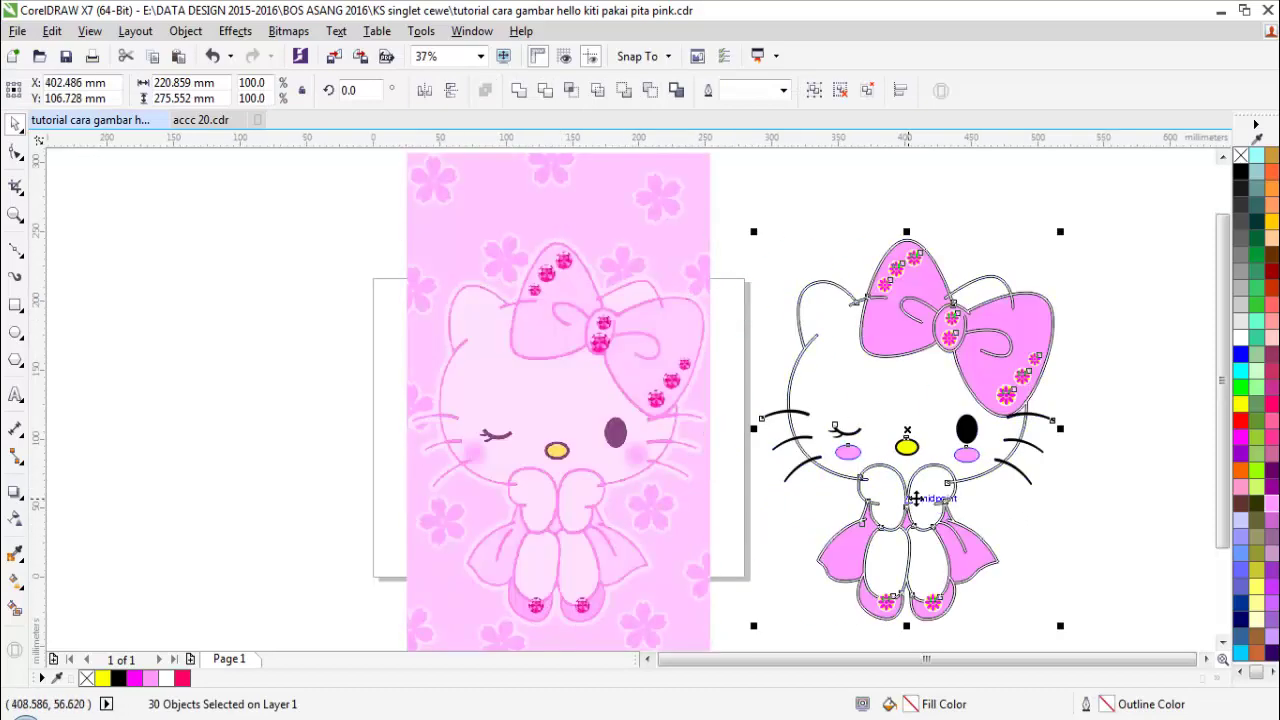
{"action": "key", "text": "ctrl+z"}
{"action": "left_click", "coordinate": [805, 497]}
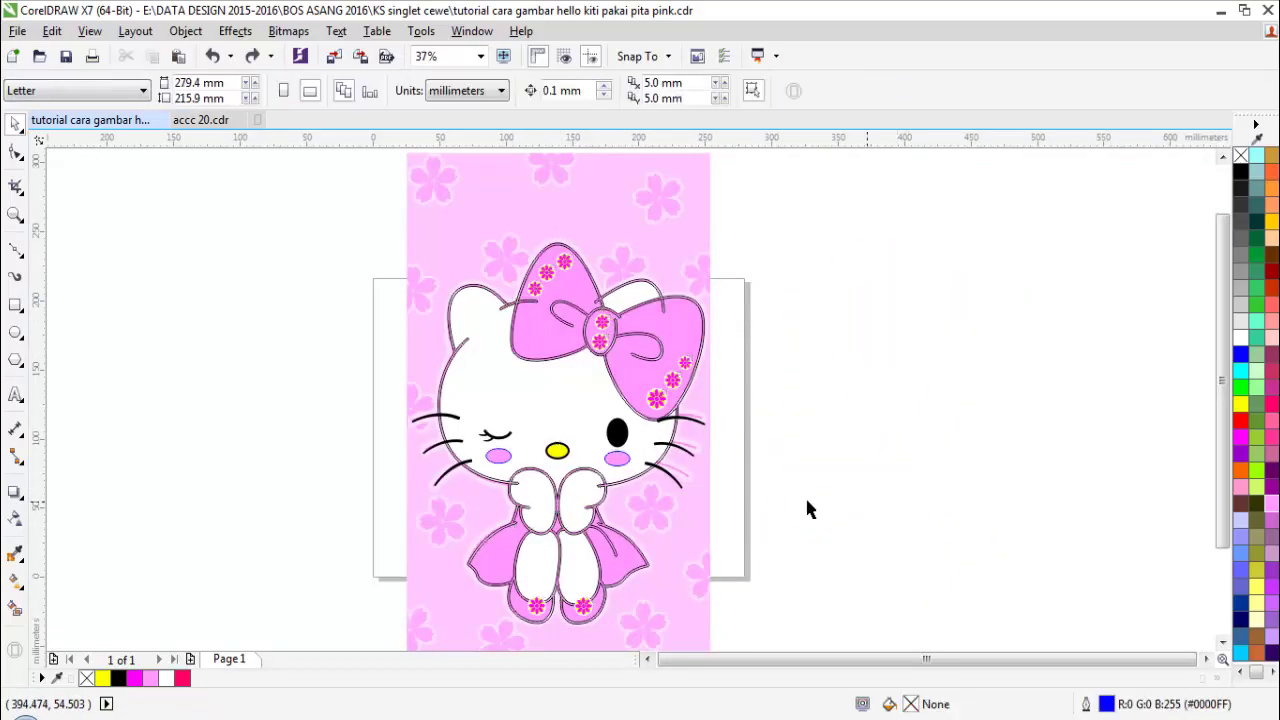
Step: Move the three right-hand whiskers outward past the edge of the face
{"action": "scroll", "coordinate": [664, 438], "scroll_direction": "up", "scroll_amount": 1}
{"action": "scroll", "coordinate": [661, 441], "scroll_direction": "up", "scroll_amount": 1}
{"action": "left_click", "coordinate": [674, 473]}
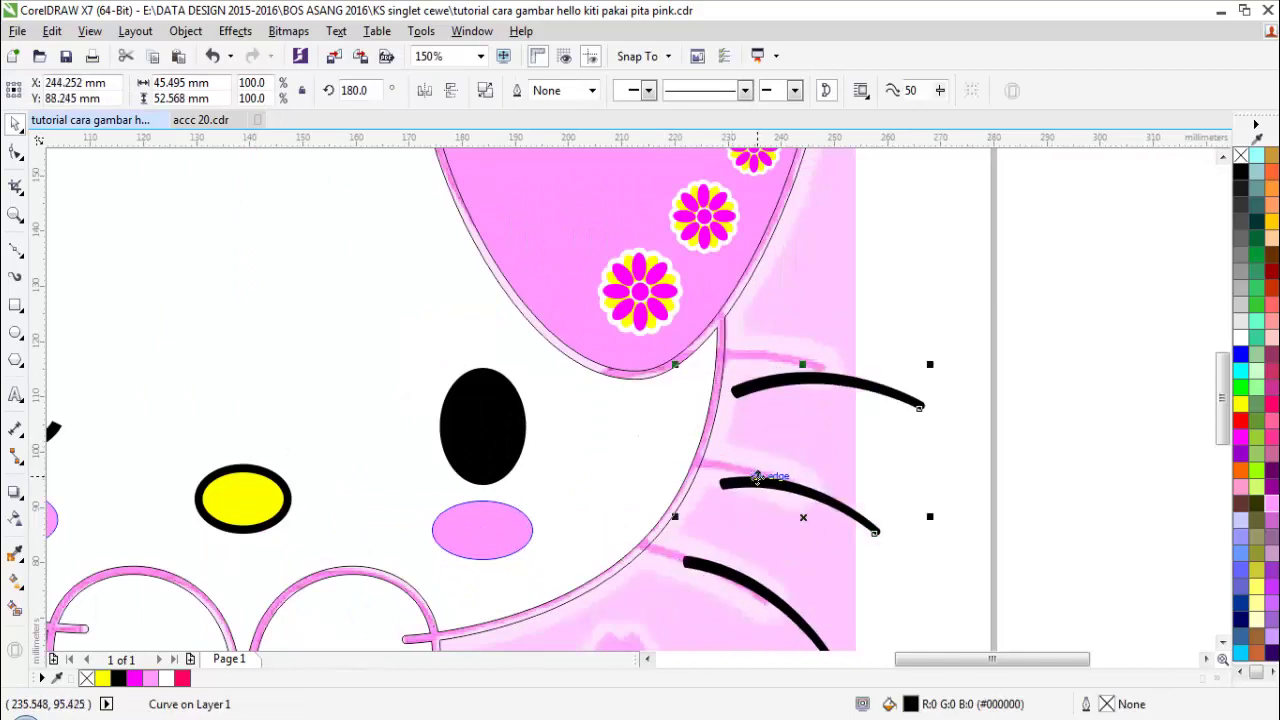
Step: Shift the right-hand whiskers back across the edge of the face and fill them with magenta (R255 G0 B255)
{"action": "key", "text": "space"}
{"action": "left_click", "coordinate": [653, 347]}
{"action": "left_click", "coordinate": [648, 372]}
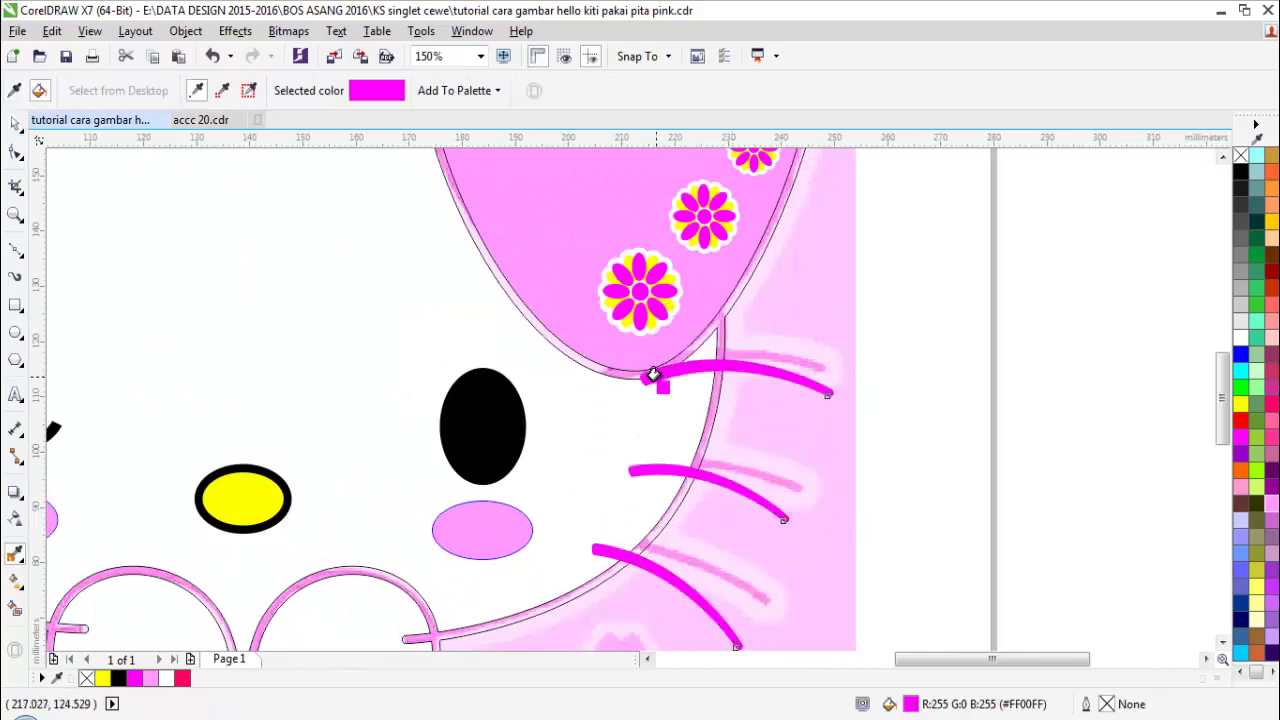
{"action": "key", "text": "space"}
{"action": "scroll", "coordinate": [800, 405], "scroll_direction": "down", "scroll_amount": 4}
{"action": "left_click", "coordinate": [800, 405]}
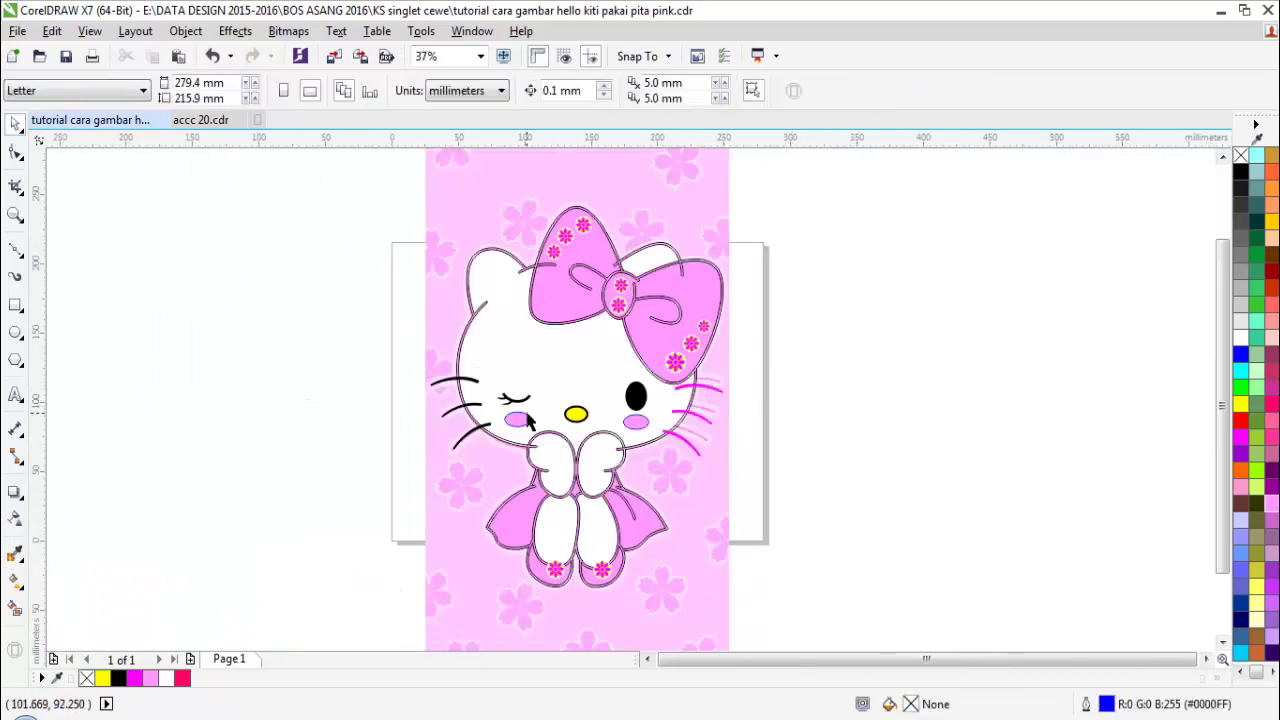
Step: Apply the sampled magenta to the left-hand whiskers and to the line work of the whole character
{"action": "key", "text": "space"}
{"action": "scroll", "coordinate": [457, 425], "scroll_direction": "up", "scroll_amount": 2}
{"action": "left_click", "coordinate": [455, 425]}
{"action": "scroll", "coordinate": [706, 510], "scroll_direction": "up", "scroll_amount": 2}
{"action": "scroll", "coordinate": [706, 510], "scroll_direction": "up", "scroll_amount": 5}
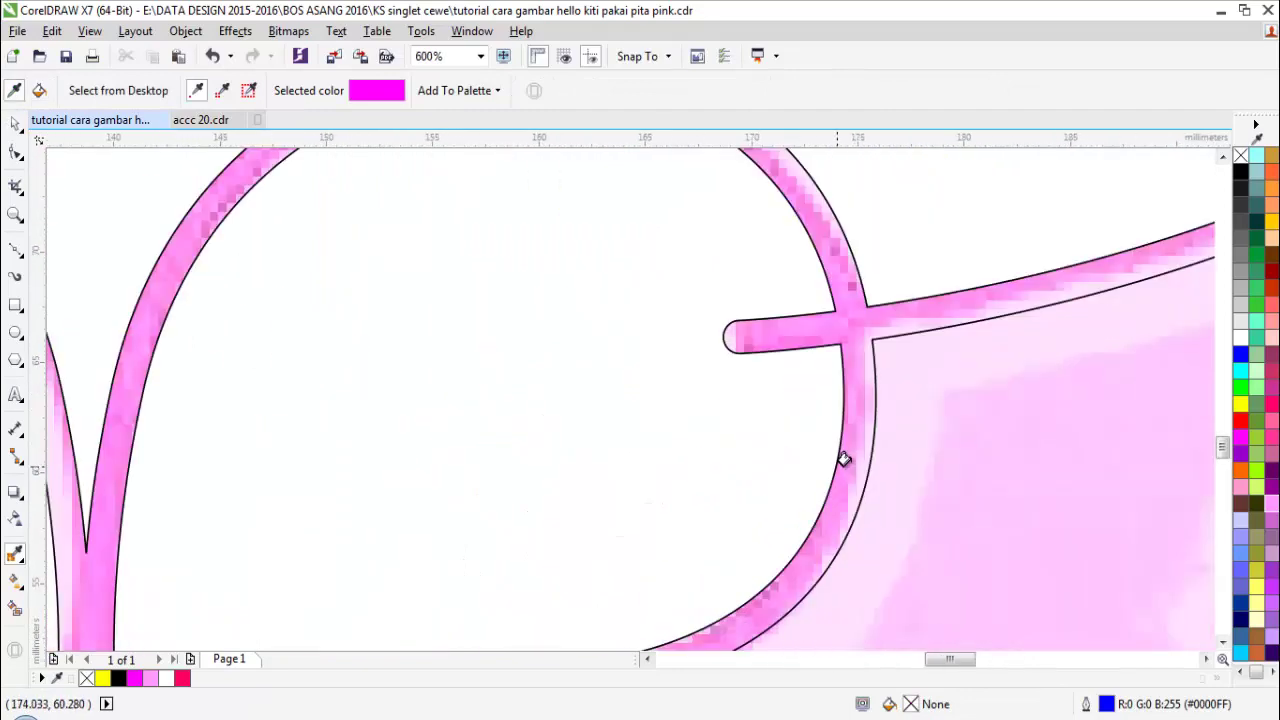
{"action": "left_click", "coordinate": [840, 452]}
{"action": "scroll", "coordinate": [766, 457], "scroll_direction": "down", "scroll_amount": 7}
{"action": "key", "text": "space"}
{"action": "scroll", "coordinate": [753, 484], "scroll_direction": "up", "scroll_amount": 2}
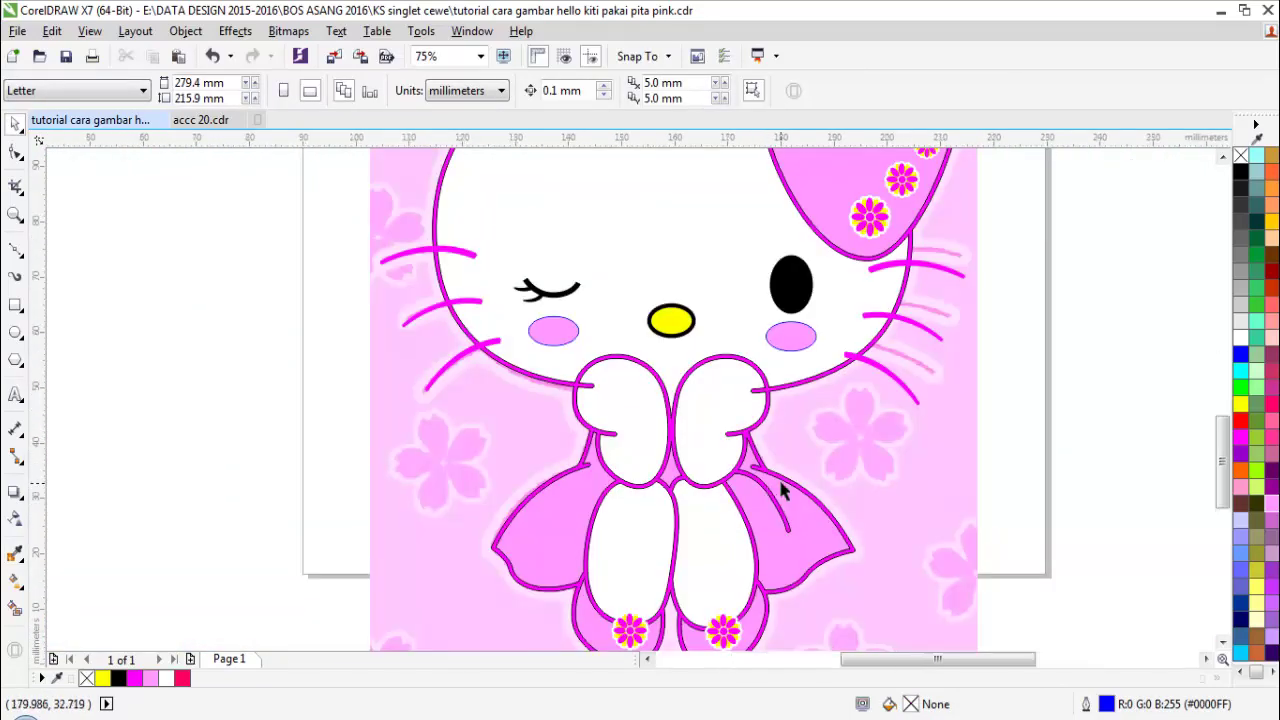
Step: Fill the line work curve of the whole character with pink-red (R255 G0 B102)
{"action": "scroll", "coordinate": [752, 470], "scroll_direction": "down", "scroll_amount": 3}
{"action": "left_click_drag", "start_coordinate": [589, 549], "coordinate": [861, 307]}
{"action": "scroll", "coordinate": [840, 380], "scroll_direction": "up", "scroll_amount": 4}
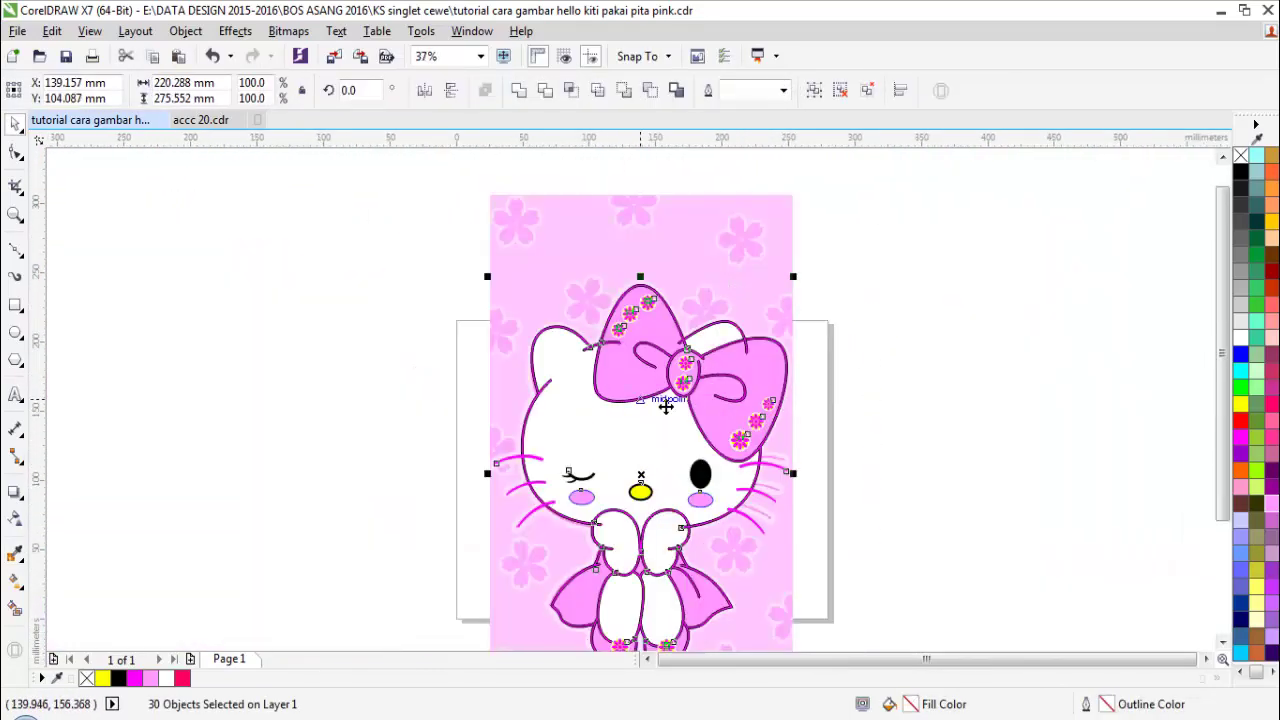
{"action": "key", "text": "Escape"}
{"action": "left_click", "coordinate": [723, 337]}
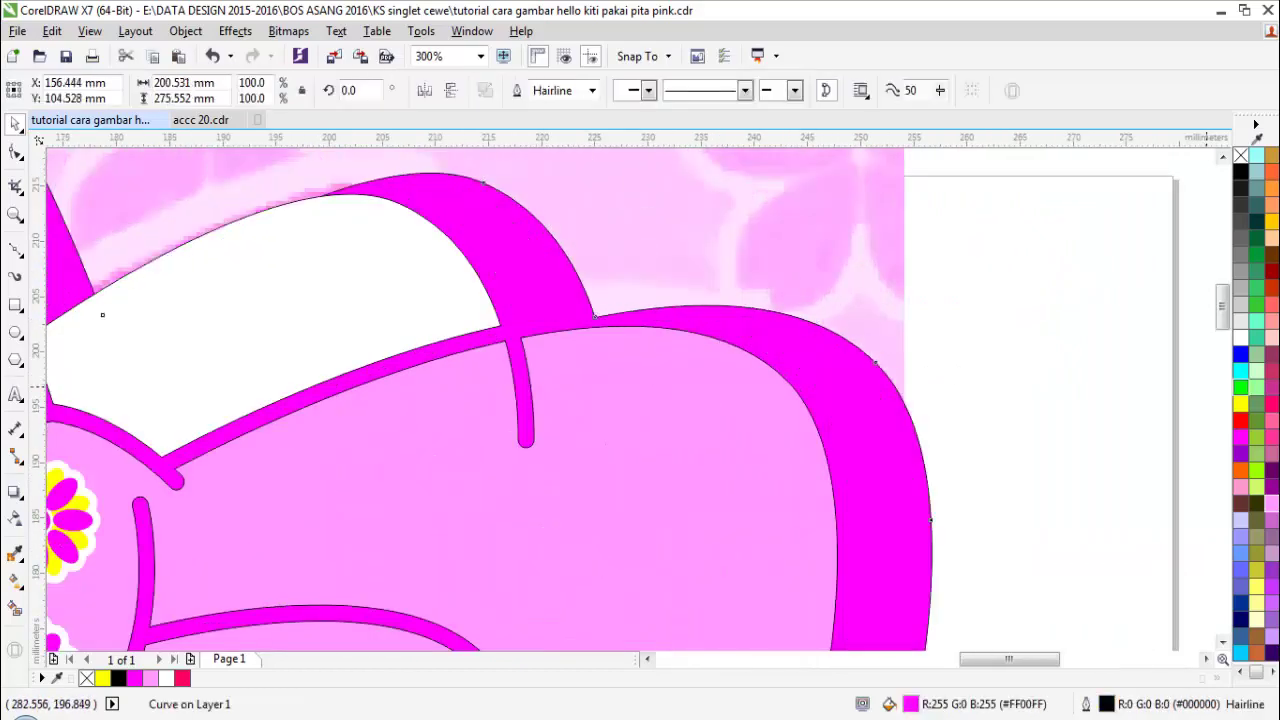
{"action": "right_click", "coordinate": [1274, 408]}
{"action": "scroll", "coordinate": [866, 423], "scroll_direction": "down", "scroll_amount": 3}
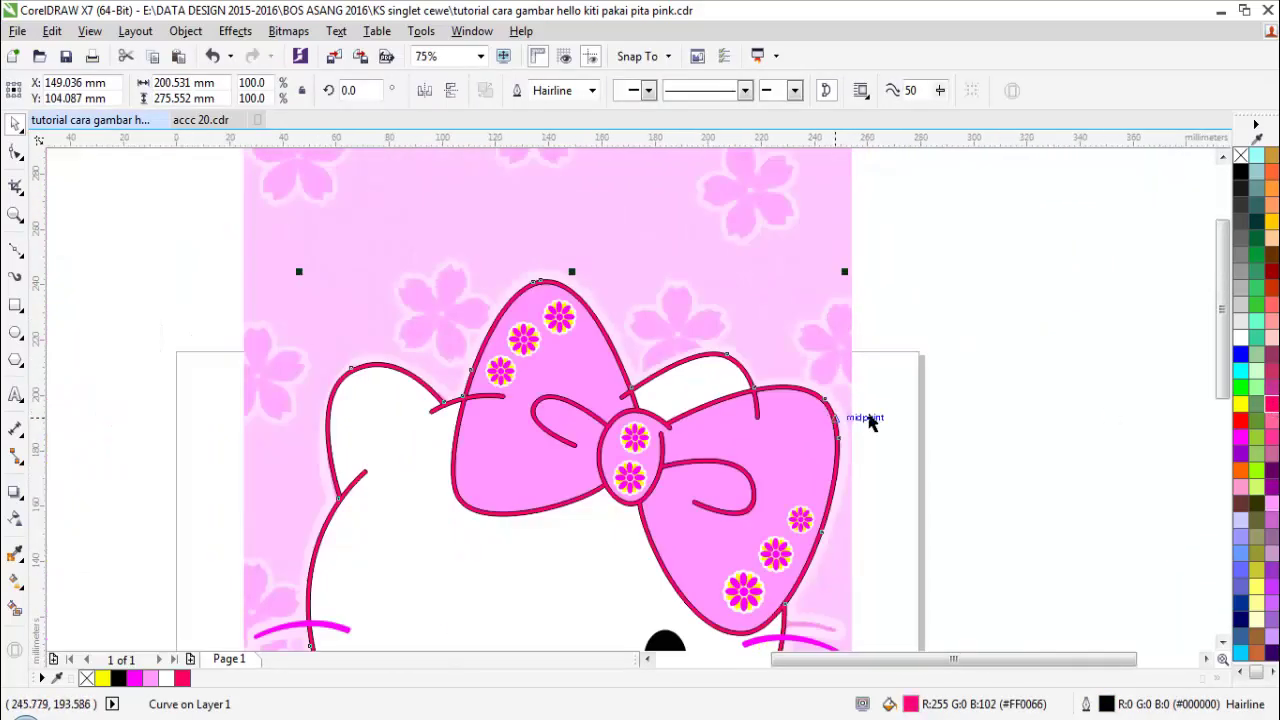
Step: Select the whole coloured drawing and move it off the reference picture to stand beside it
{"action": "key", "text": "Escape"}
{"action": "key", "text": "z"}
{"action": "left_click", "coordinate": [687, 500]}
{"action": "scroll", "coordinate": [655, 536], "scroll_direction": "down", "scroll_amount": 2}
{"action": "key", "text": "space"}
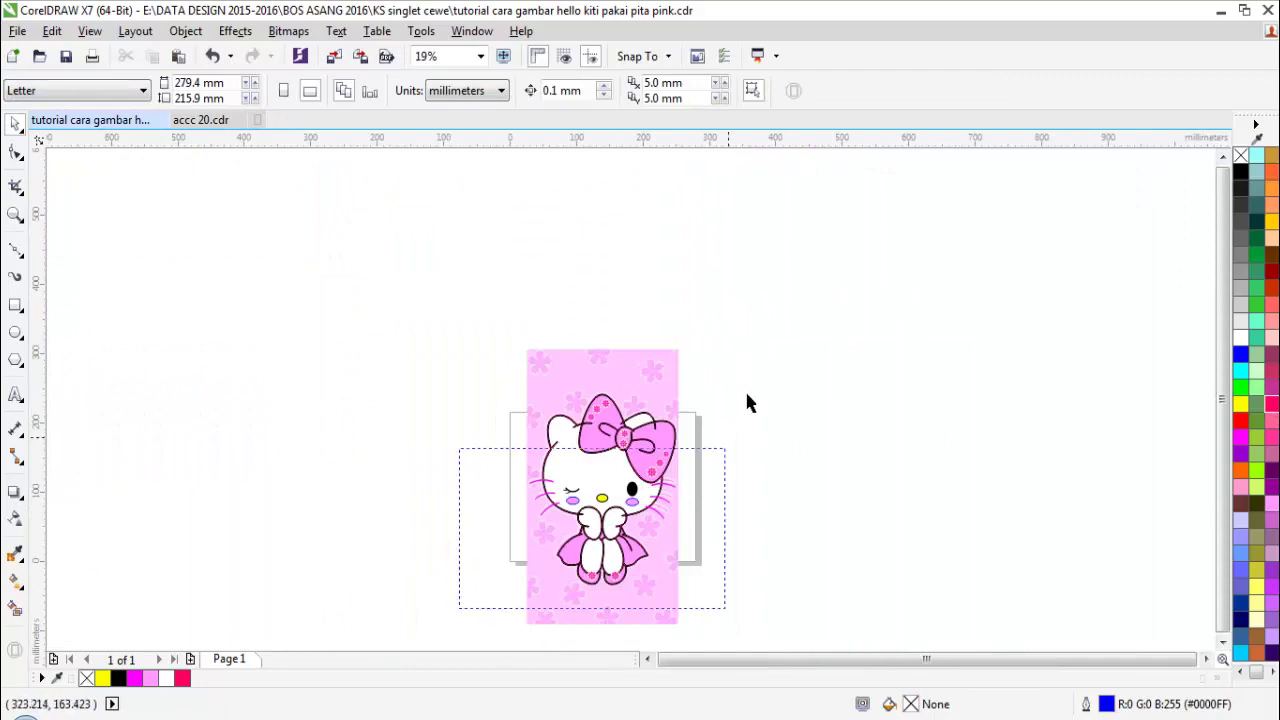
{"action": "left_click_drag", "start_coordinate": [746, 393], "coordinate": [751, 384]}
{"action": "left_click_drag", "start_coordinate": [636, 476], "coordinate": [790, 474]}
Step: Move the drawing slightly farther from the reference picture and remove the outlines from all its objects
{"action": "key", "text": "z"}
{"action": "left_click", "coordinate": [767, 501]}
{"action": "key", "text": "space"}
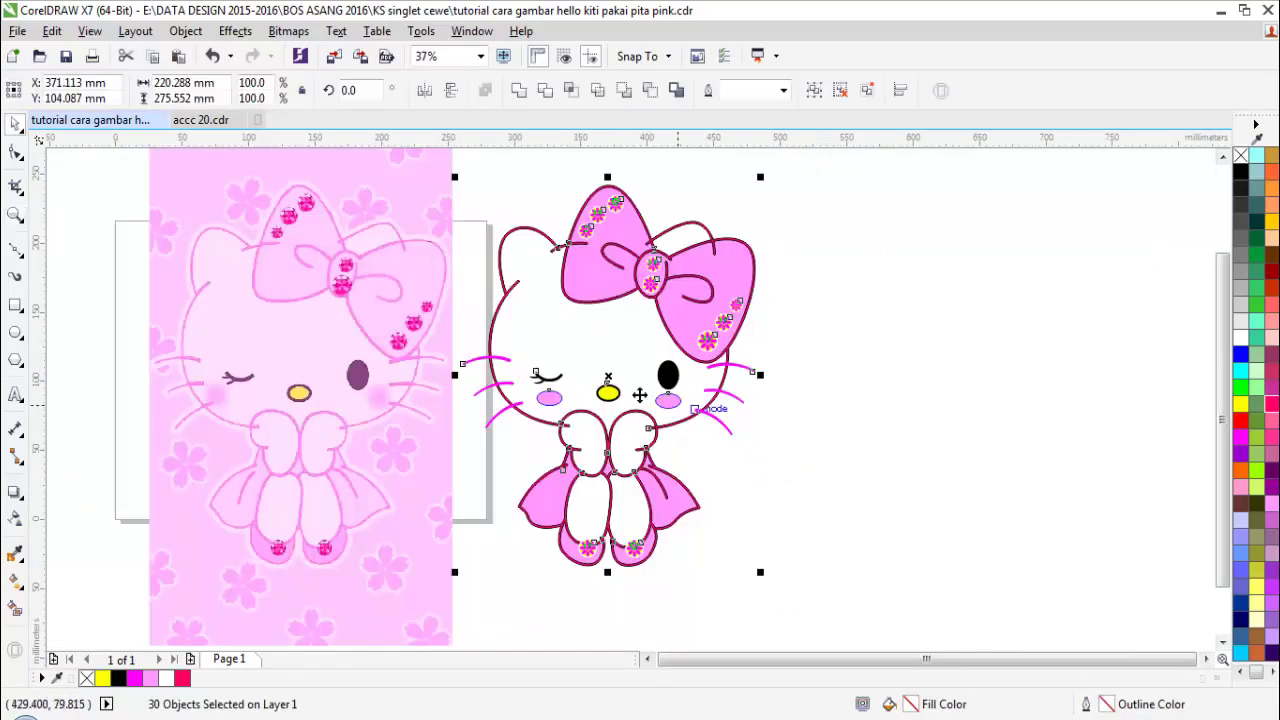
{"action": "left_click_drag", "start_coordinate": [639, 395], "coordinate": [675, 395]}
{"action": "right_click", "coordinate": [1240, 157]}
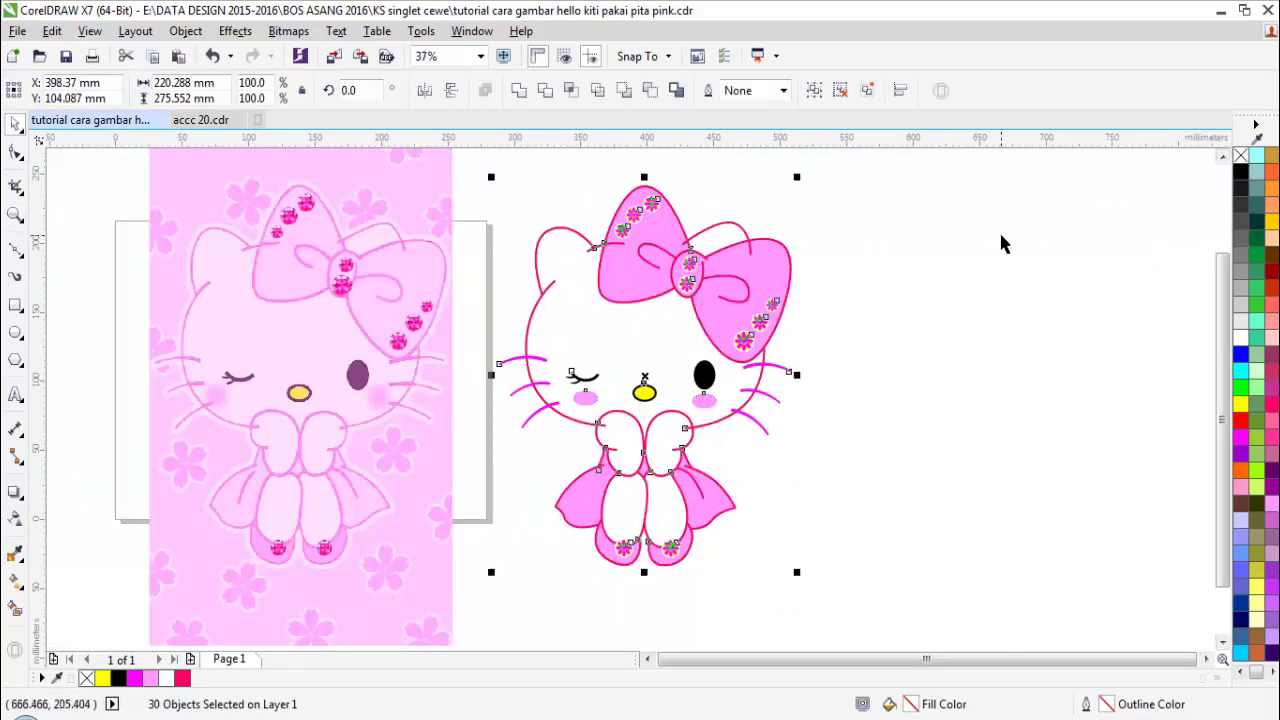
{"action": "left_click", "coordinate": [884, 325]}
Step: Sample the pink-red from the character's line work and apply it to the right-hand whiskers
{"action": "scroll", "coordinate": [810, 315], "scroll_direction": "down", "scroll_amount": 1}
{"action": "key", "text": "z"}
{"action": "left_click_drag", "start_coordinate": [397, 214], "coordinate": [962, 537]}
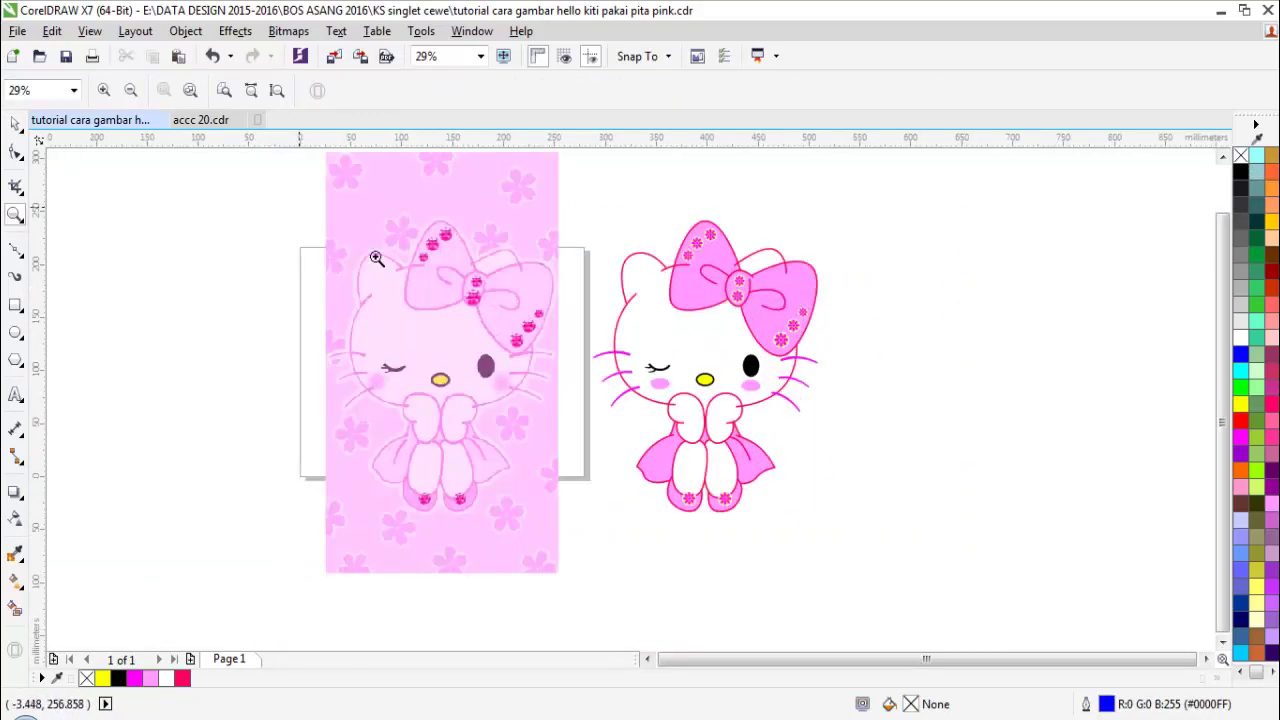
{"action": "left_click_drag", "start_coordinate": [300, 206], "coordinate": [980, 549]}
{"action": "key", "text": "space"}
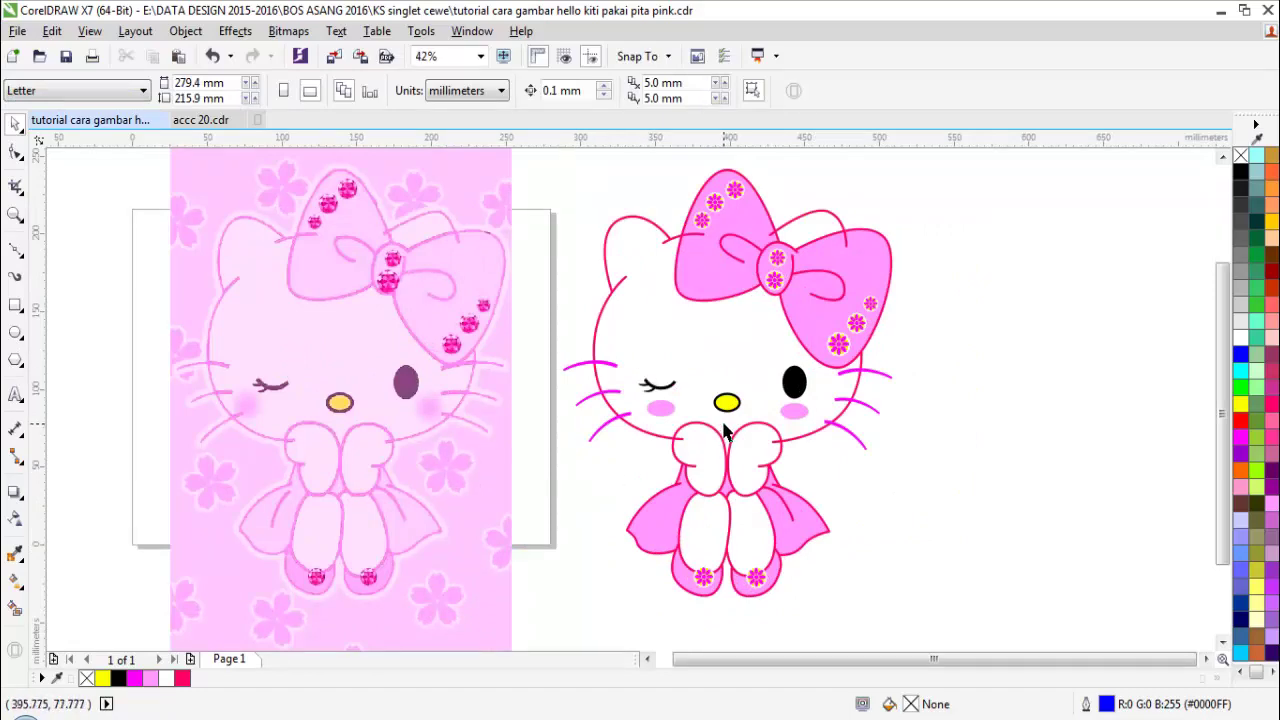
{"action": "scroll", "coordinate": [812, 425], "scroll_direction": "up", "scroll_amount": 5}
{"action": "key", "text": "i"}
{"action": "left_click", "coordinate": [845, 429]}
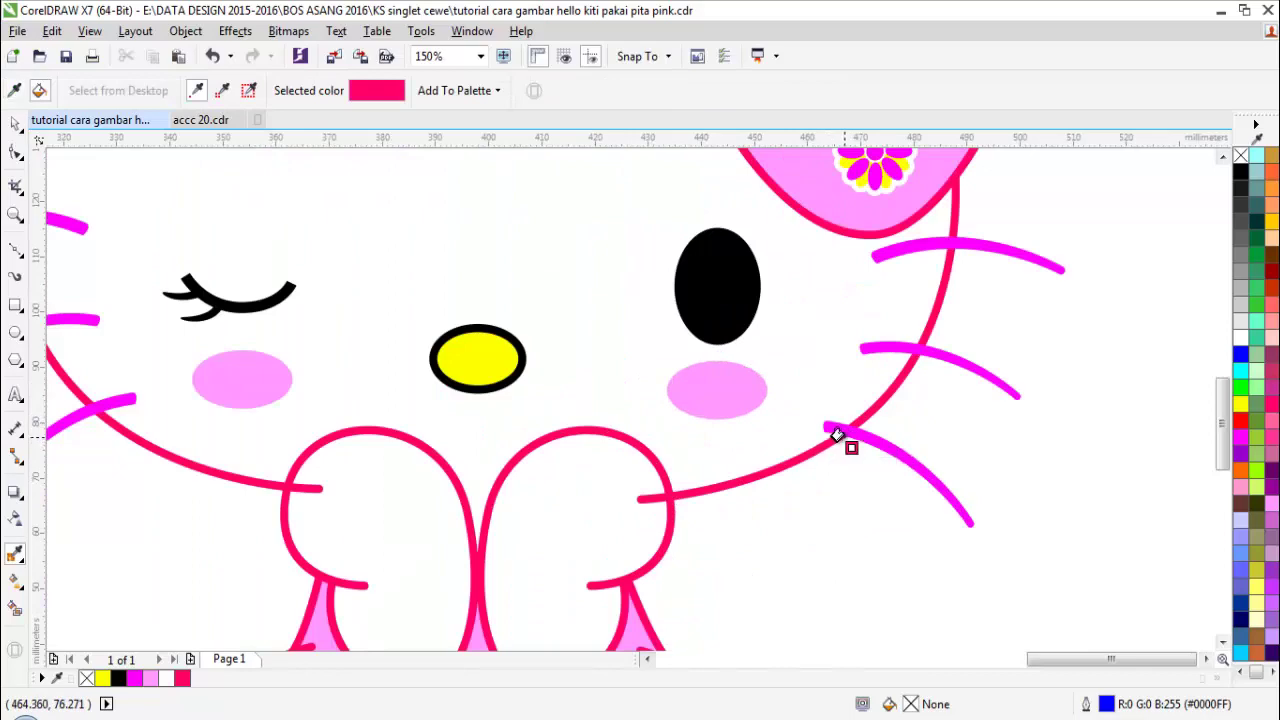
Step: Apply the sampled pink-red to the three left-hand whiskers and compare the finished drawing with the reference picture
{"action": "scroll", "coordinate": [790, 415], "scroll_direction": "down", "scroll_amount": 2}
{"action": "scroll", "coordinate": [455, 405], "scroll_direction": "up", "scroll_amount": 2}
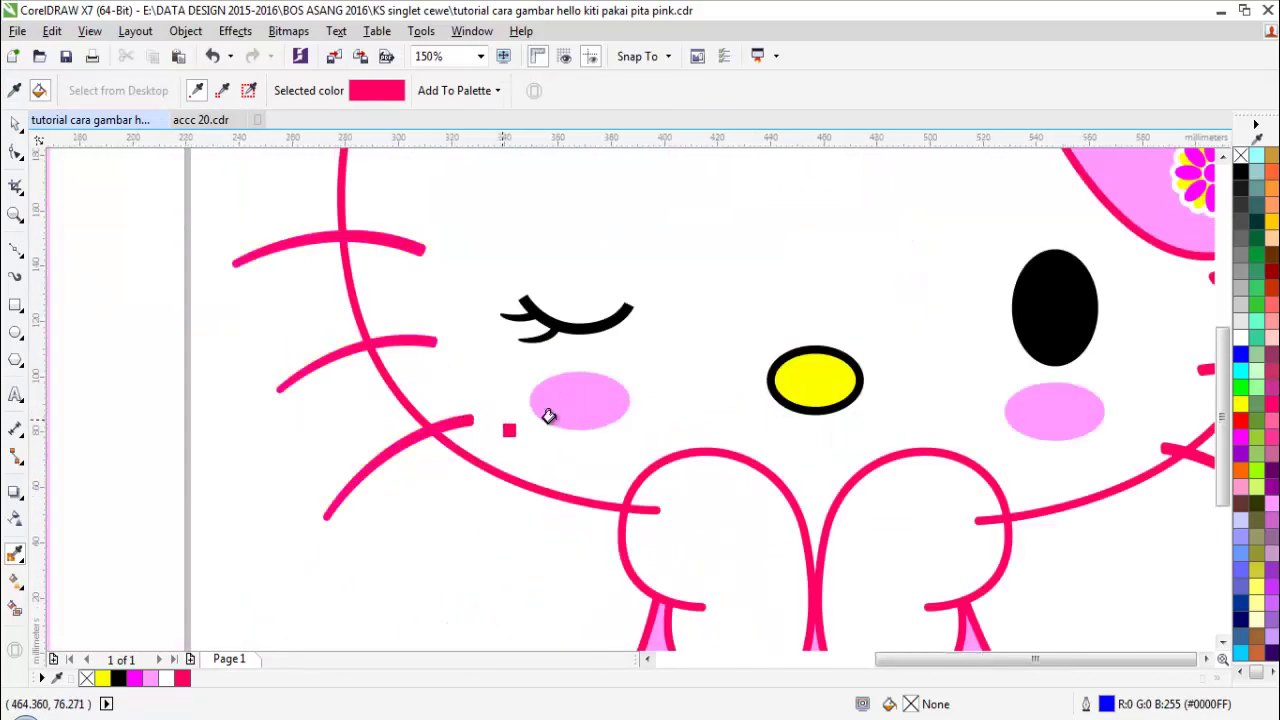
{"action": "scroll", "coordinate": [520, 420], "scroll_direction": "down", "scroll_amount": 2}
{"action": "key", "text": "space"}
{"action": "scroll", "coordinate": [695, 443], "scroll_direction": "down", "scroll_amount": 4}
{"action": "key", "text": "z"}
{"action": "left_click_drag", "start_coordinate": [314, 274], "coordinate": [891, 520]}
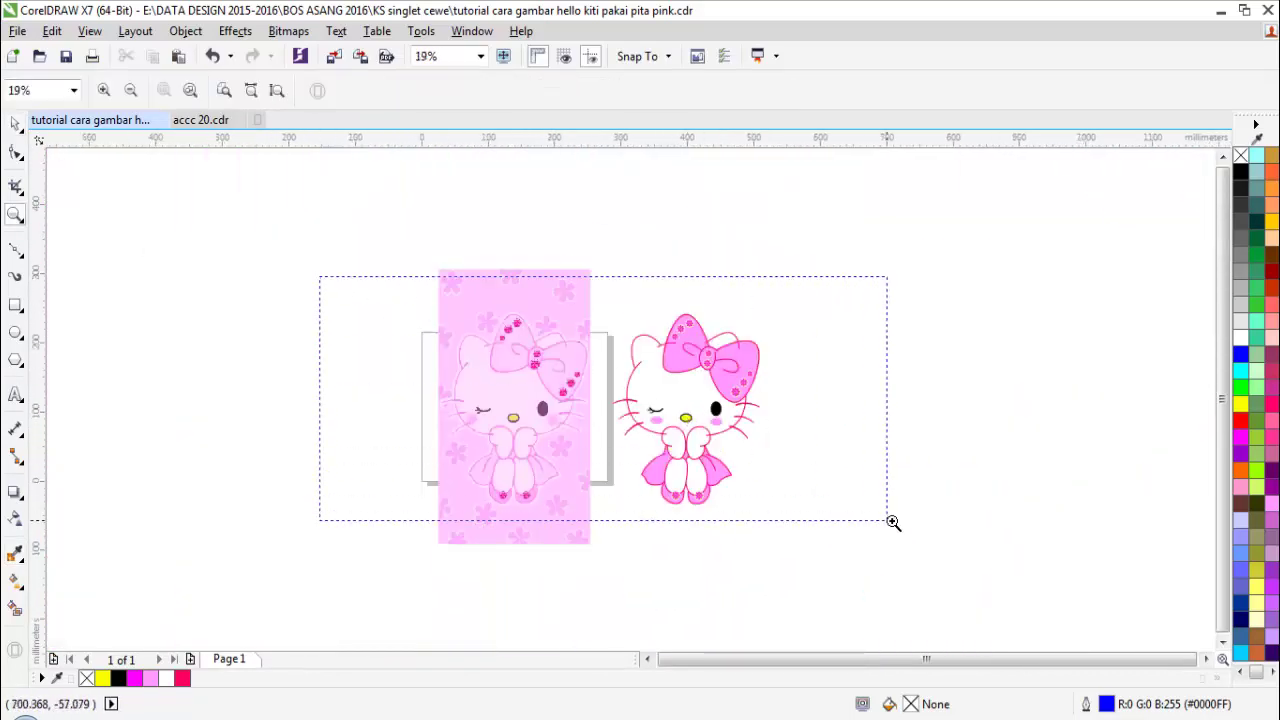
{"action": "left_click_drag", "start_coordinate": [250, 207], "coordinate": [1030, 608]}
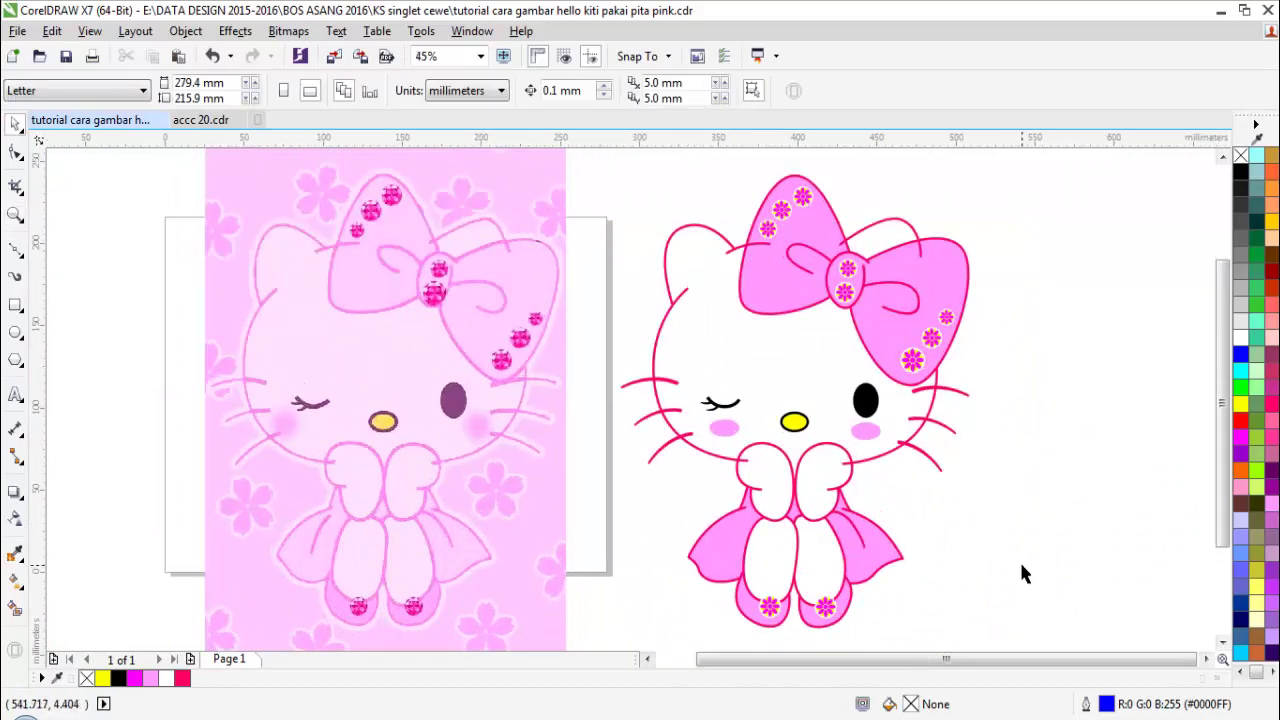